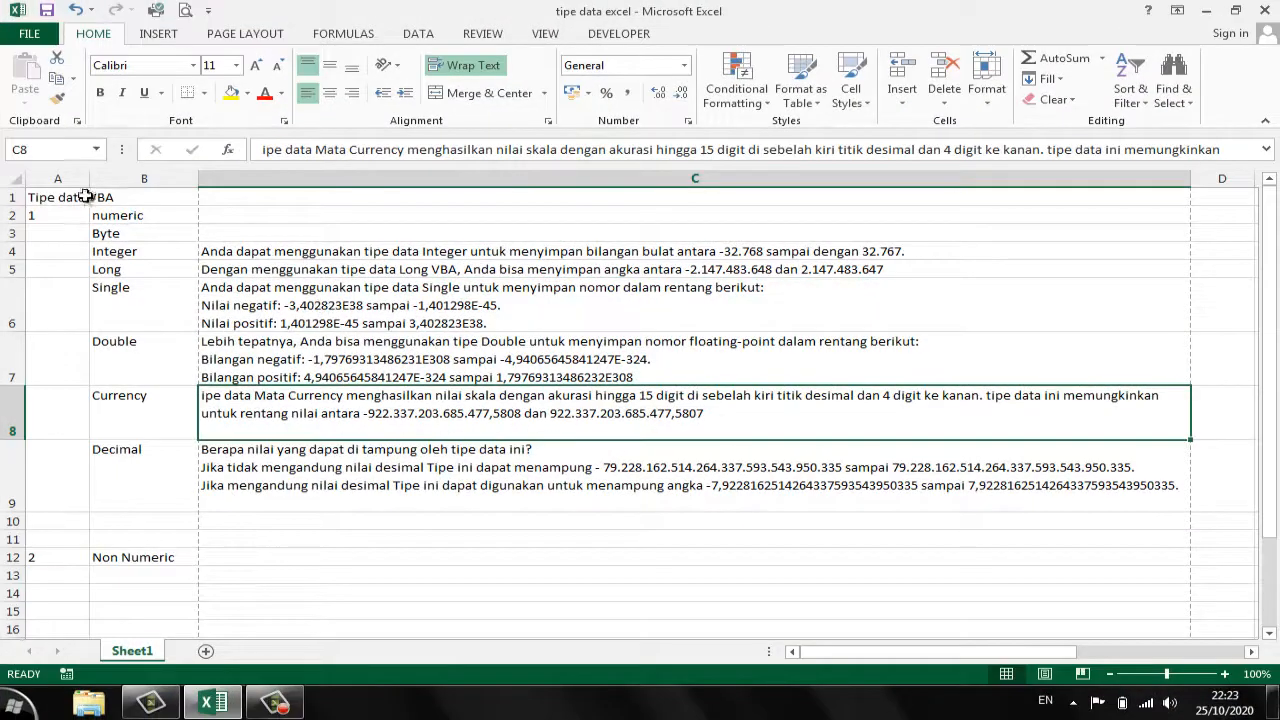
left_click(64, 179)
left_click(560, 179)
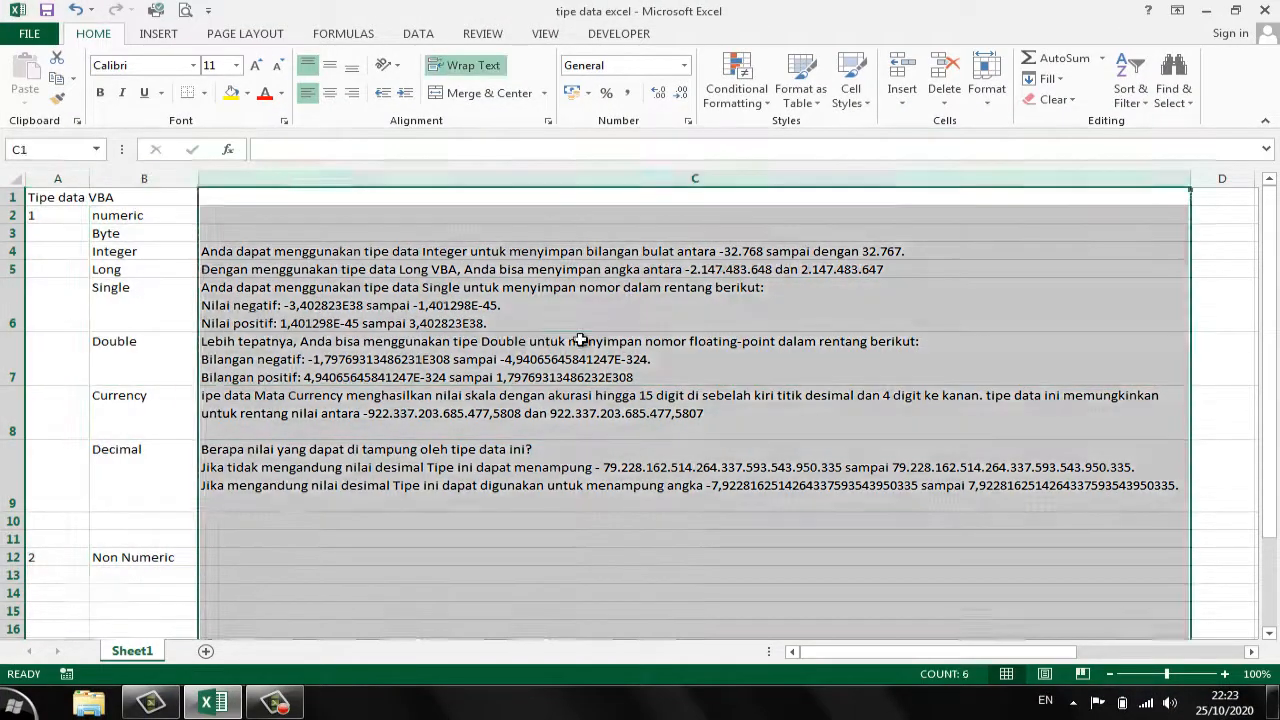
left_click(580, 340)
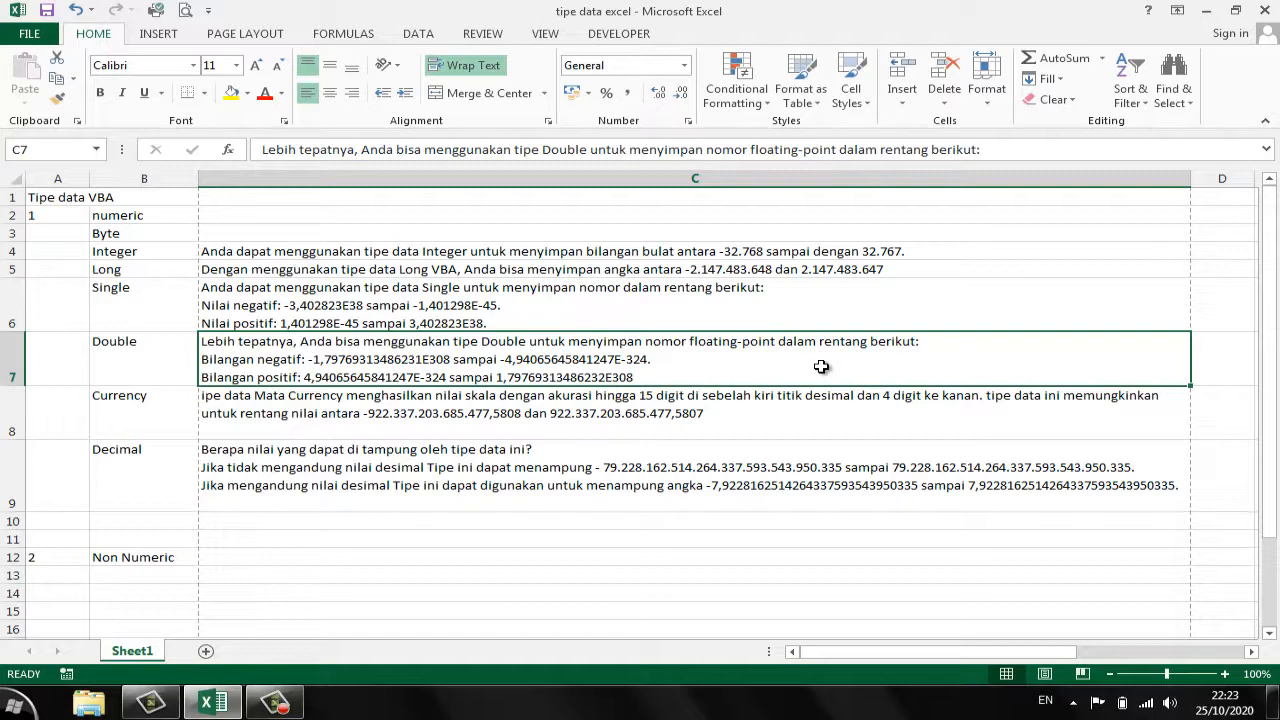
- Open the print preview of the sheet, enlarge the page and compare how the content is split between pages 1 and 2
left_click(45, 34)
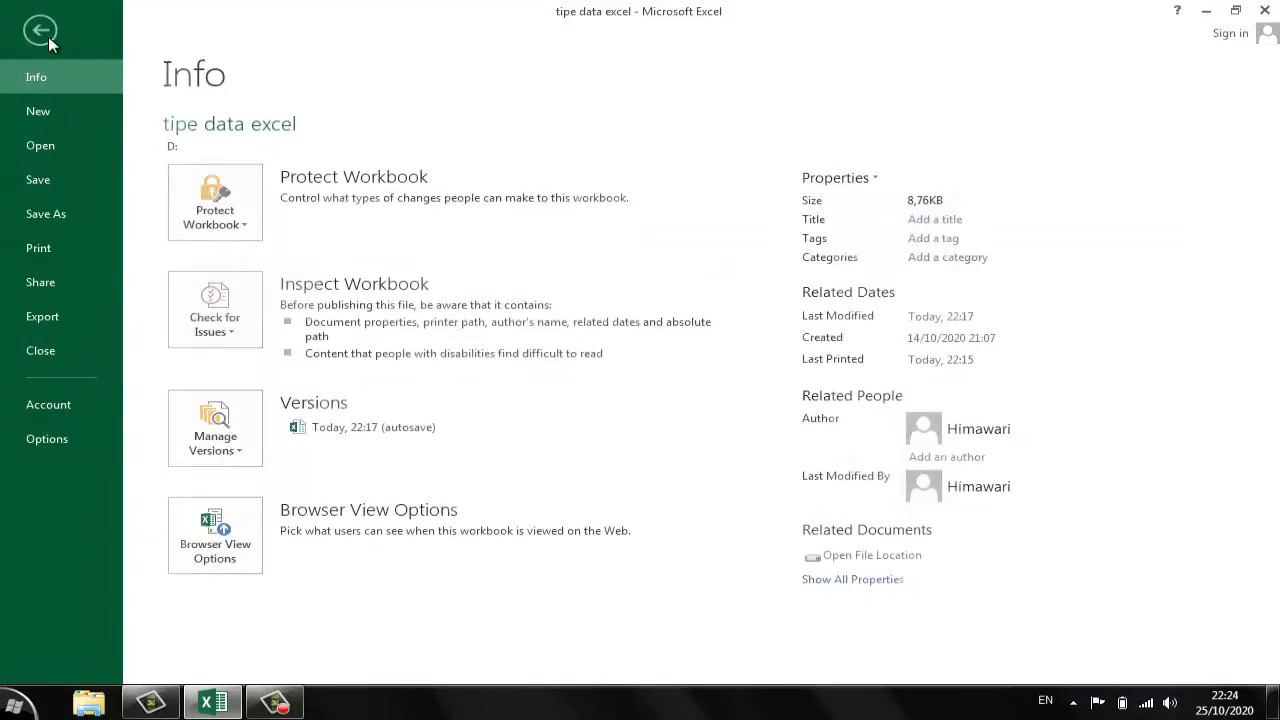
left_click(62, 257)
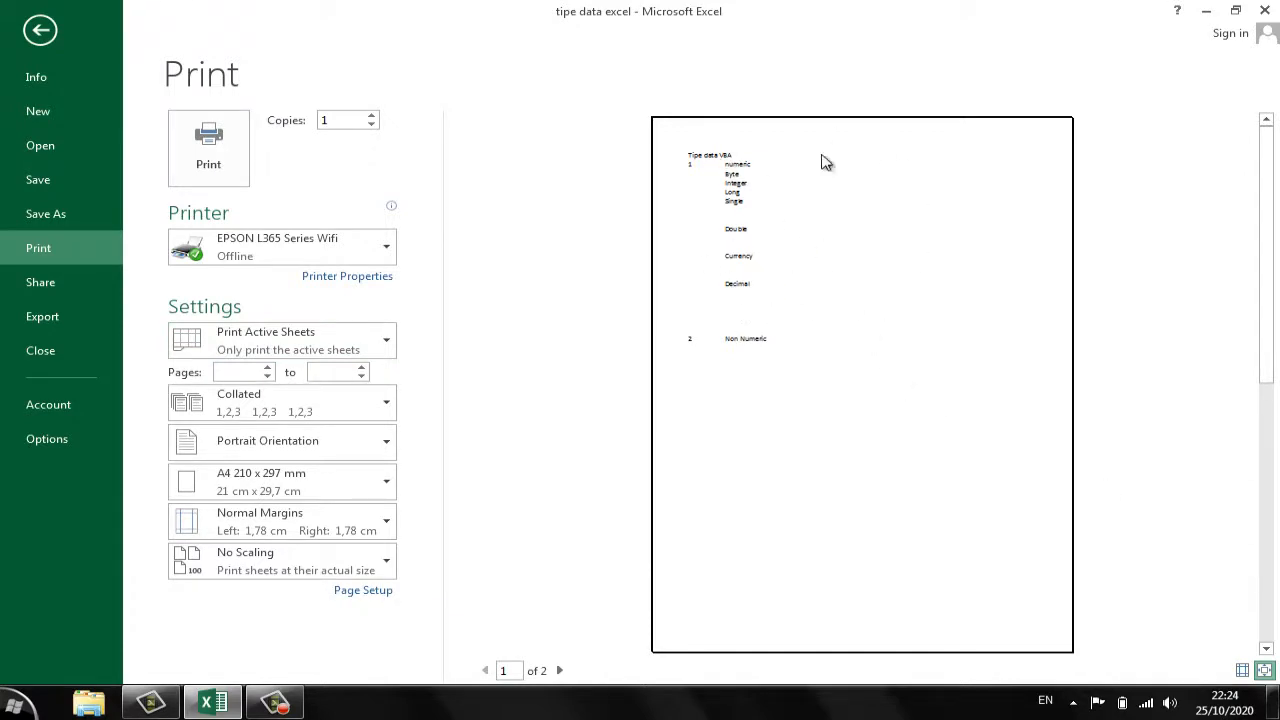
left_click(1263, 671)
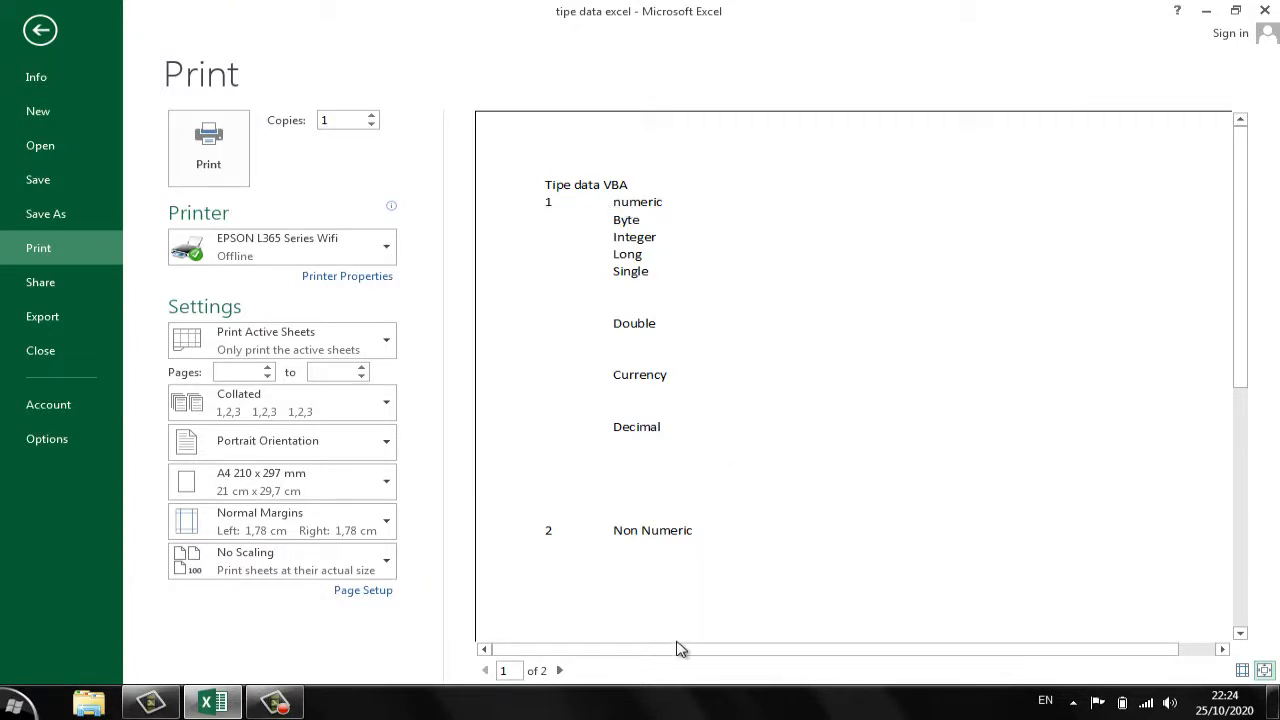
left_click_drag(857, 650, 893, 650)
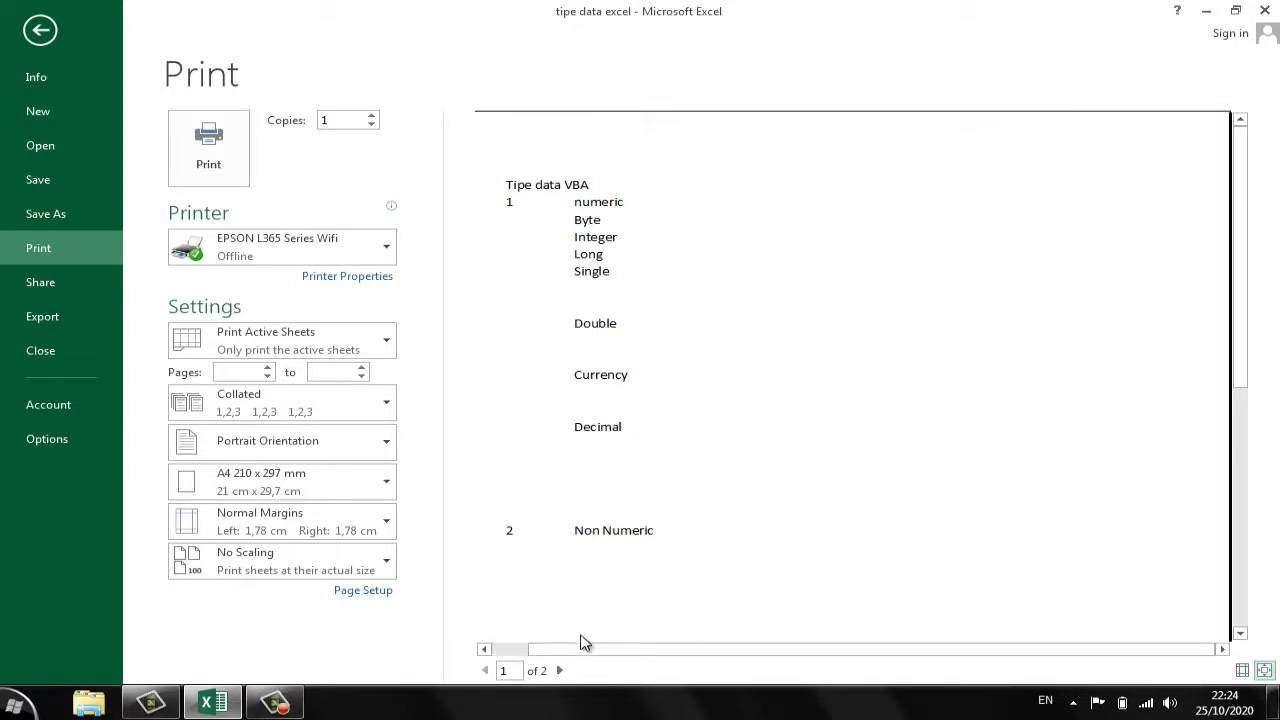
left_click(559, 670)
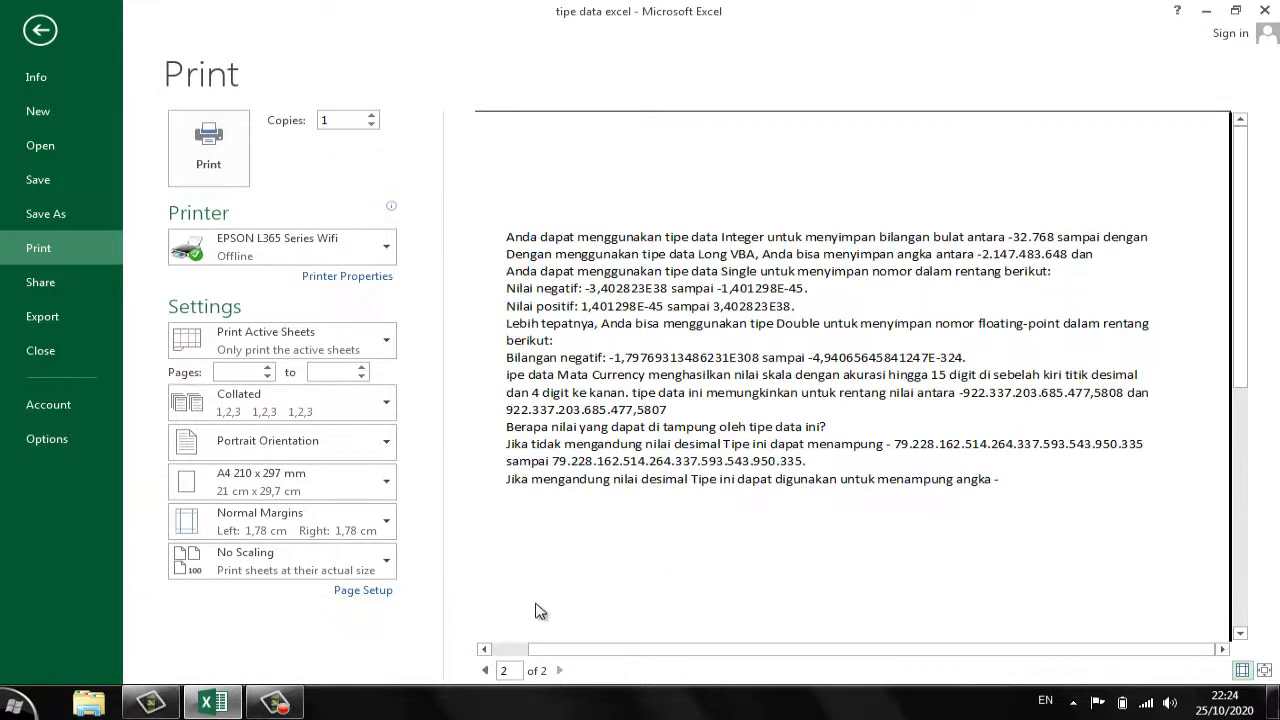
left_click(486, 670)
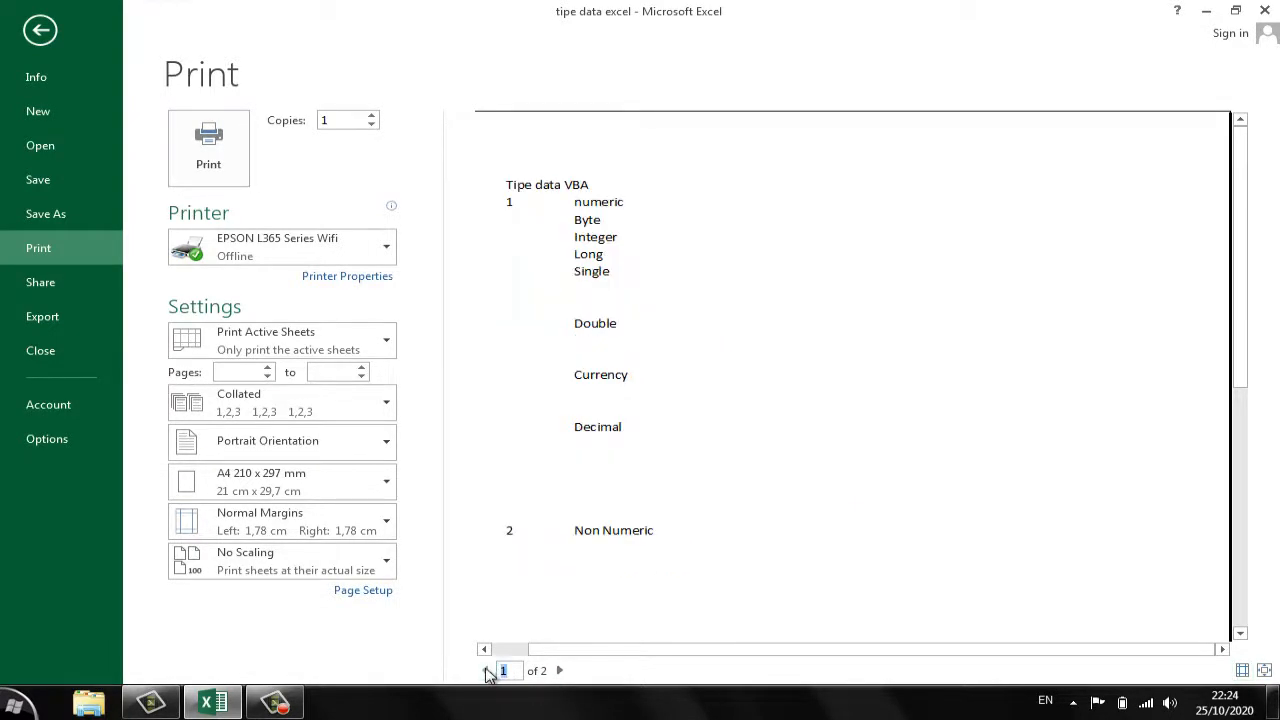
scroll(857, 380, "down", 10)
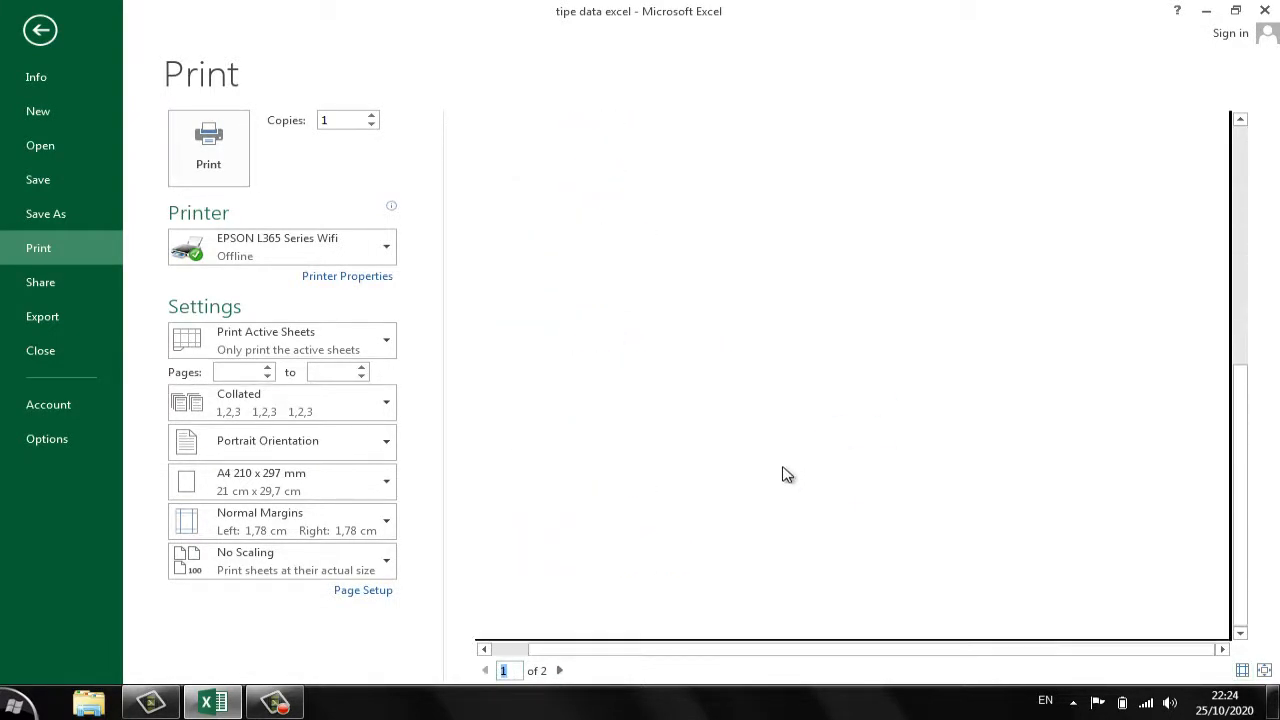
scroll(670, 515, "up", 10)
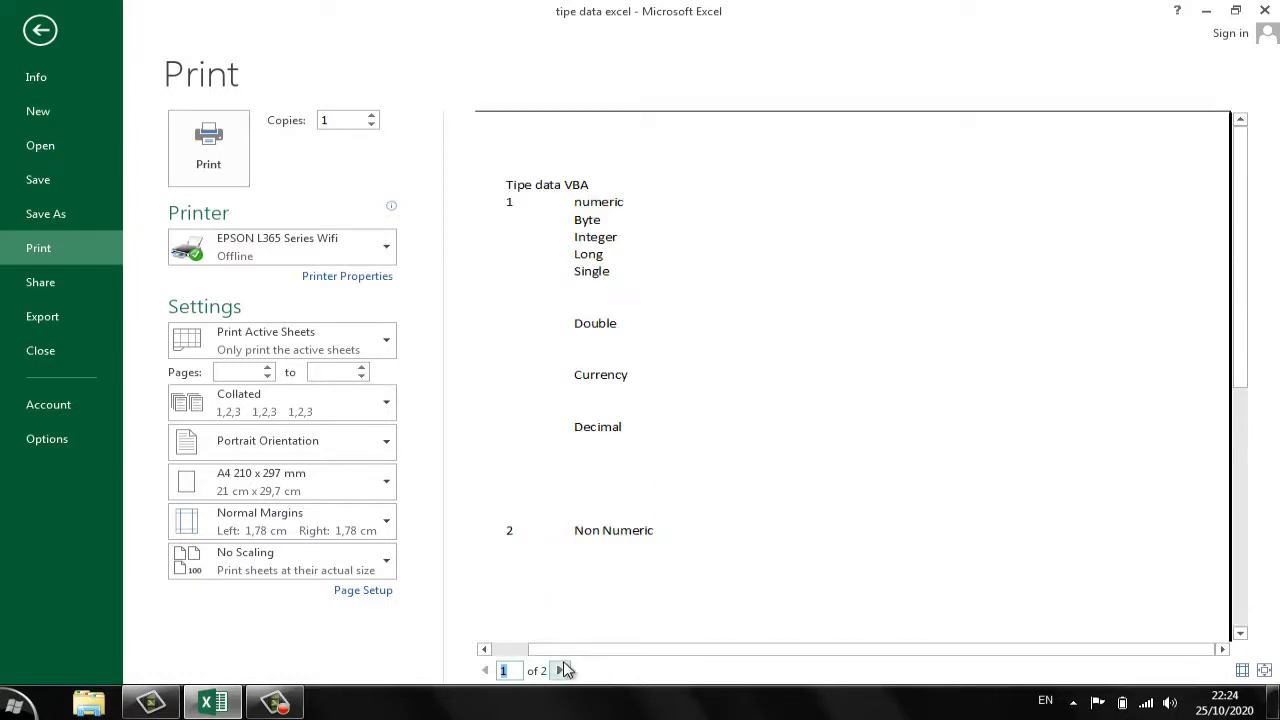
- Examine page 2 of the print preview down to its end, briefly showing the margins, and return to the full view of page 1
left_click(561, 670)
scroll(750, 376, "down", 3)
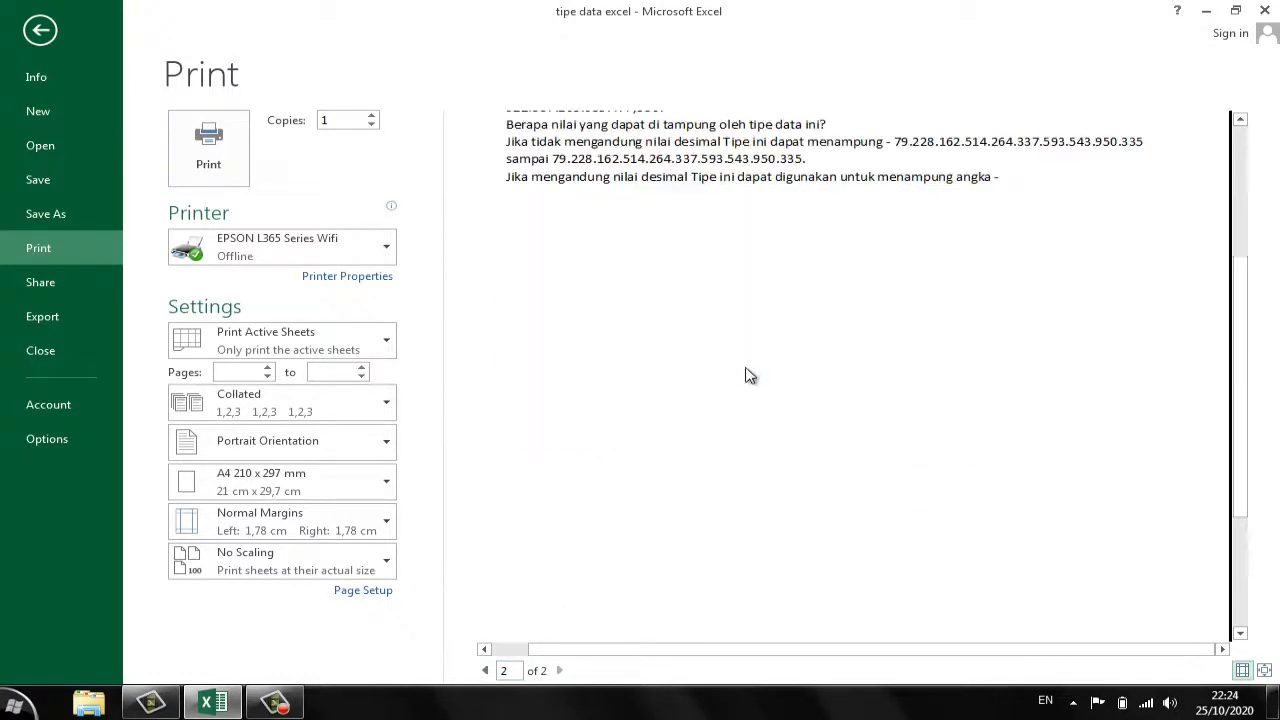
scroll(750, 376, "down", 3)
left_click(1242, 670)
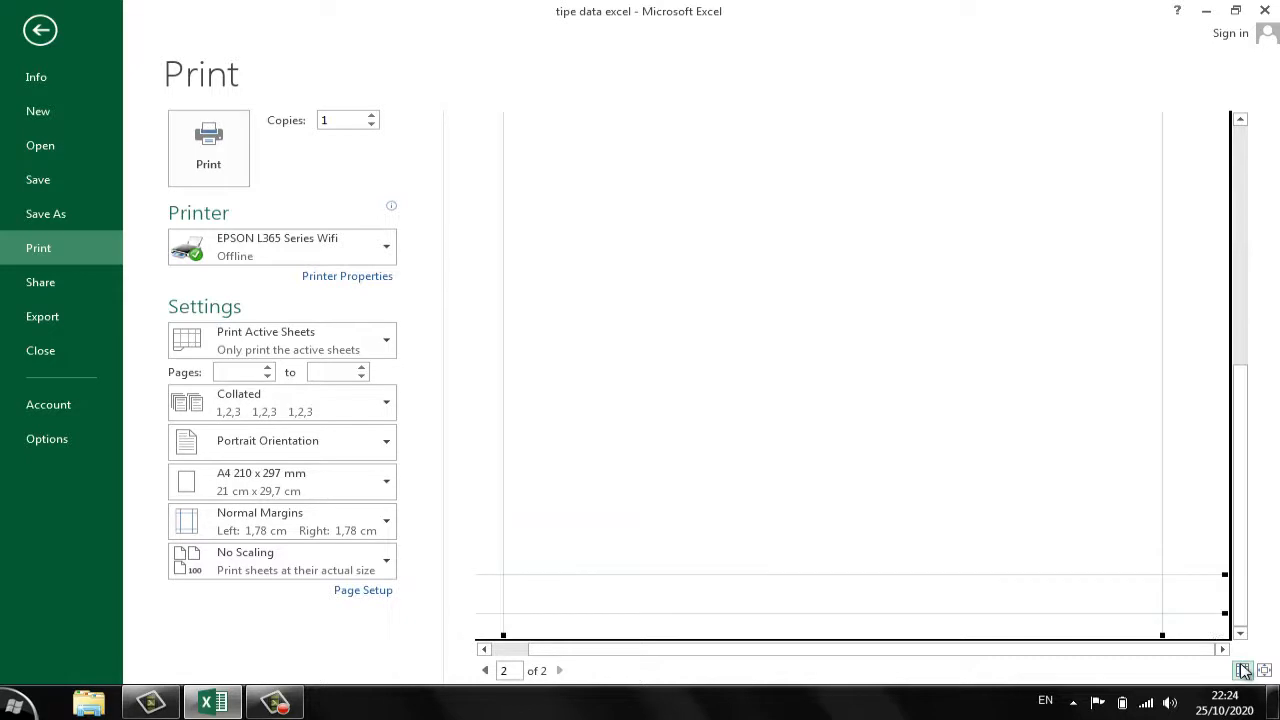
left_click(1243, 670)
left_click(1264, 670)
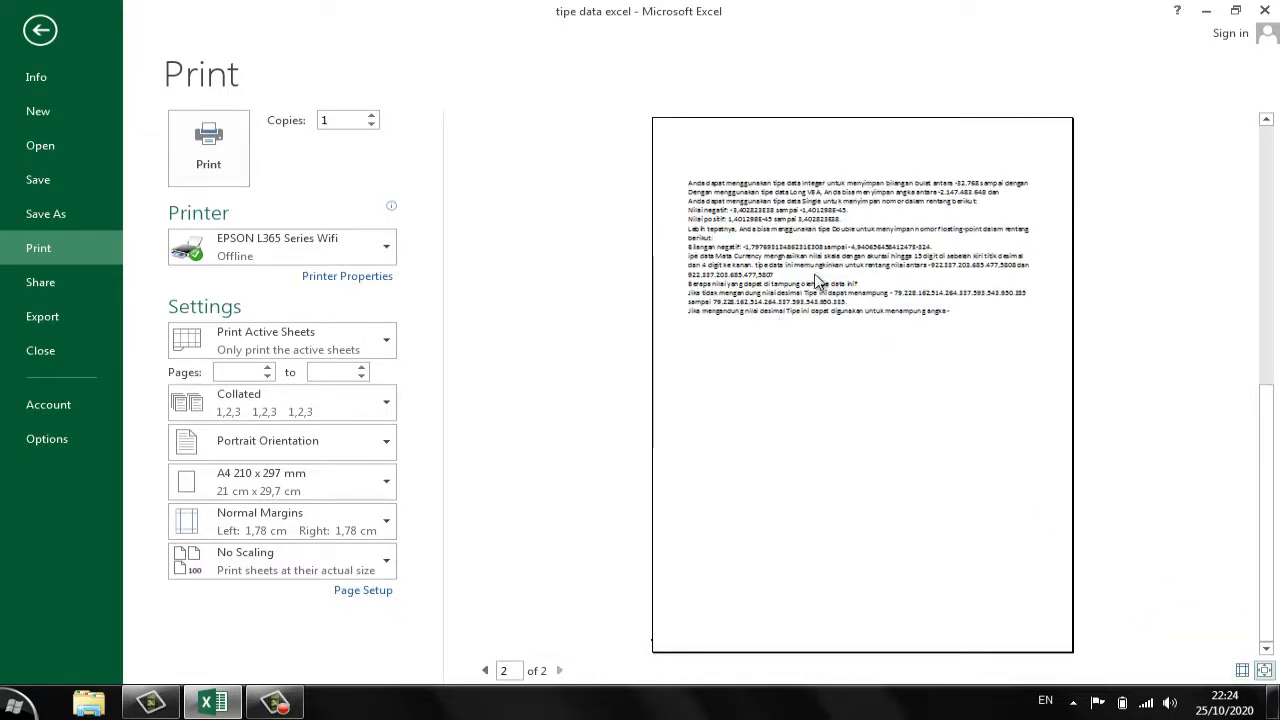
left_click(485, 670)
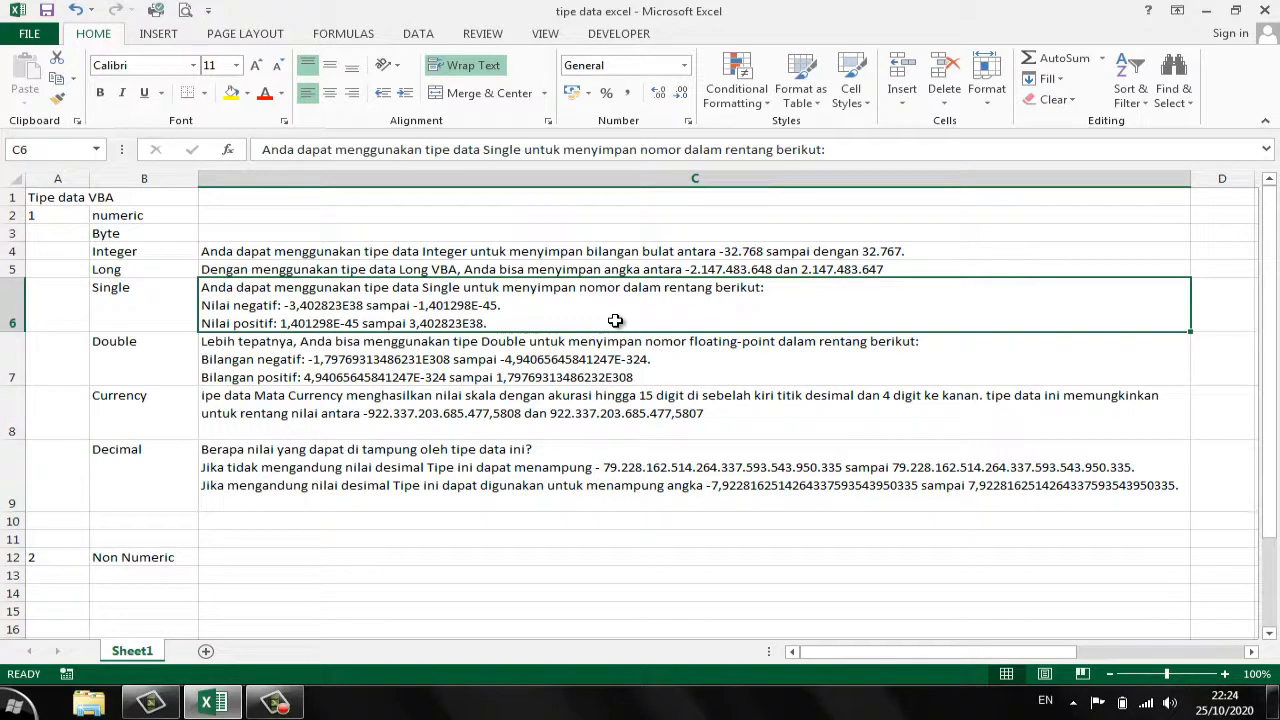
left_click_drag(50, 198, 769, 494)
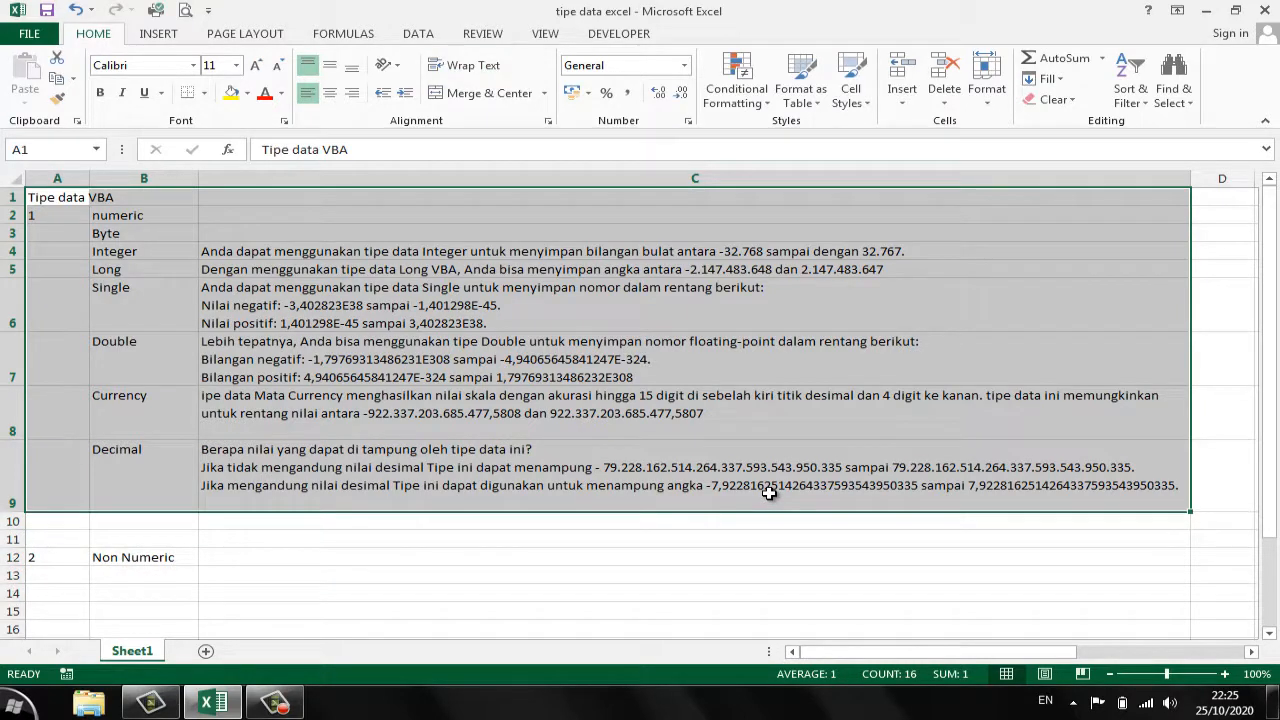
left_click(525, 395)
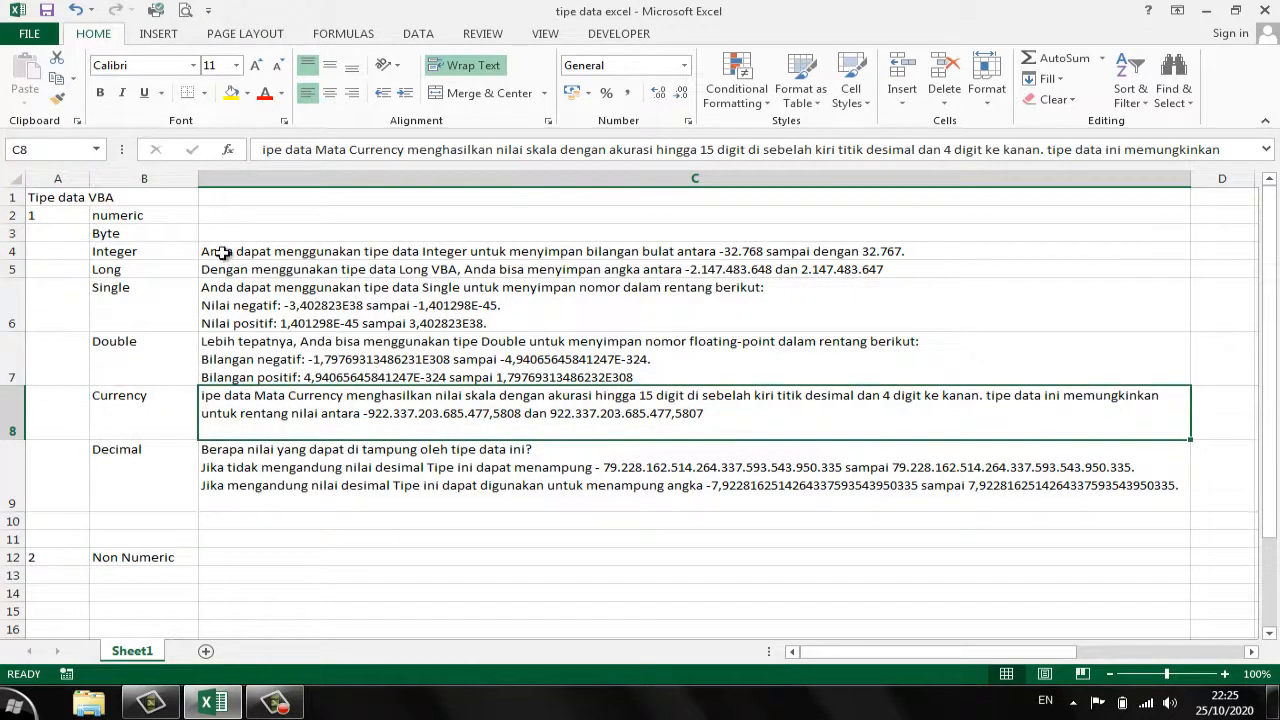
mouse_move(222, 253)
left_mouse_down()
mouse_move(251, 283)
mouse_move(272, 398)
left_mouse_up()
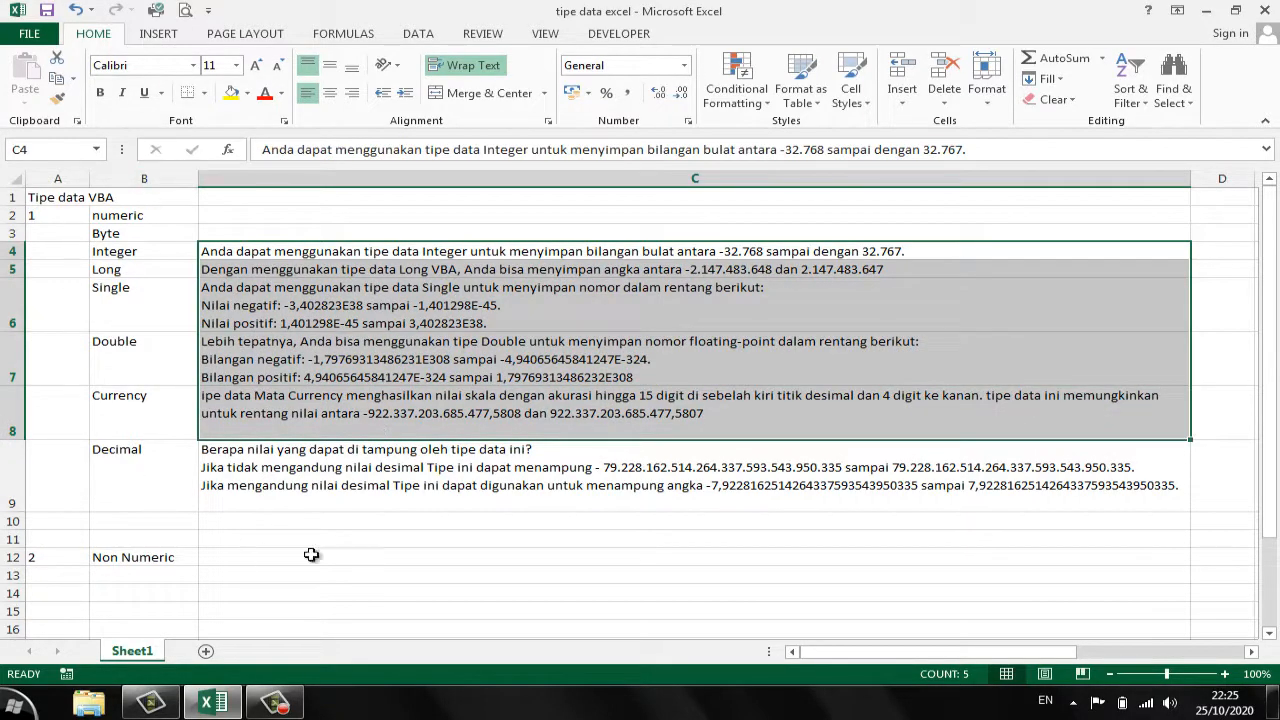
left_click(278, 268)
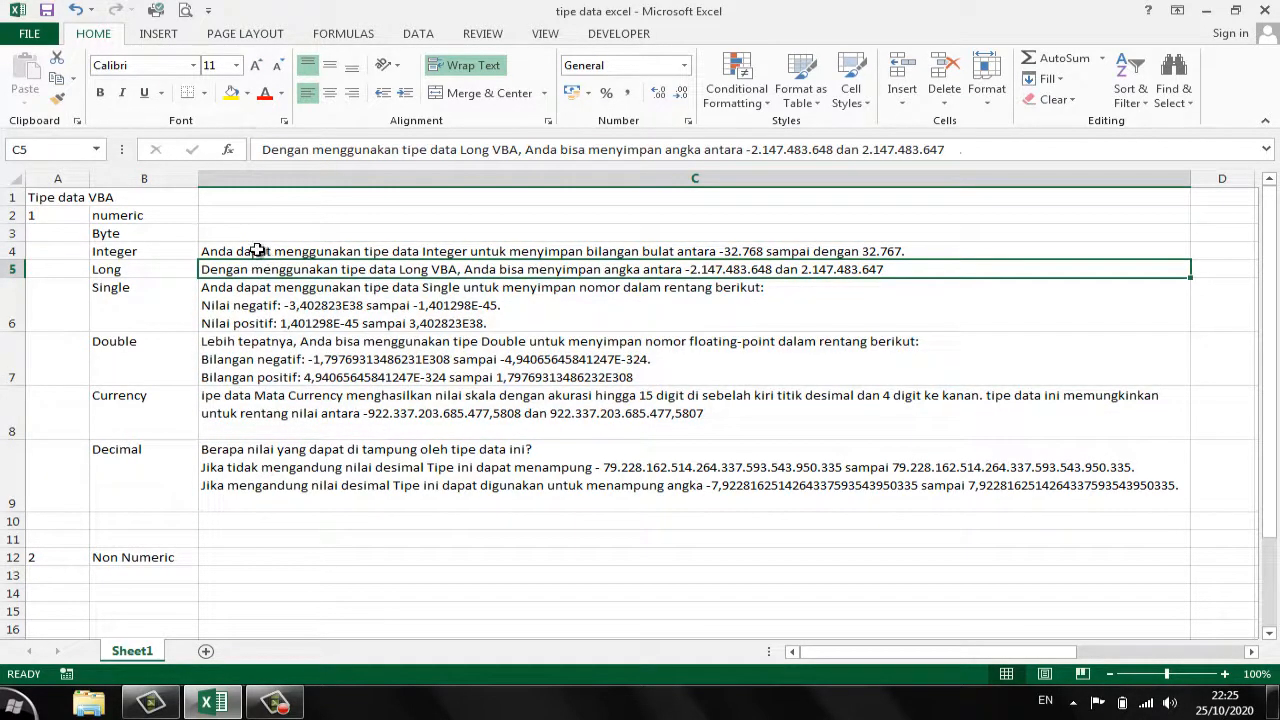
- Set the description cells C4:C8, from Integer to Currency, as the print area
left_click_drag(260, 252, 280, 410)
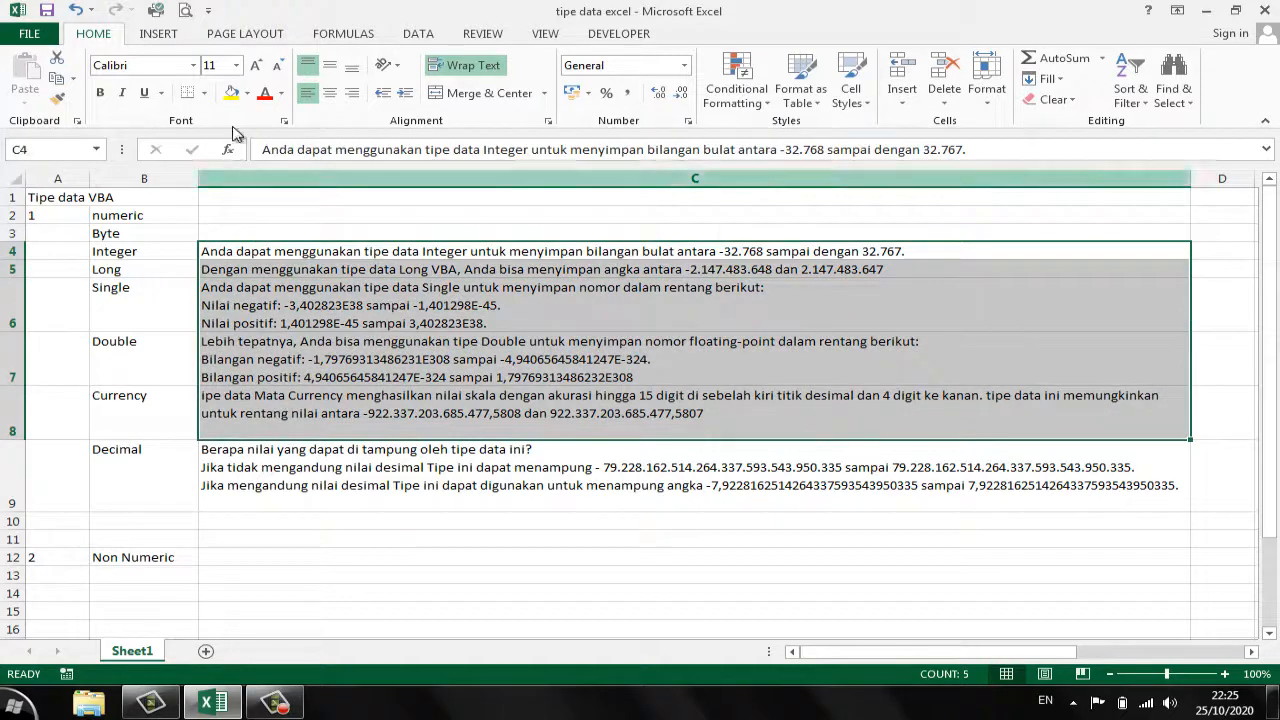
left_click(240, 40)
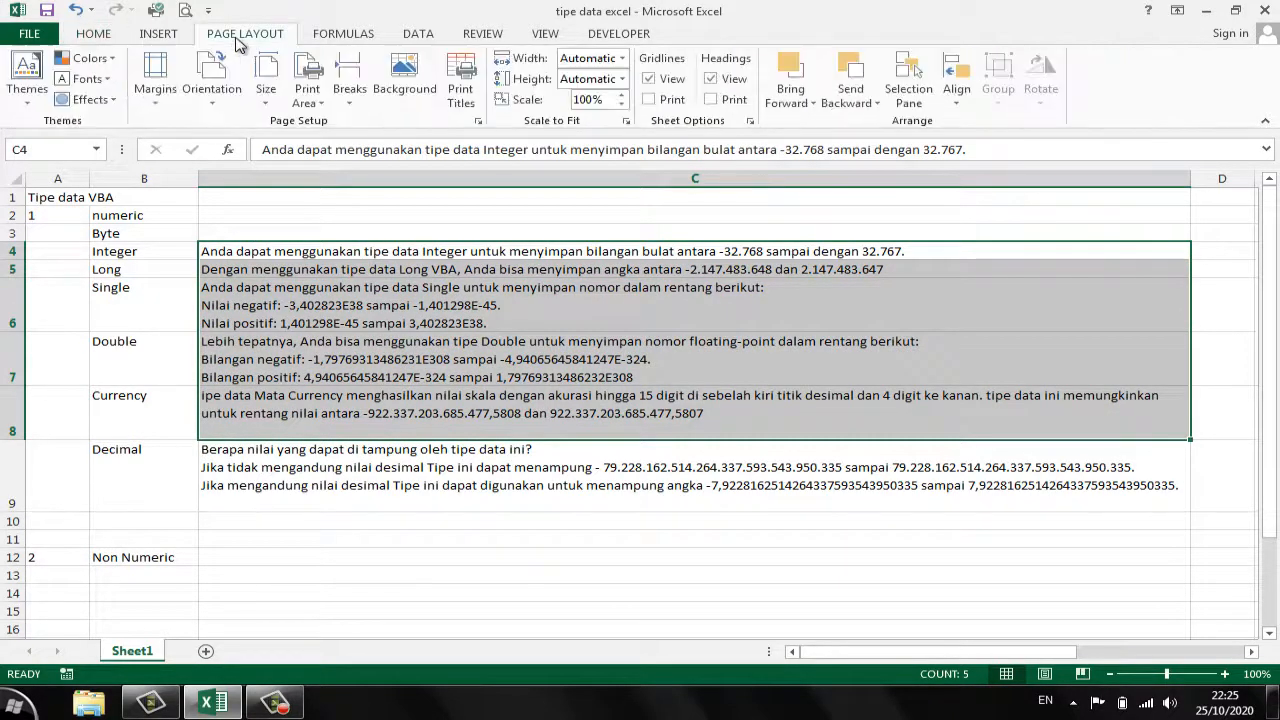
left_click(316, 104)
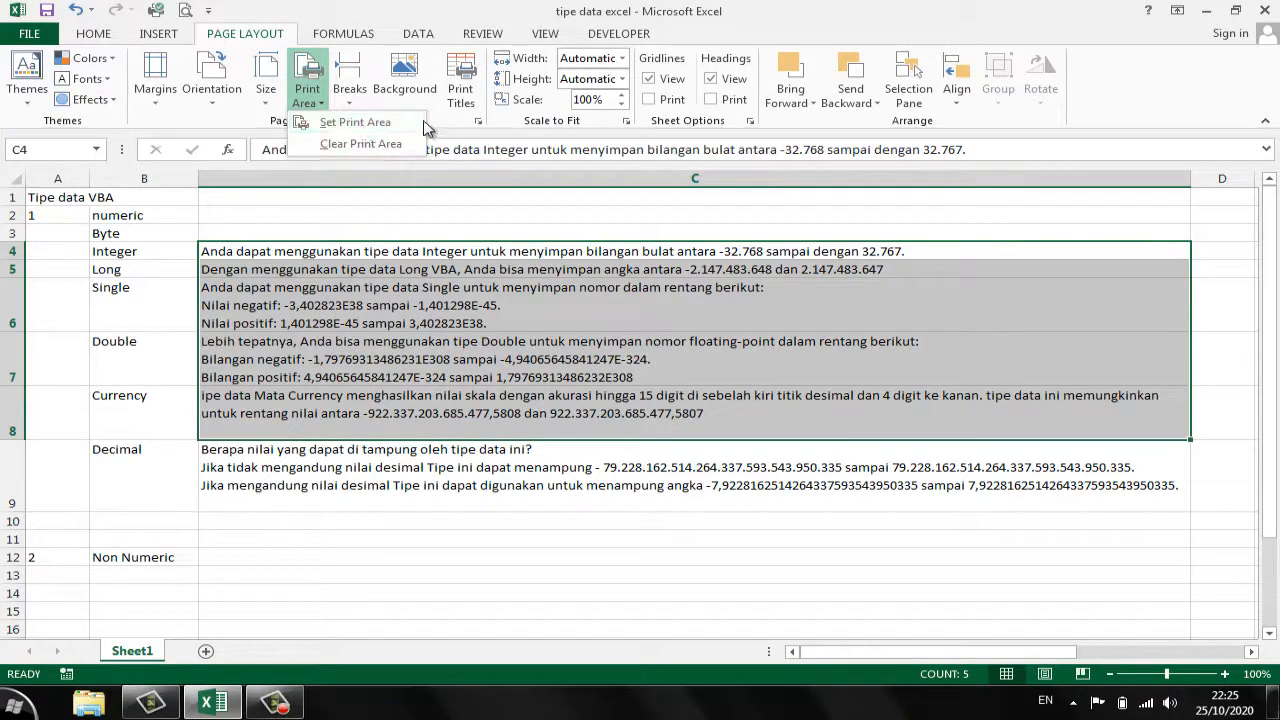
left_click(352, 130)
left_click(375, 284)
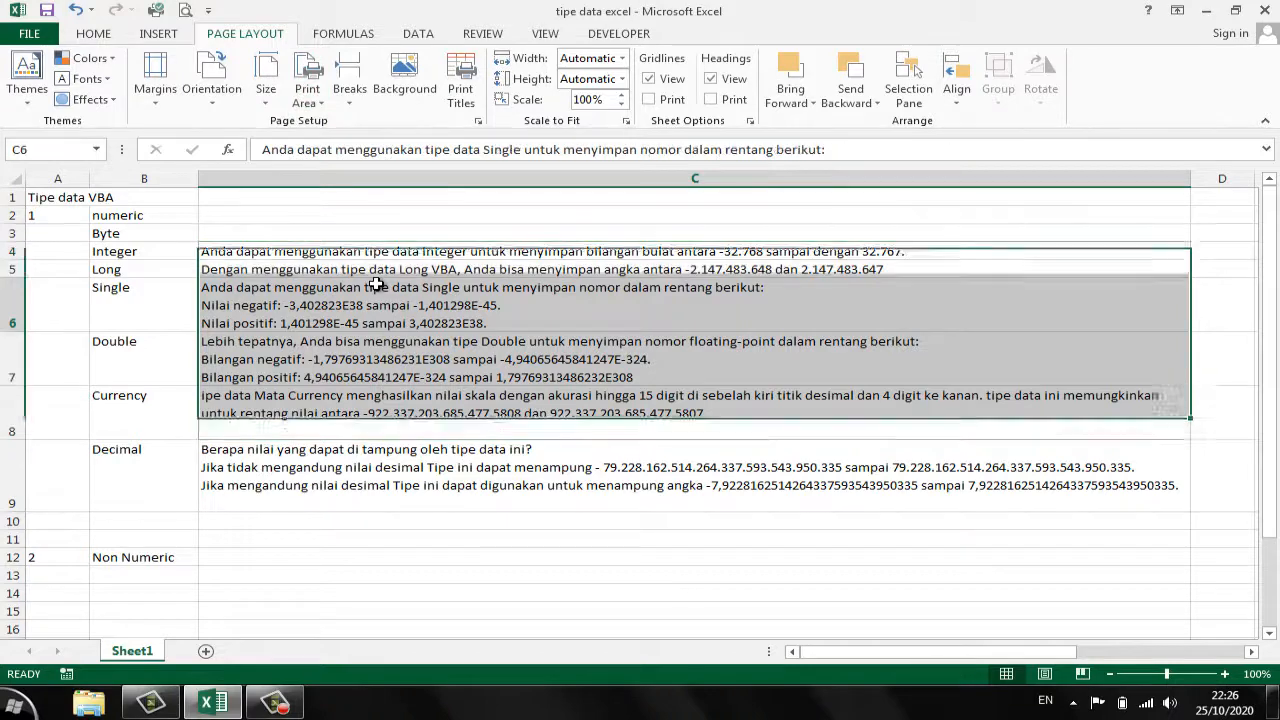
left_click(470, 410)
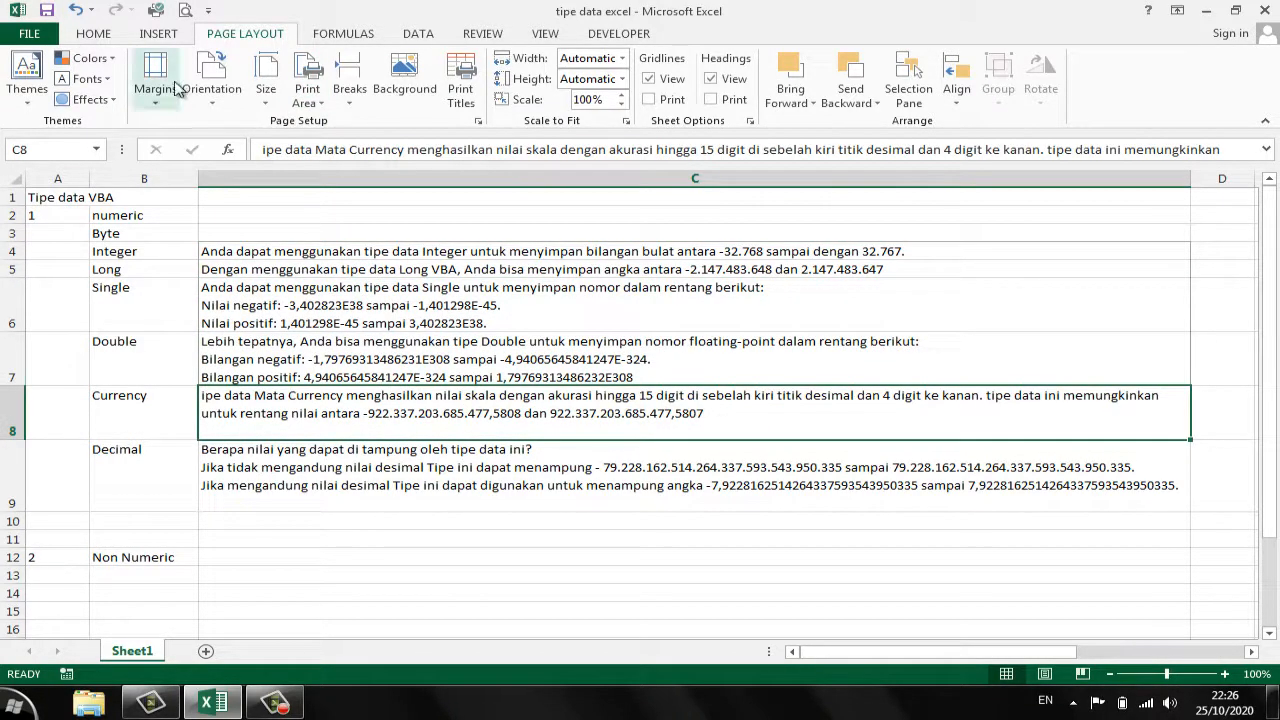
- Check the print area in an enlarged print preview and return to the worksheet
left_click(185, 12)
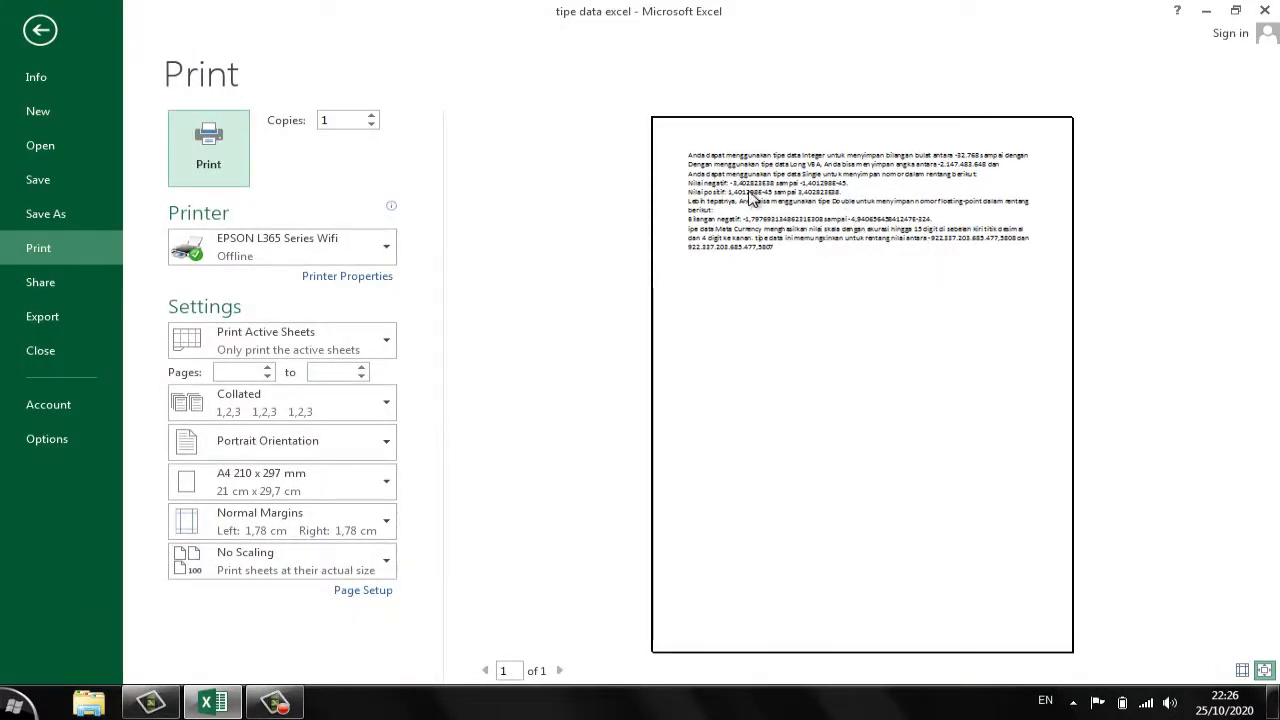
left_click(1264, 670)
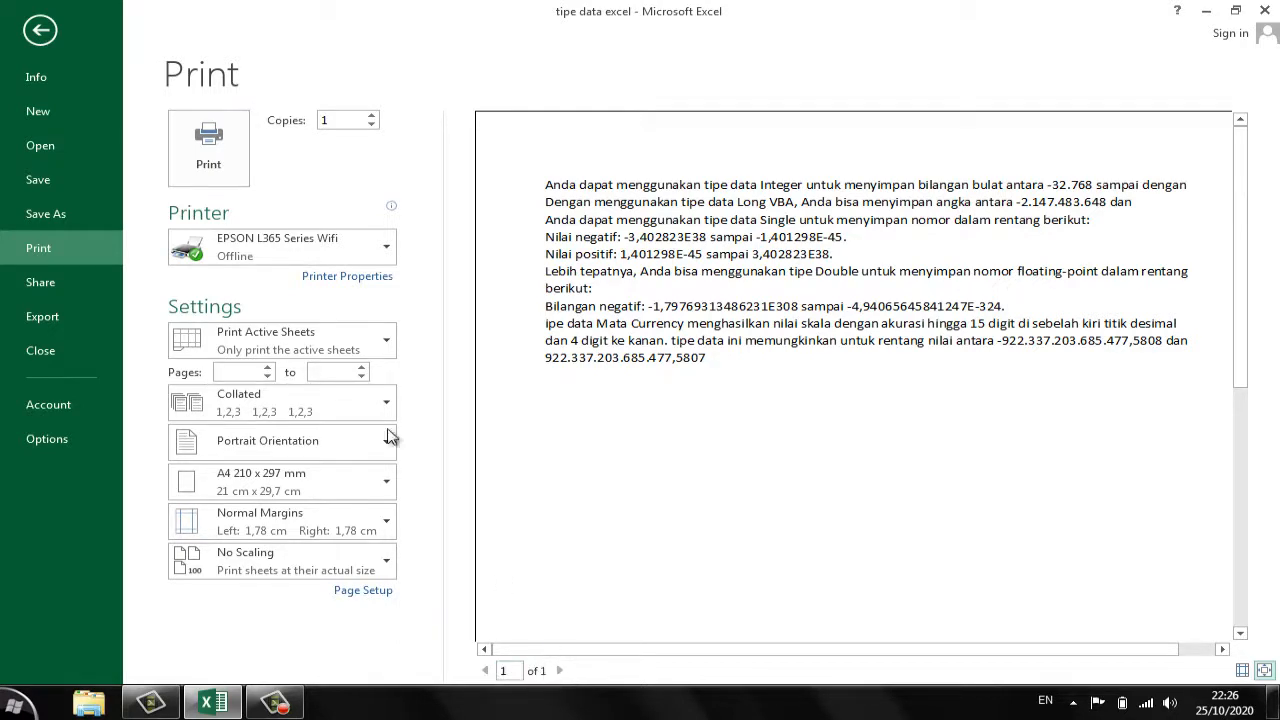
left_click(54, 32)
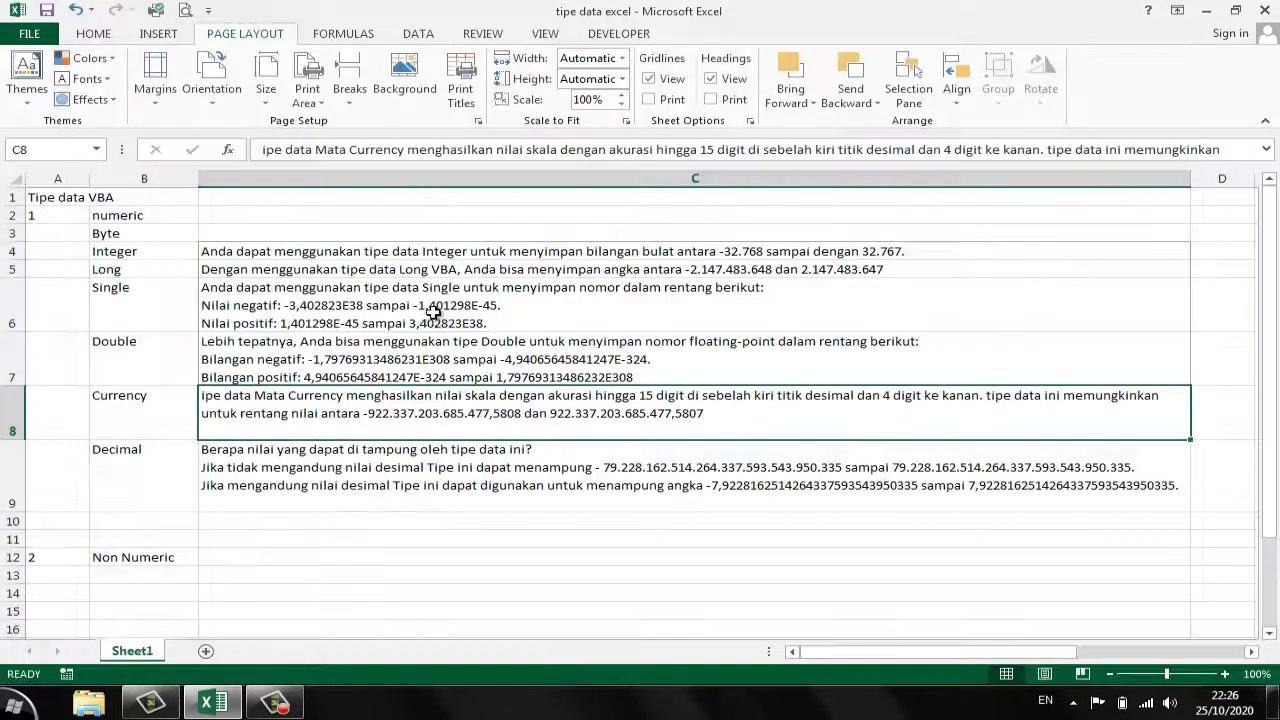
left_click_drag(245, 252, 268, 410)
left_click(548, 490)
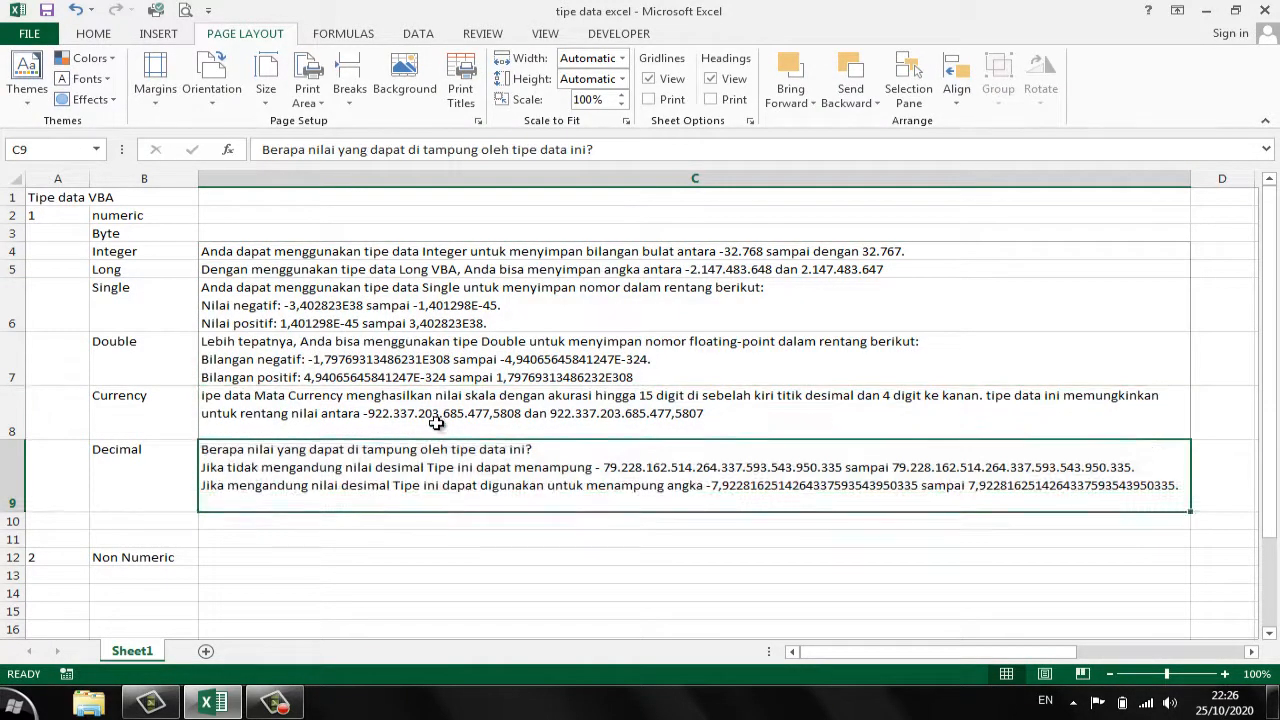
left_click(303, 300)
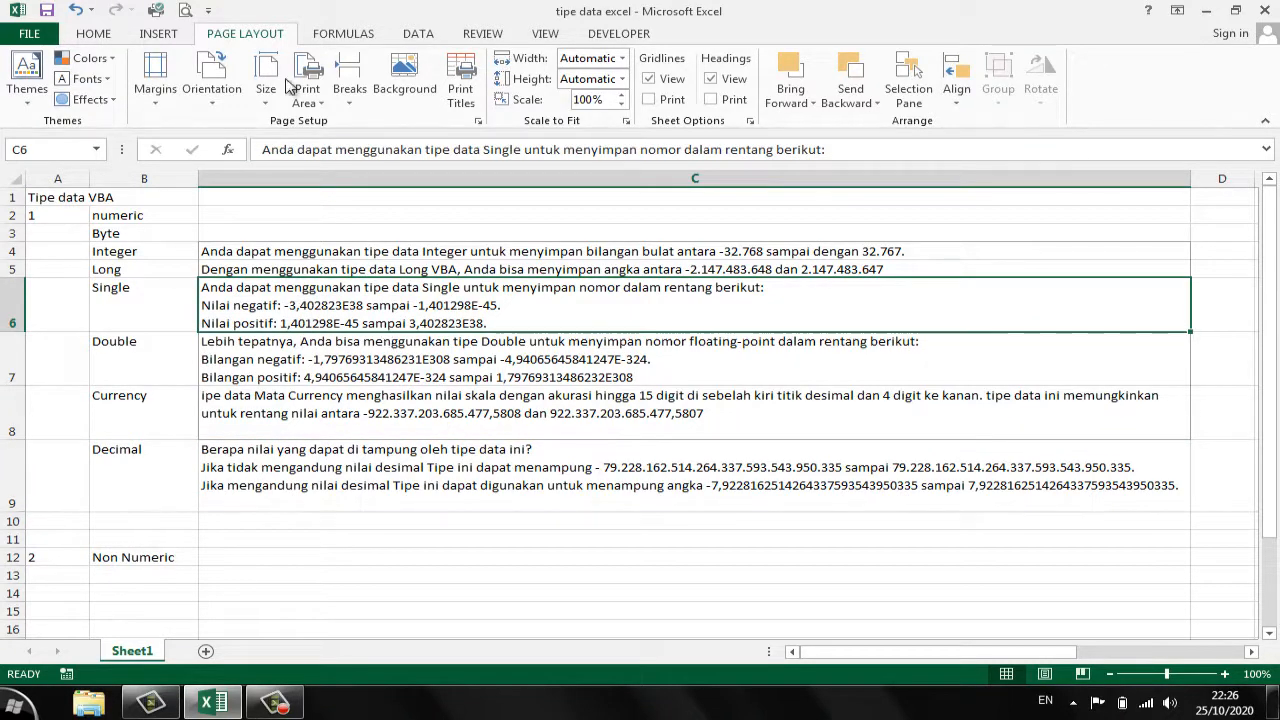
left_click(316, 108)
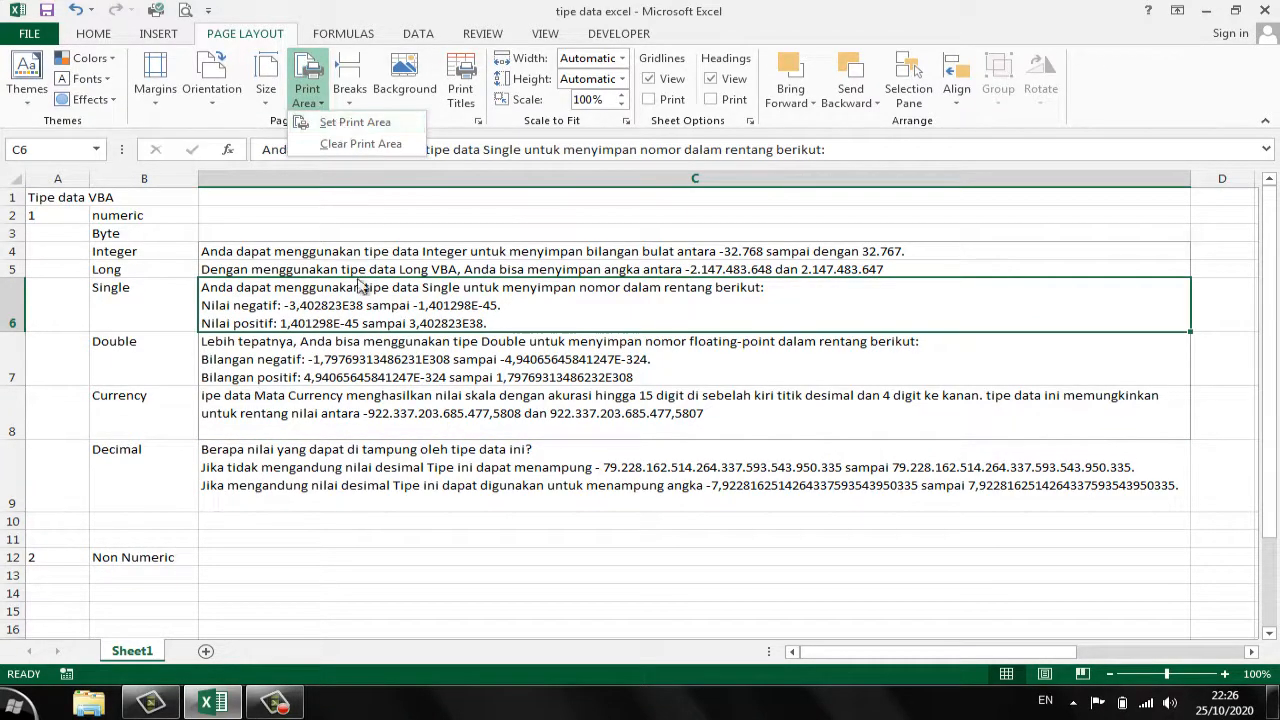
left_click(300, 338)
left_click(286, 376)
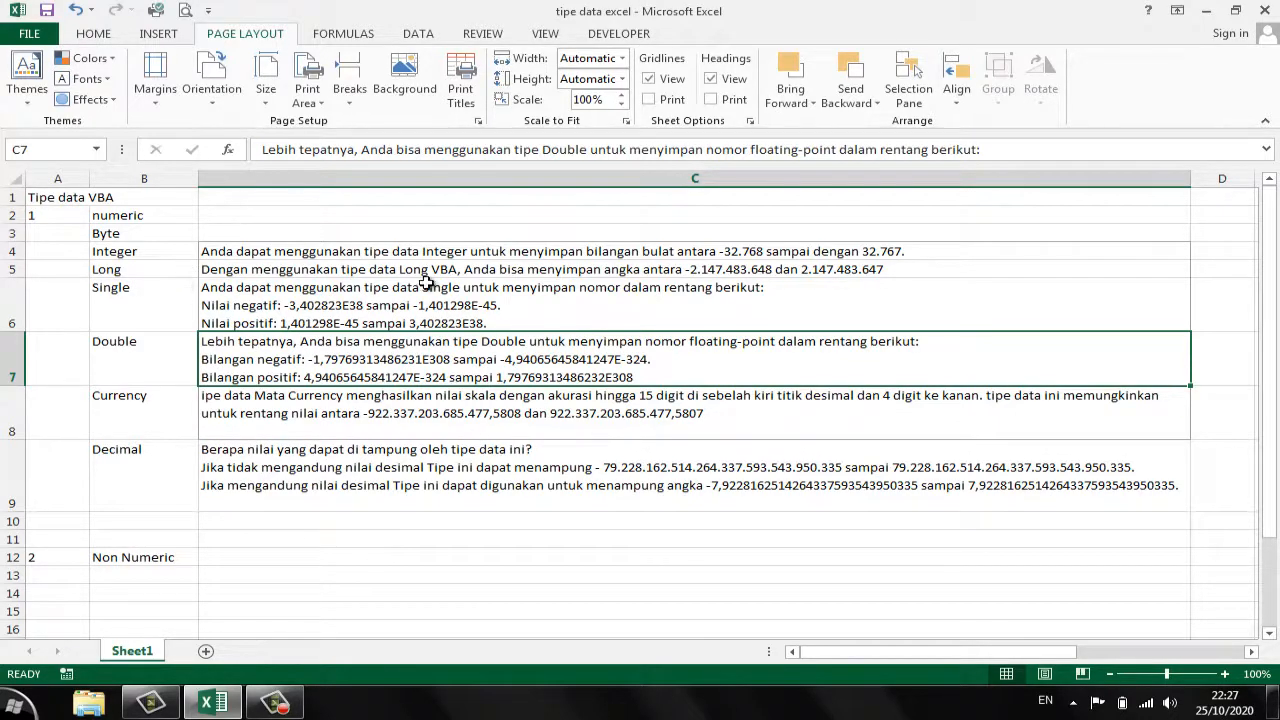
left_click(630, 292)
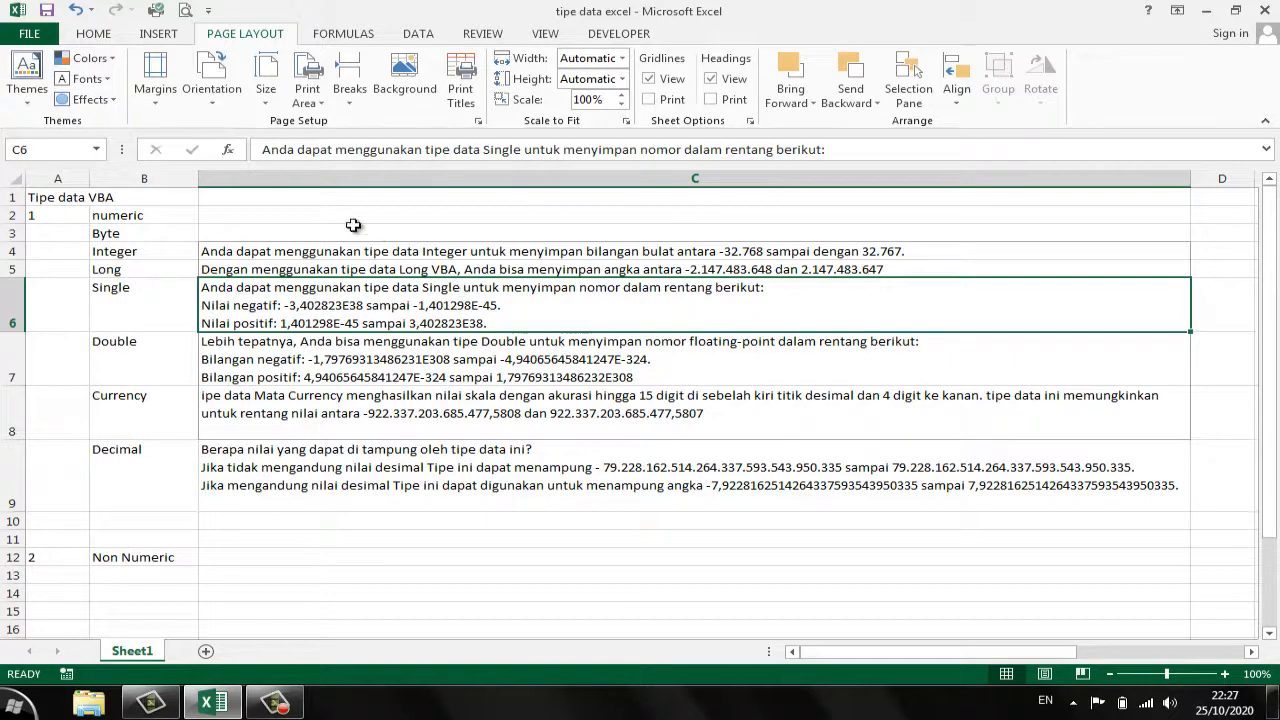
- Display the worksheet in Page Break Preview and enlarge it to 110%
left_click(545, 36)
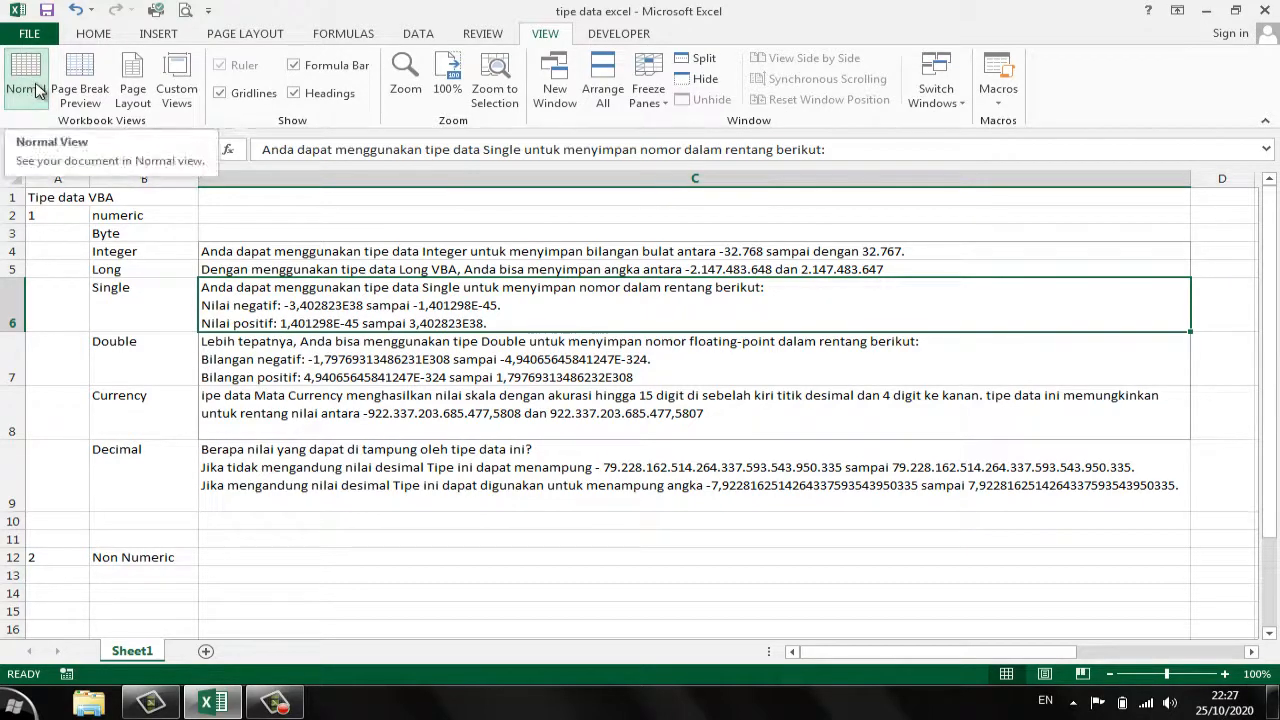
left_click(96, 104)
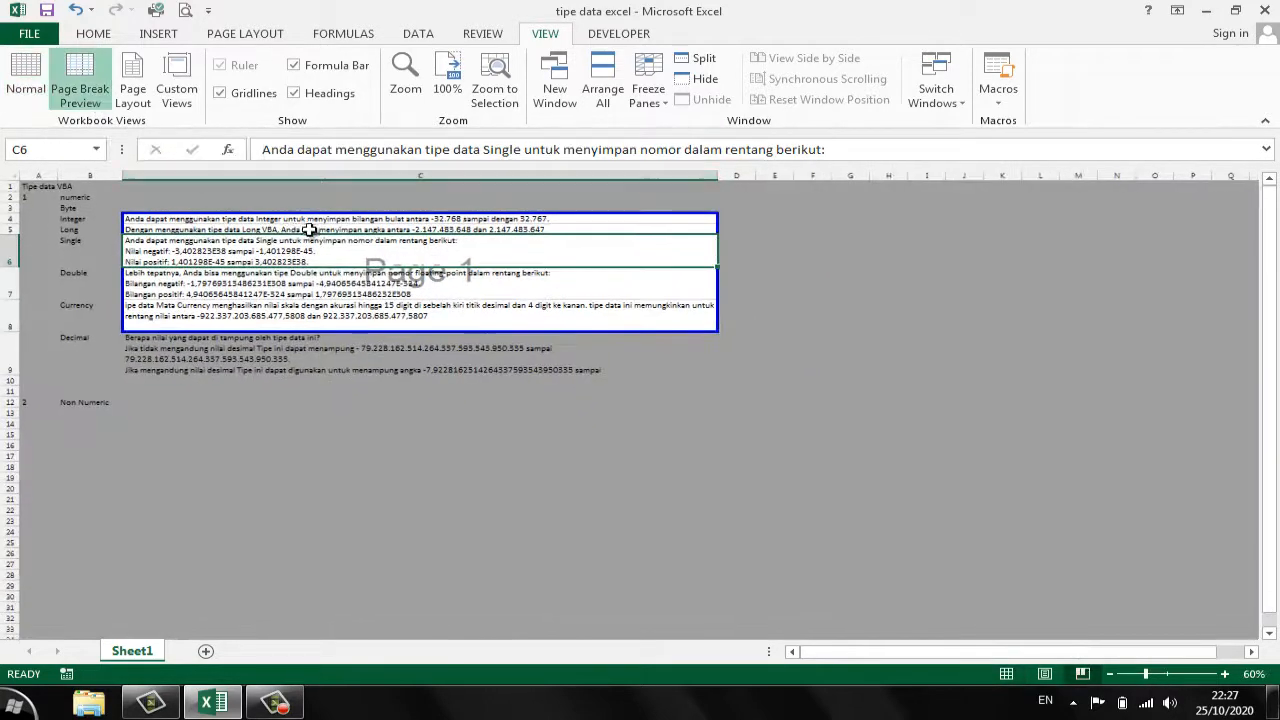
left_click(425, 294)
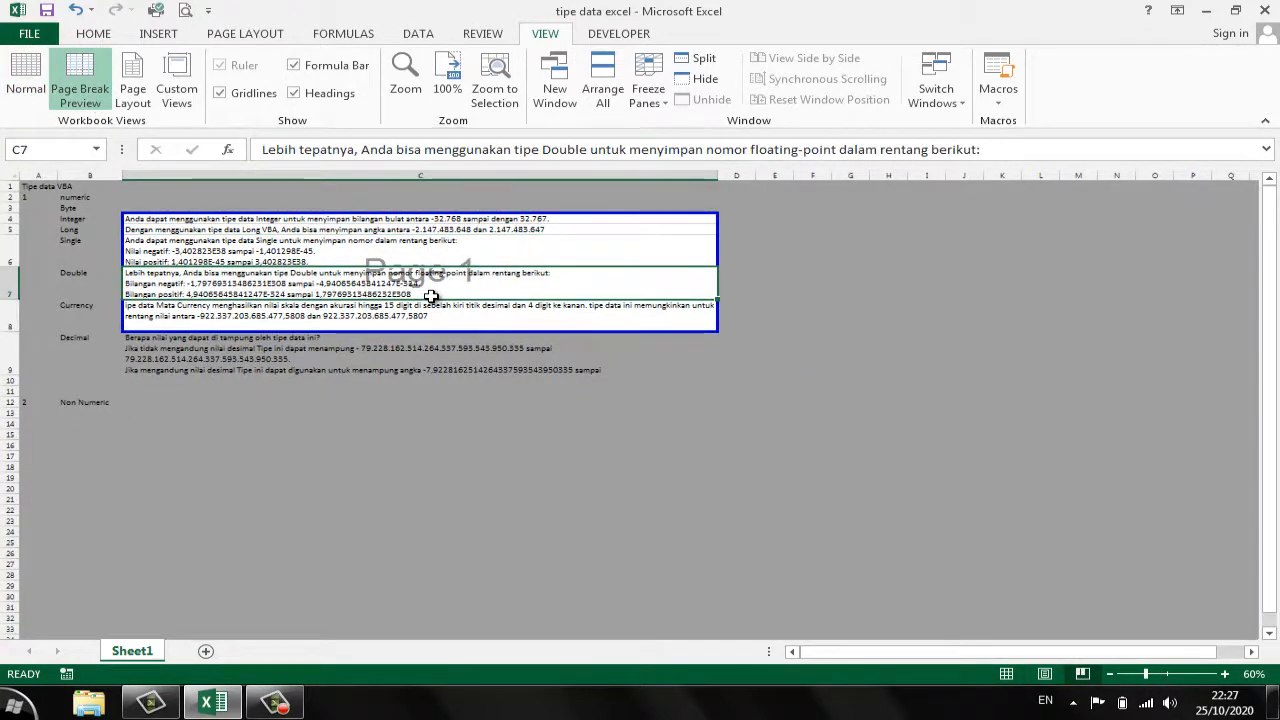
left_click(1226, 674)
left_click(1226, 674)
left_click(1226, 674)
left_click(1226, 674)
left_click(1226, 674)
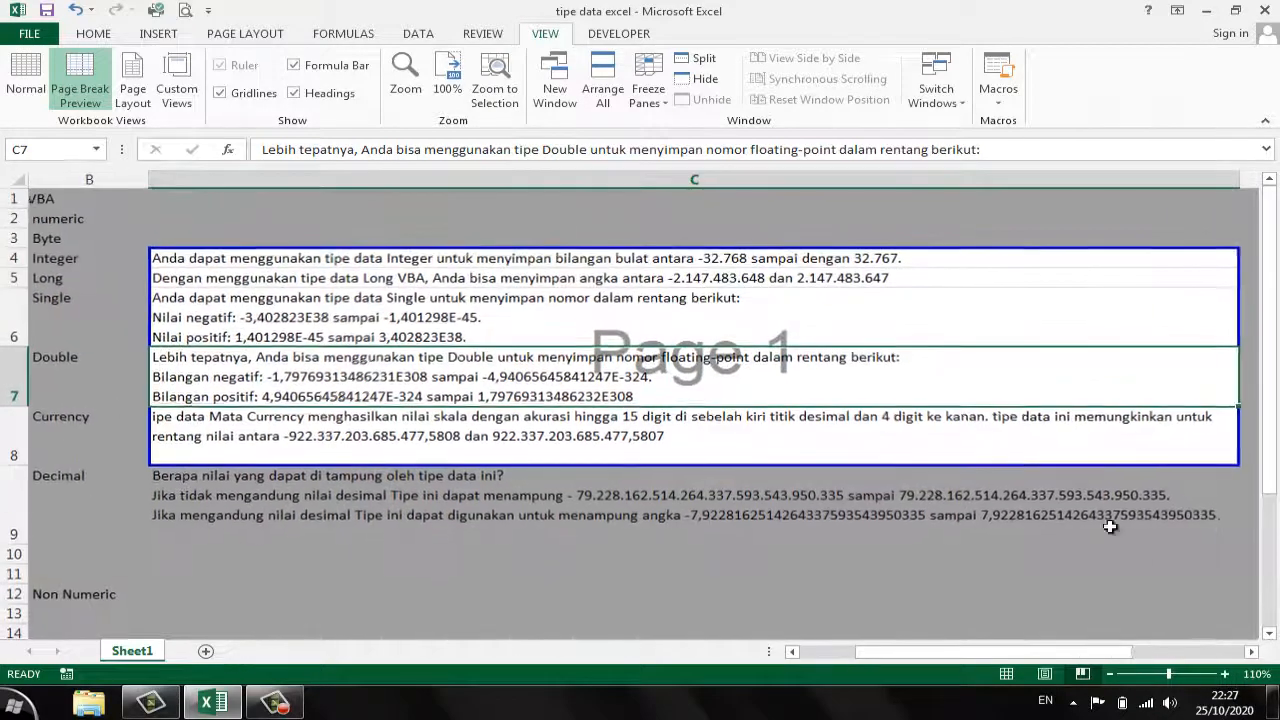
- Examine which cells lie inside and outside the print area in Page Break Preview, from the headings down to the Decimal row
left_click(943, 330)
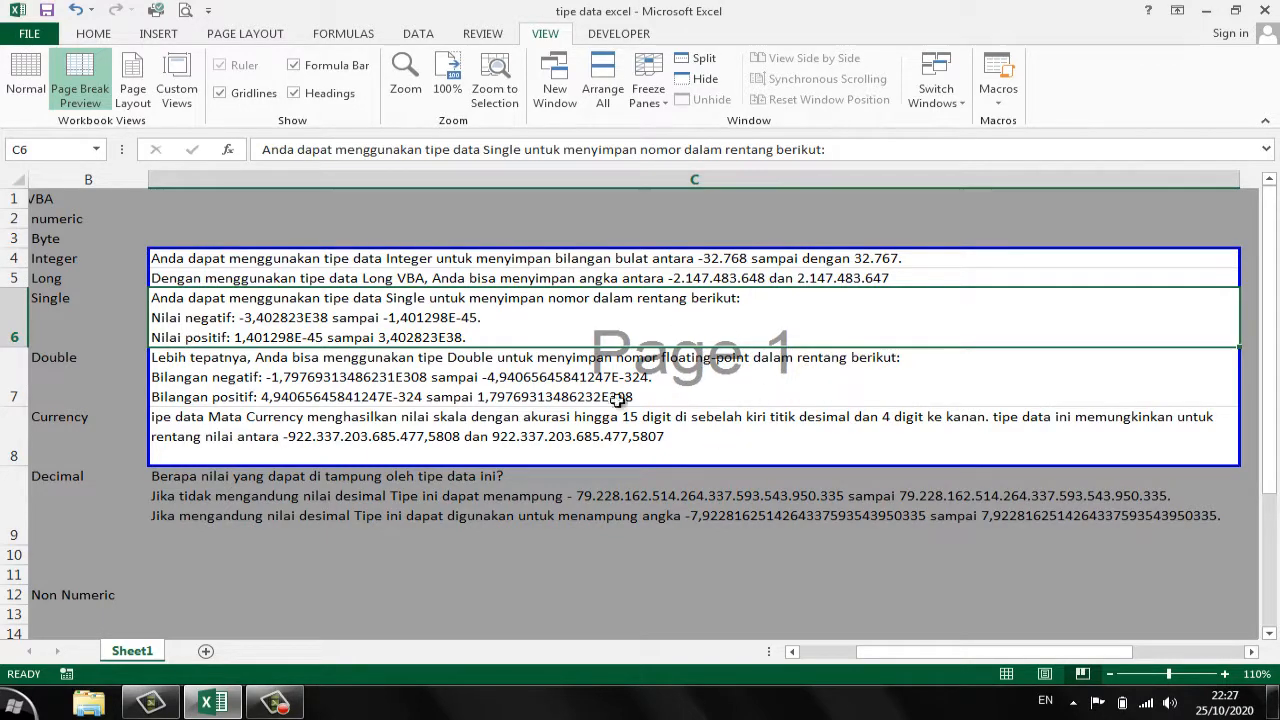
left_click_drag(94, 202, 68, 364)
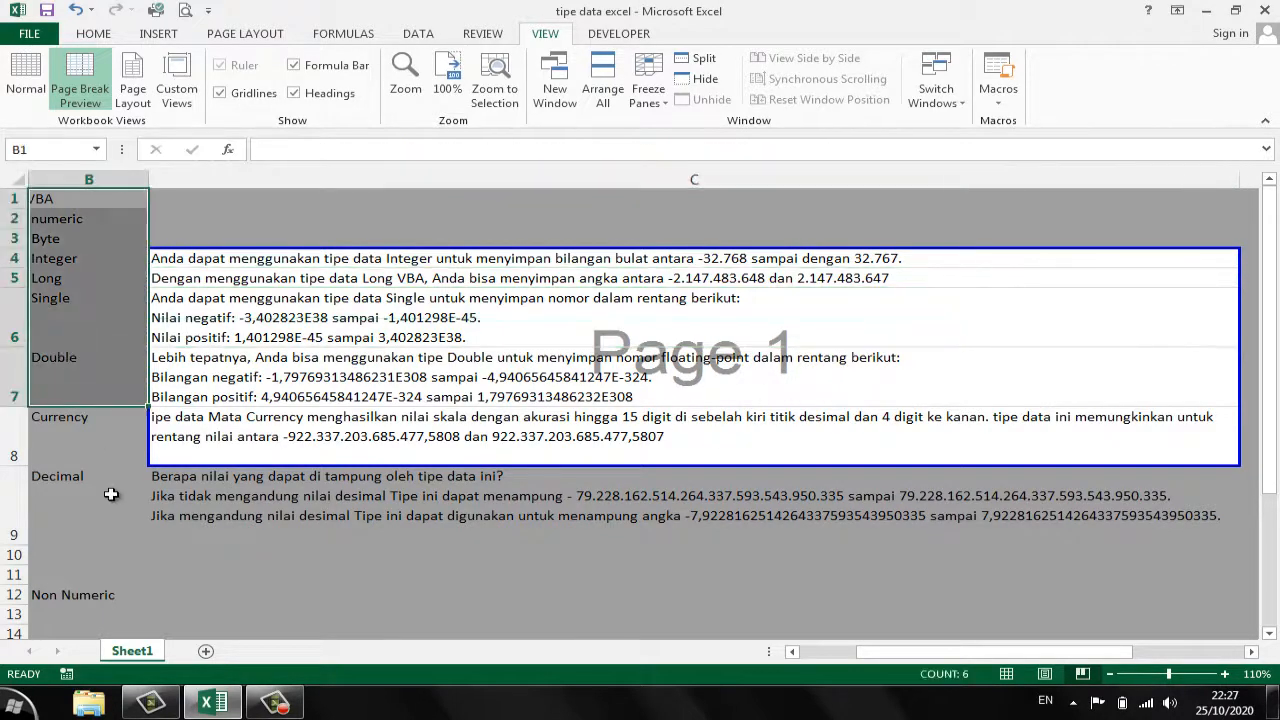
left_click_drag(103, 483, 540, 522)
left_click(191, 575)
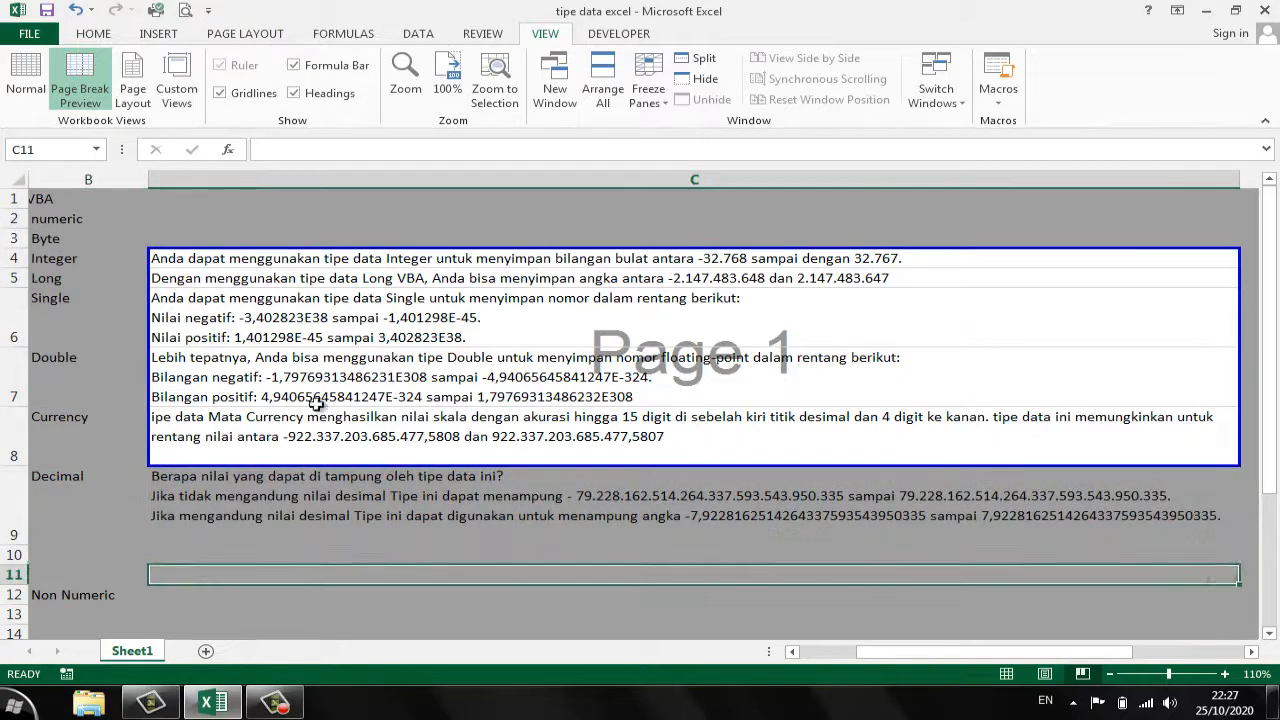
left_click(360, 362)
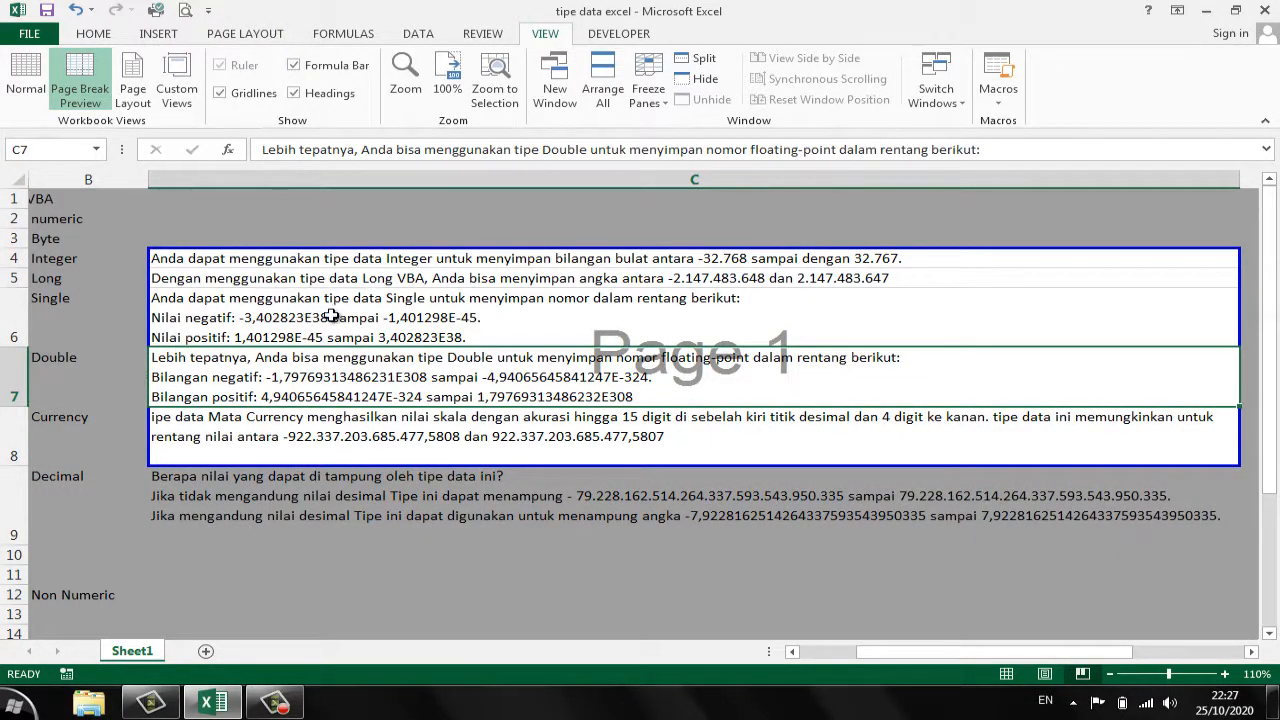
left_click(212, 260)
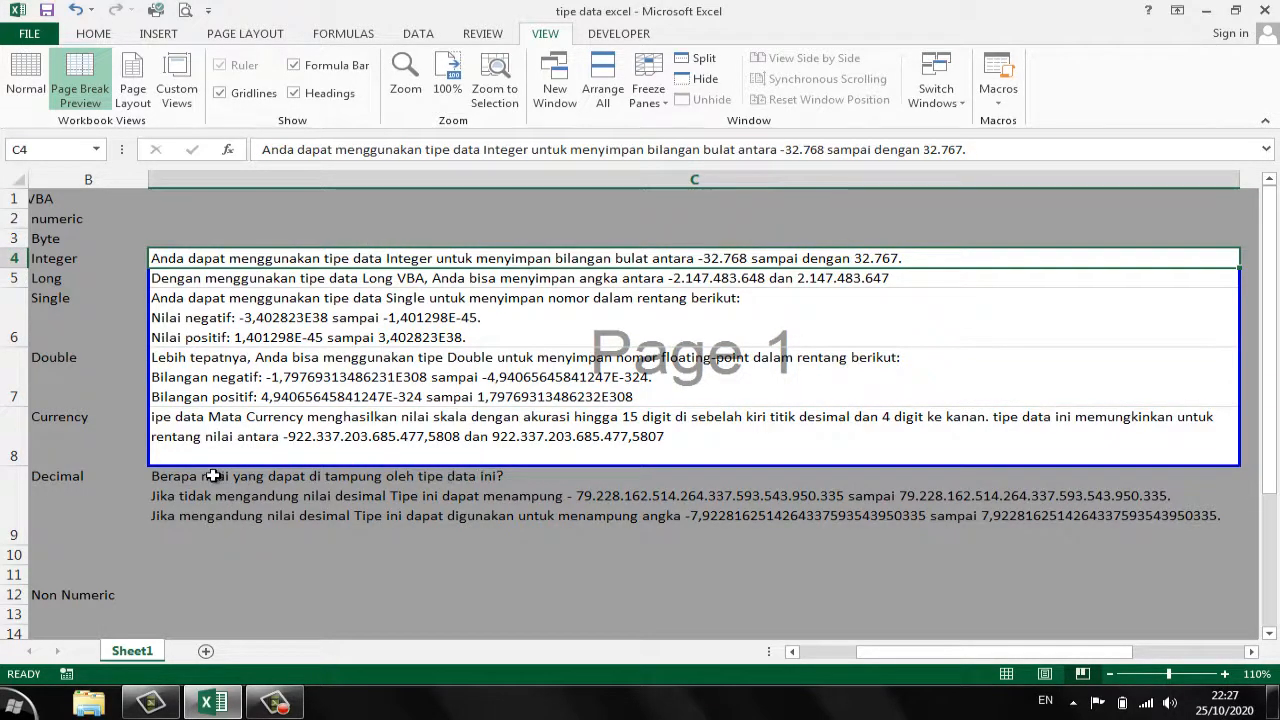
left_click(284, 492)
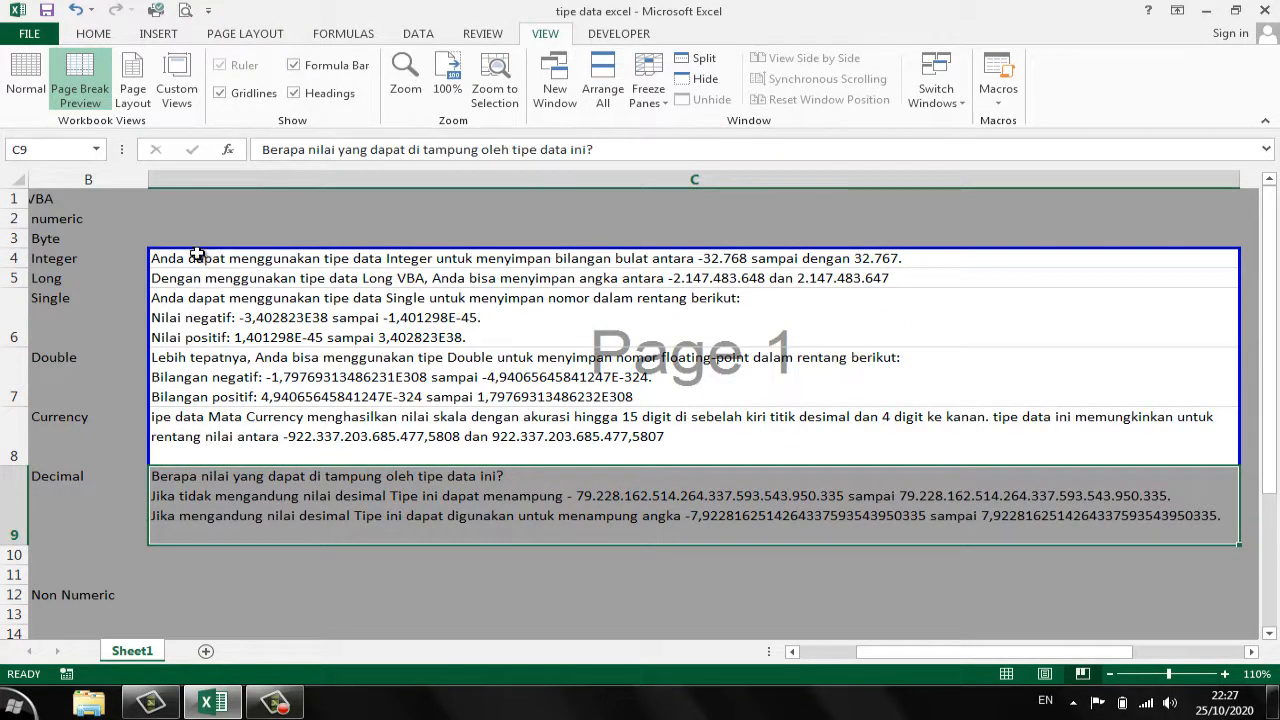
- Clear the existing print area and set cells C4:C9, from Integer to Decimal, as the new print area
left_click_drag(197, 254, 271, 486)
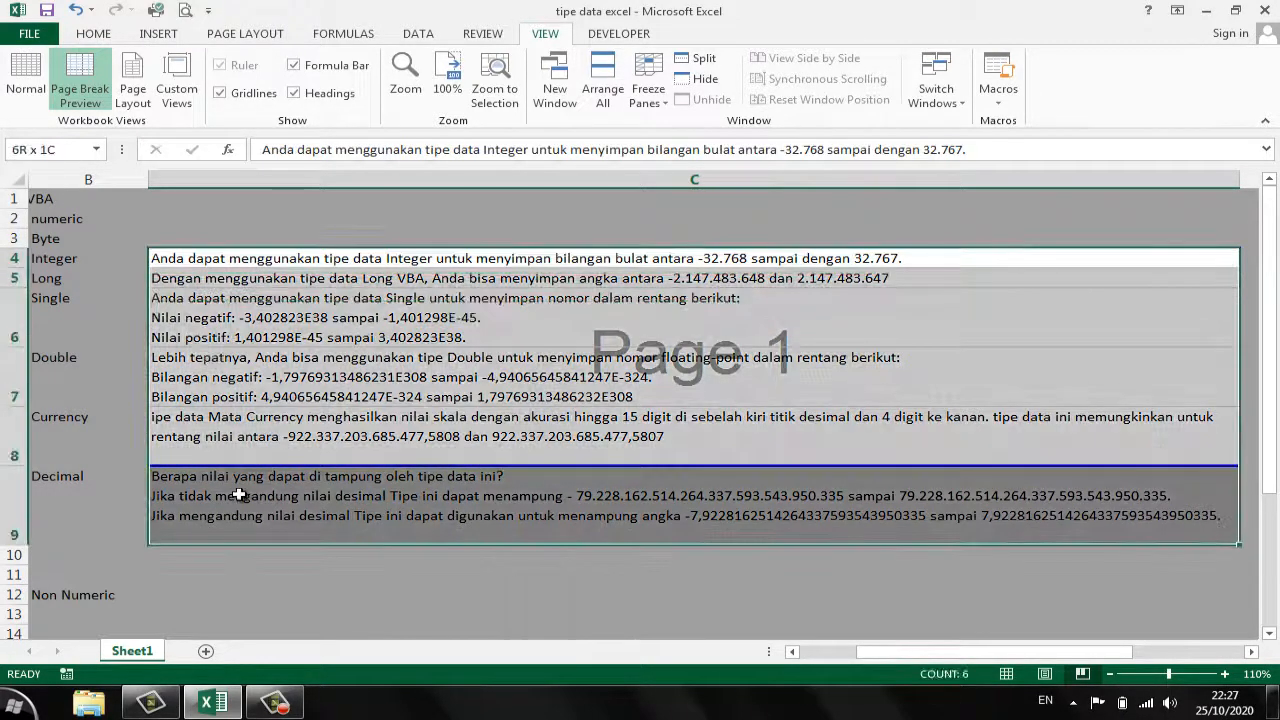
left_click(240, 34)
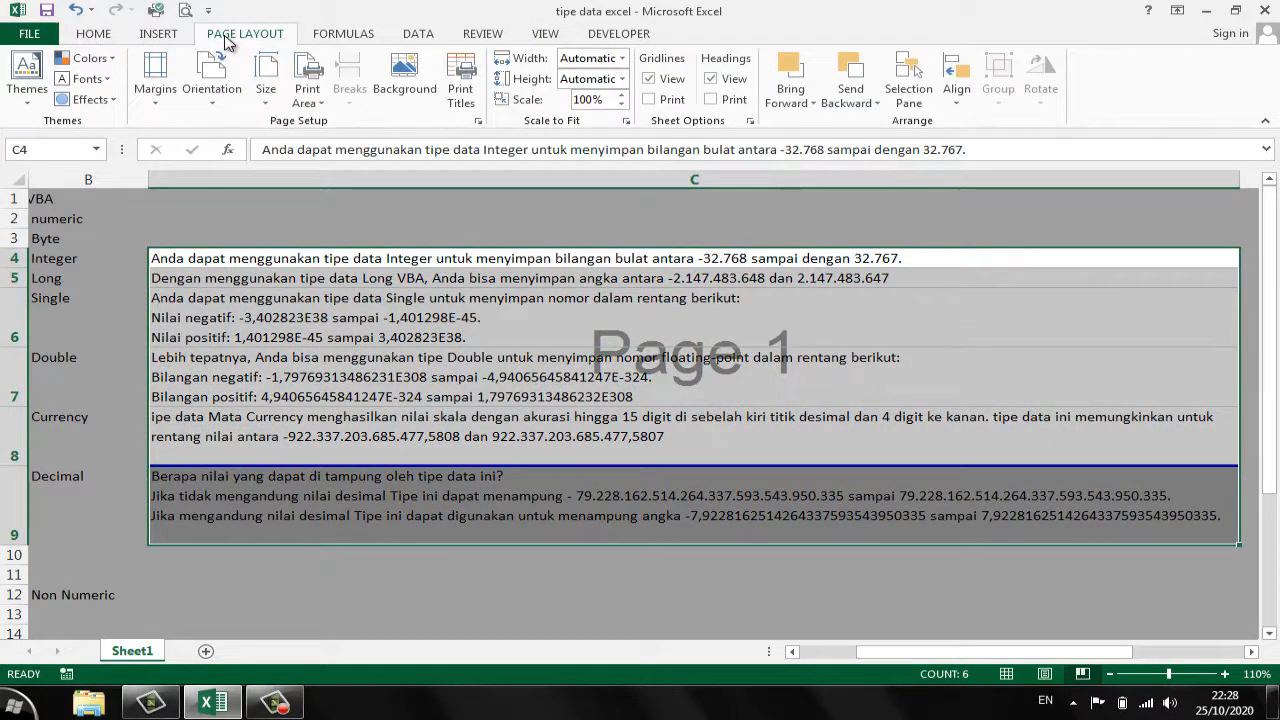
left_click(307, 92)
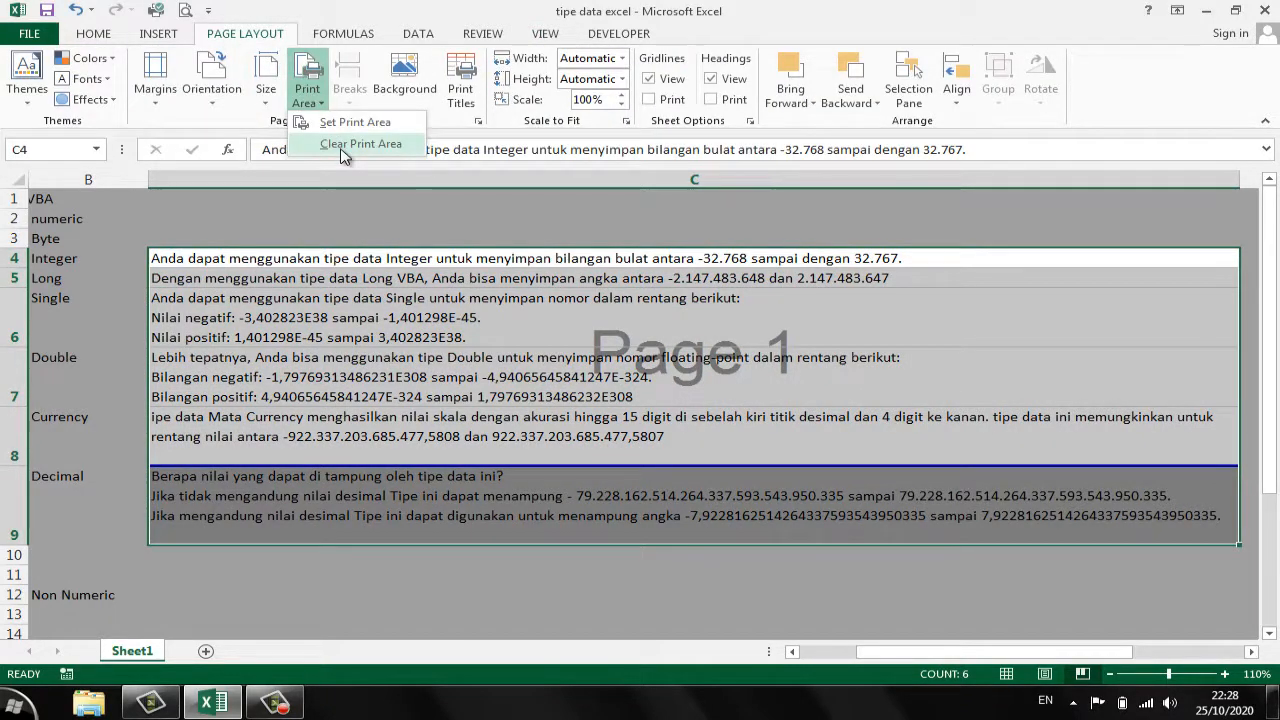
left_click(341, 148)
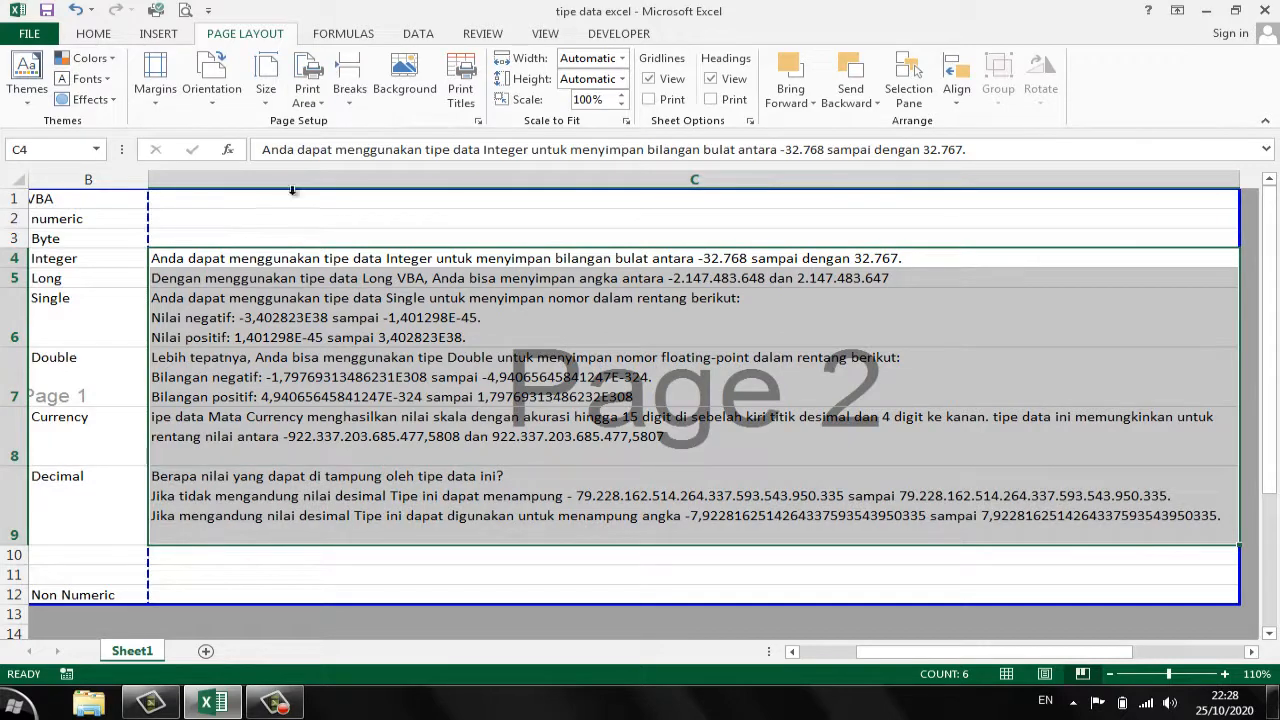
left_click(307, 92)
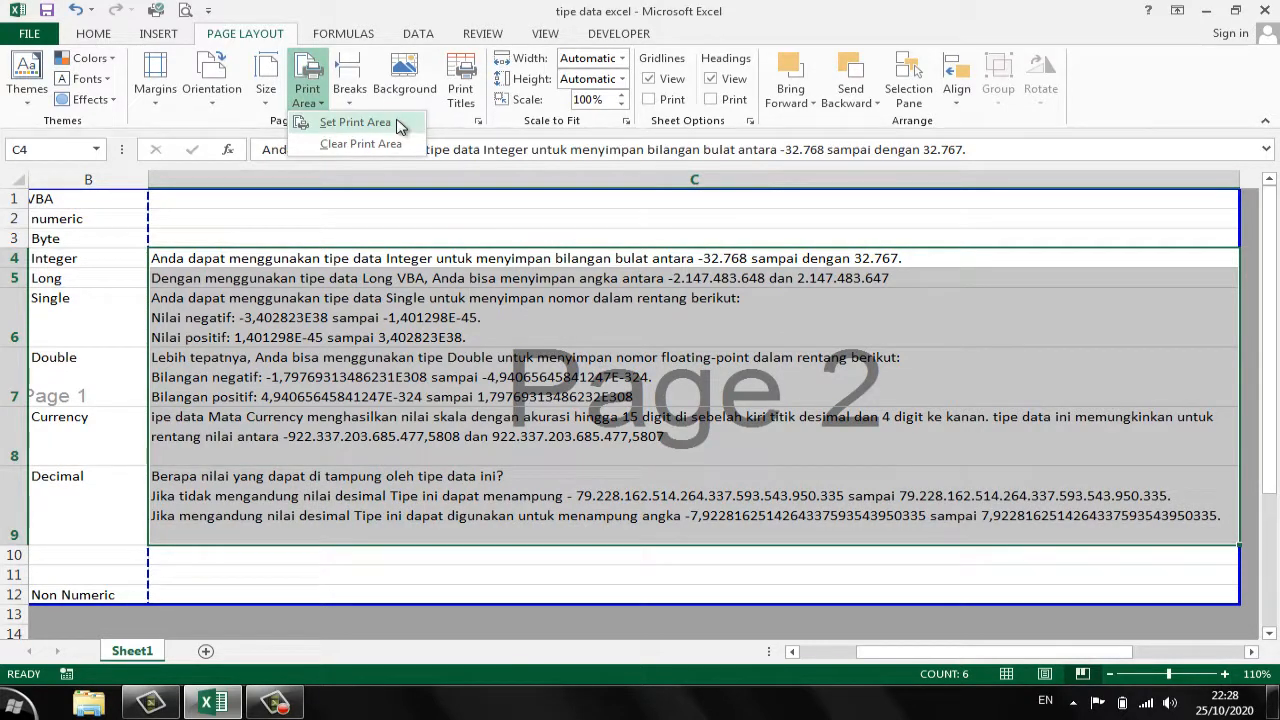
left_click(398, 124)
left_click(340, 402)
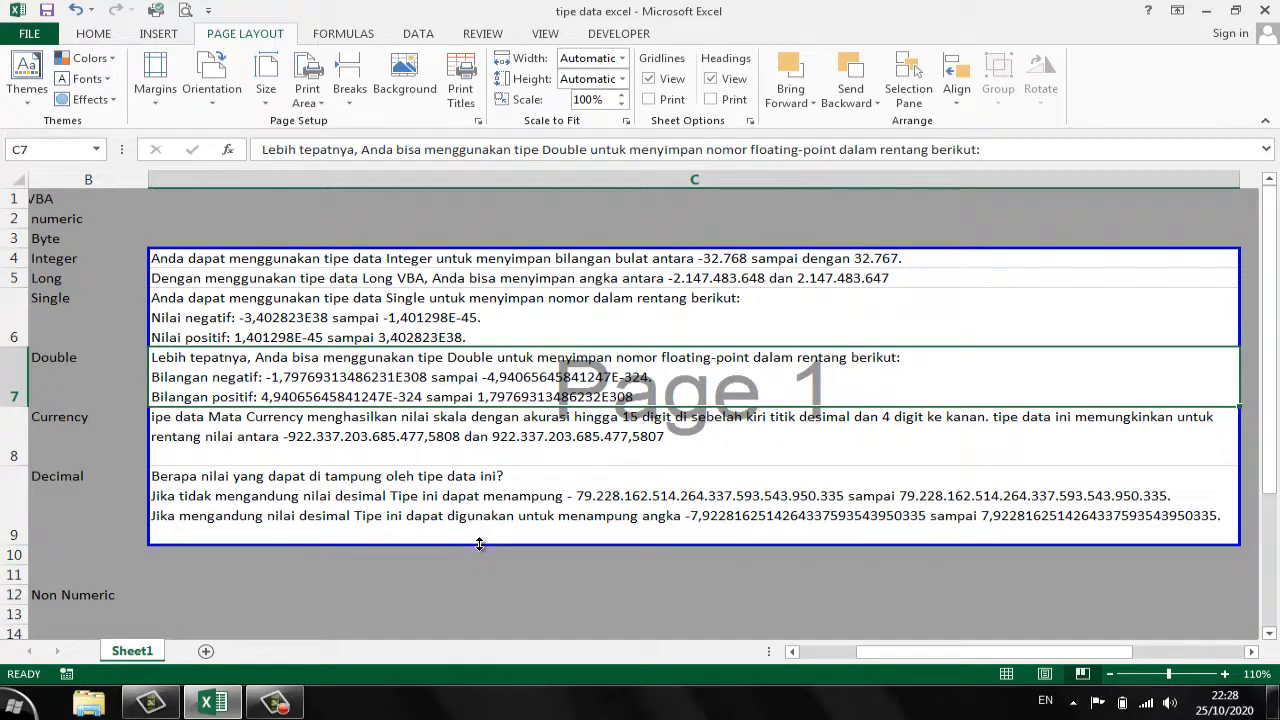
- Adjust the print area's borders so it ends below the Currency row and extends left to column A
left_click_drag(479, 543, 478, 466)
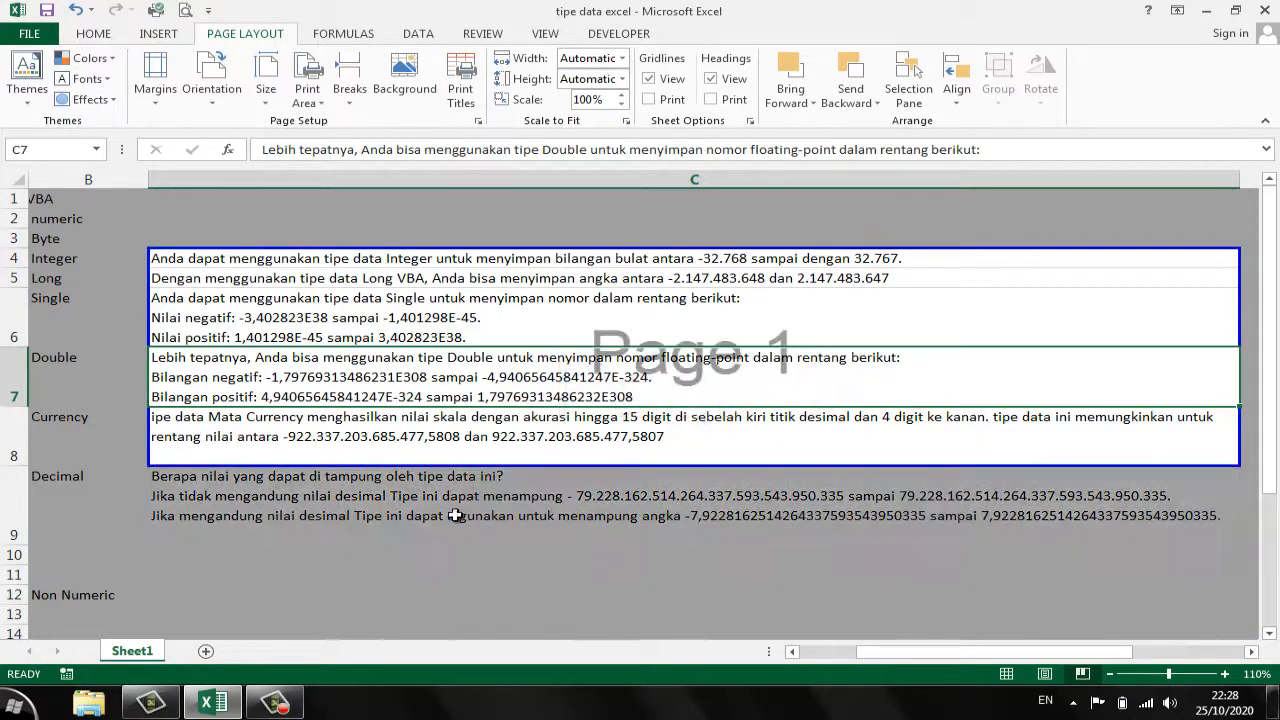
left_click(430, 573)
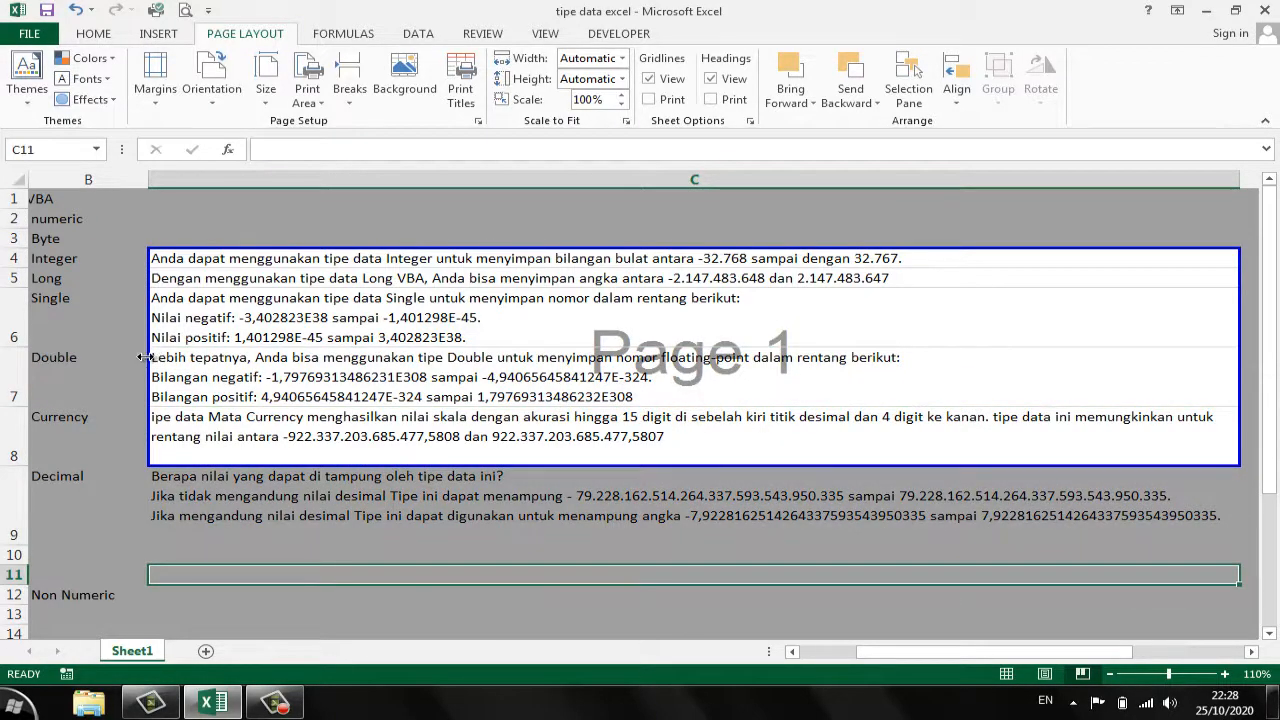
left_click_drag(143, 357, 28, 357)
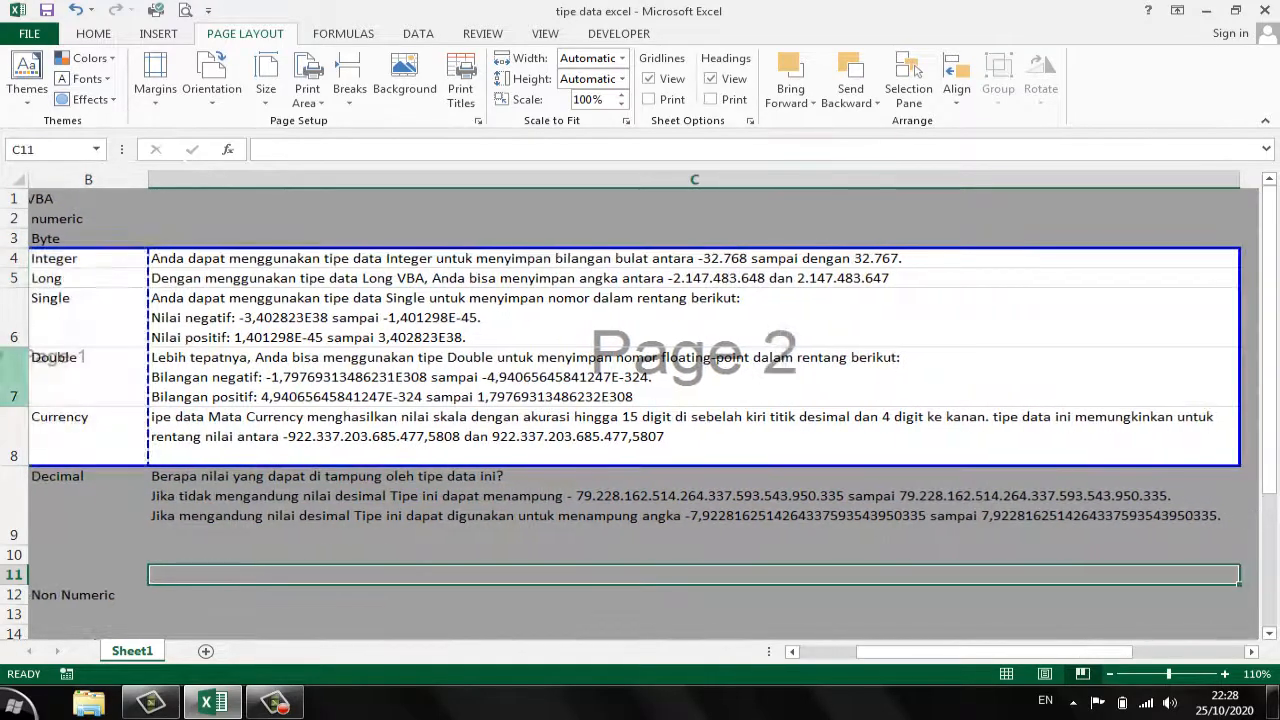
left_click_drag(866, 651, 809, 651)
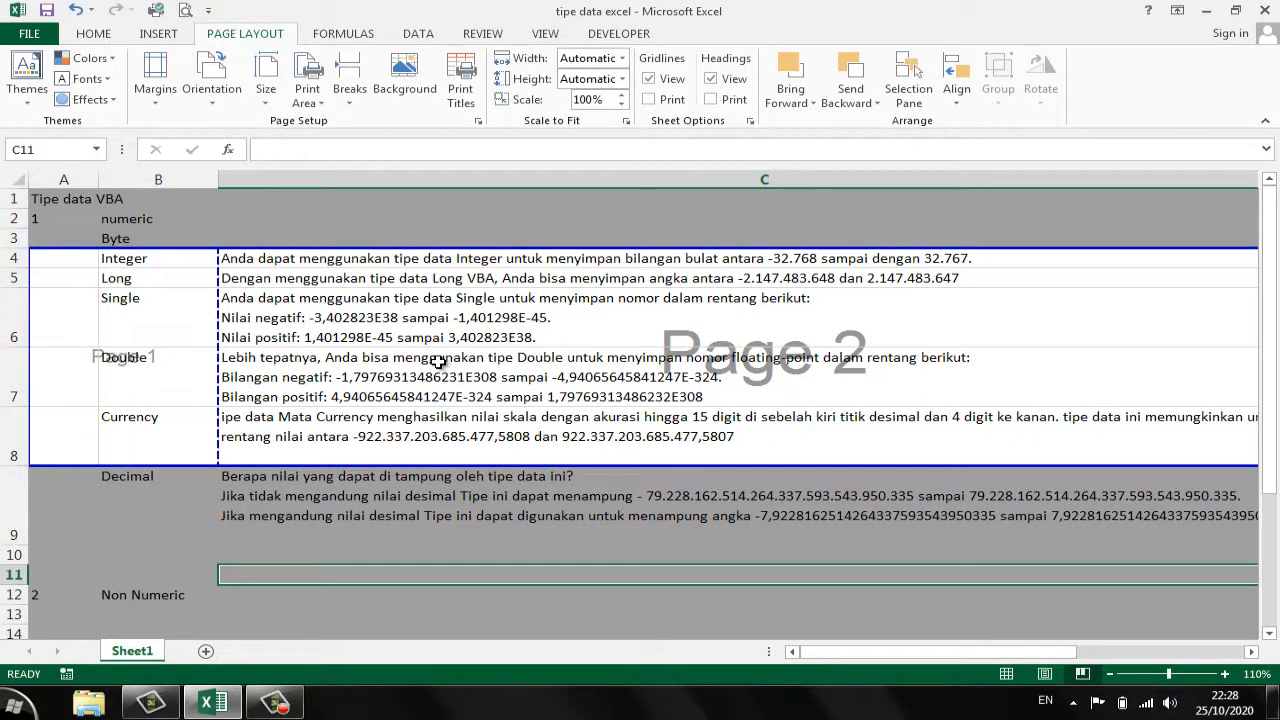
left_click(438, 362)
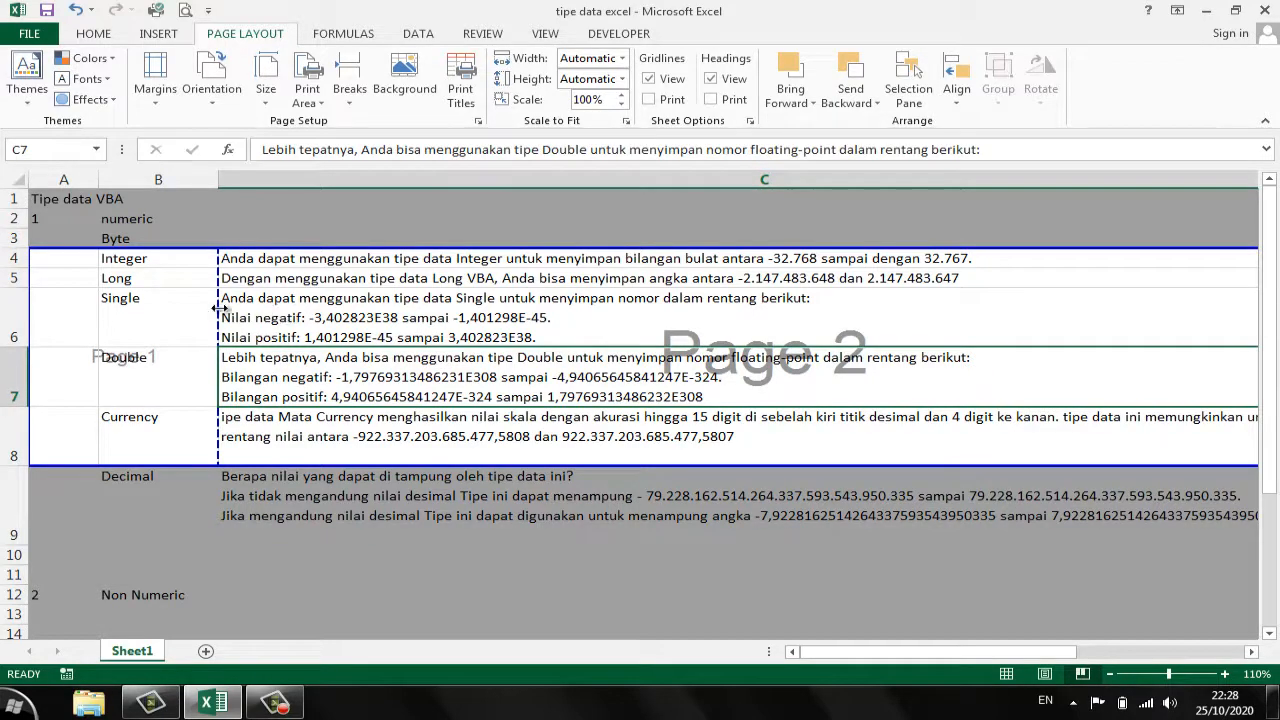
left_click(180, 305)
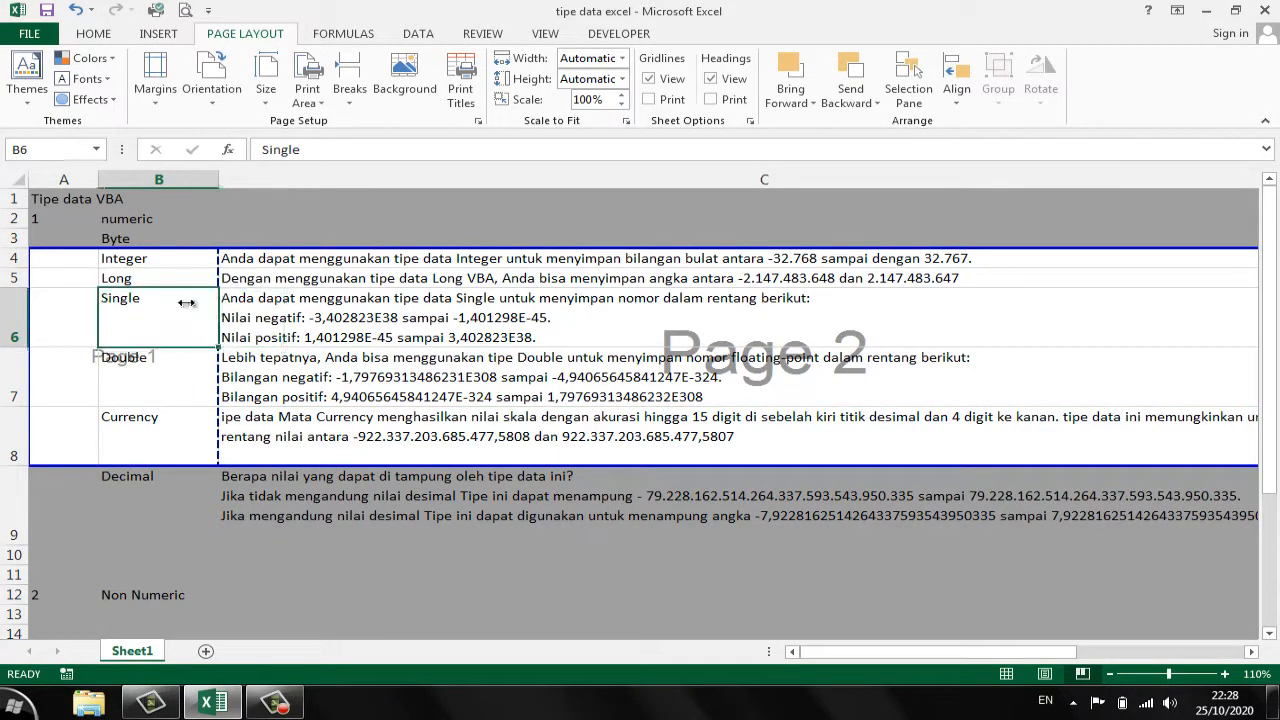
- Look through the available paper sizes and set the sheet's paper size to Legal 8 1/2 x 14 in
left_click(266, 90)
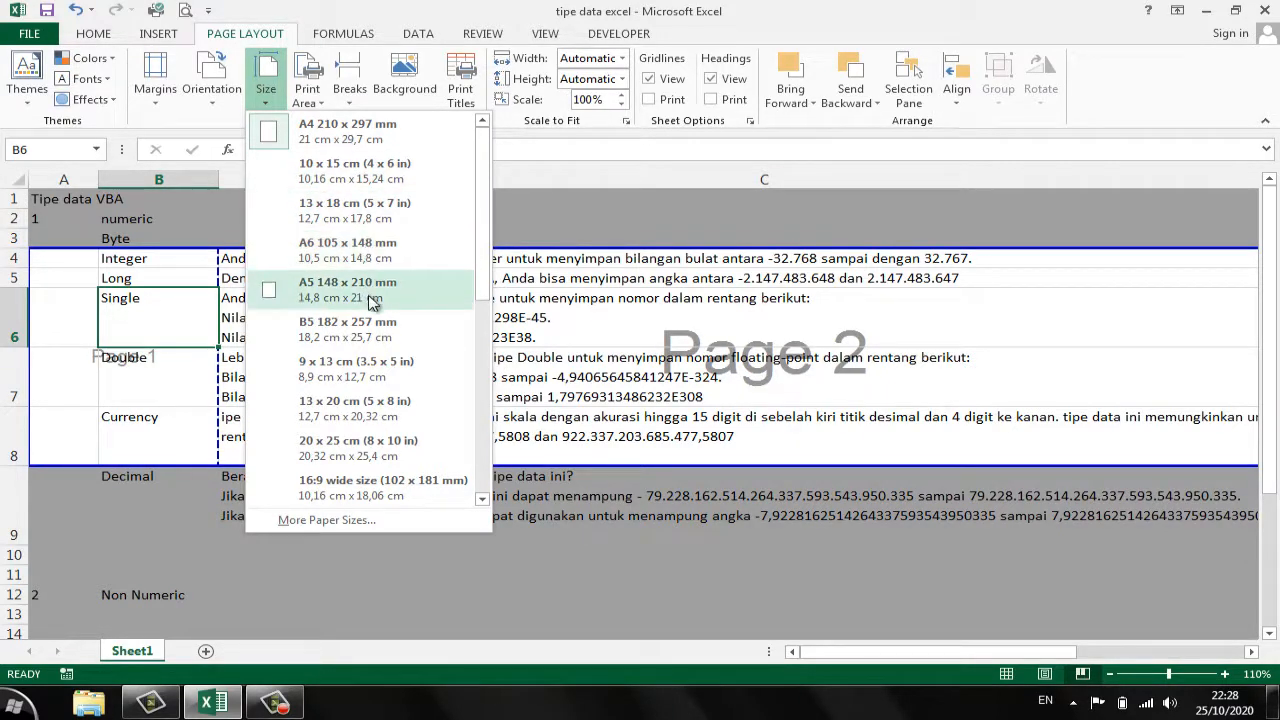
left_click_drag(484, 270, 478, 484)
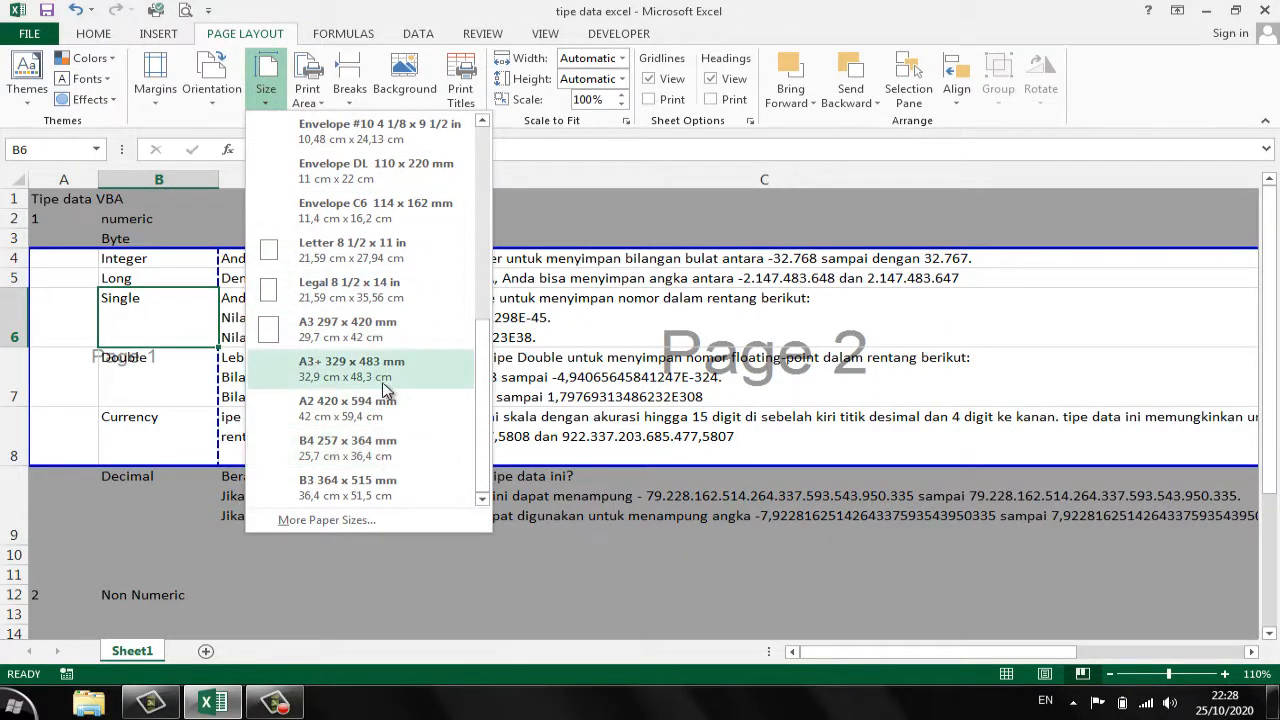
left_click_drag(488, 395, 487, 455)
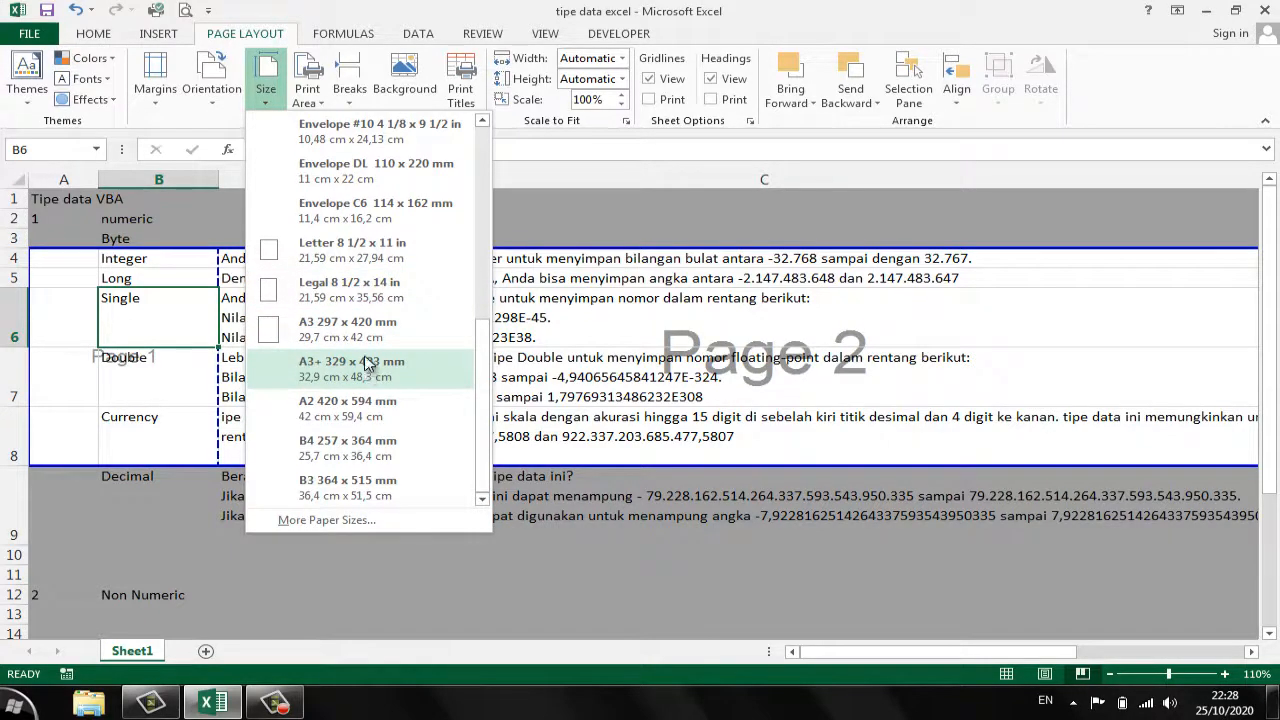
scroll(385, 300, "up", 3)
scroll(388, 312, "down", 3)
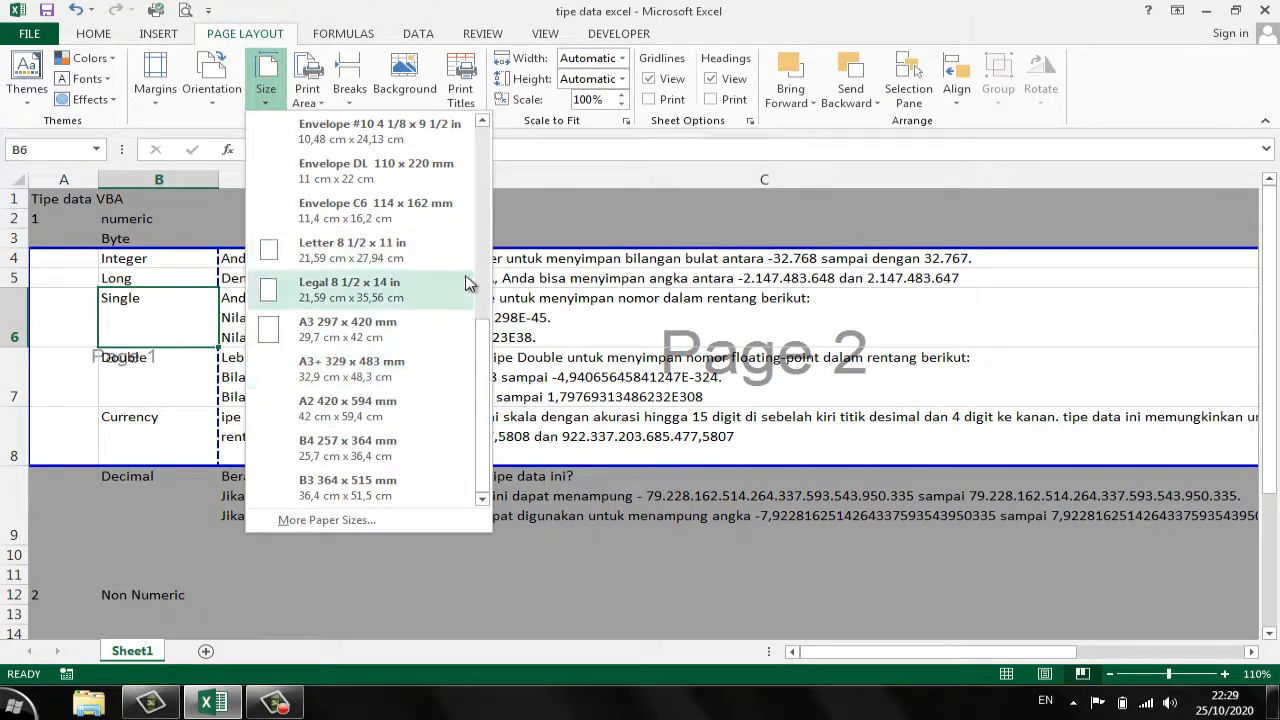
left_click_drag(482, 338, 482, 378)
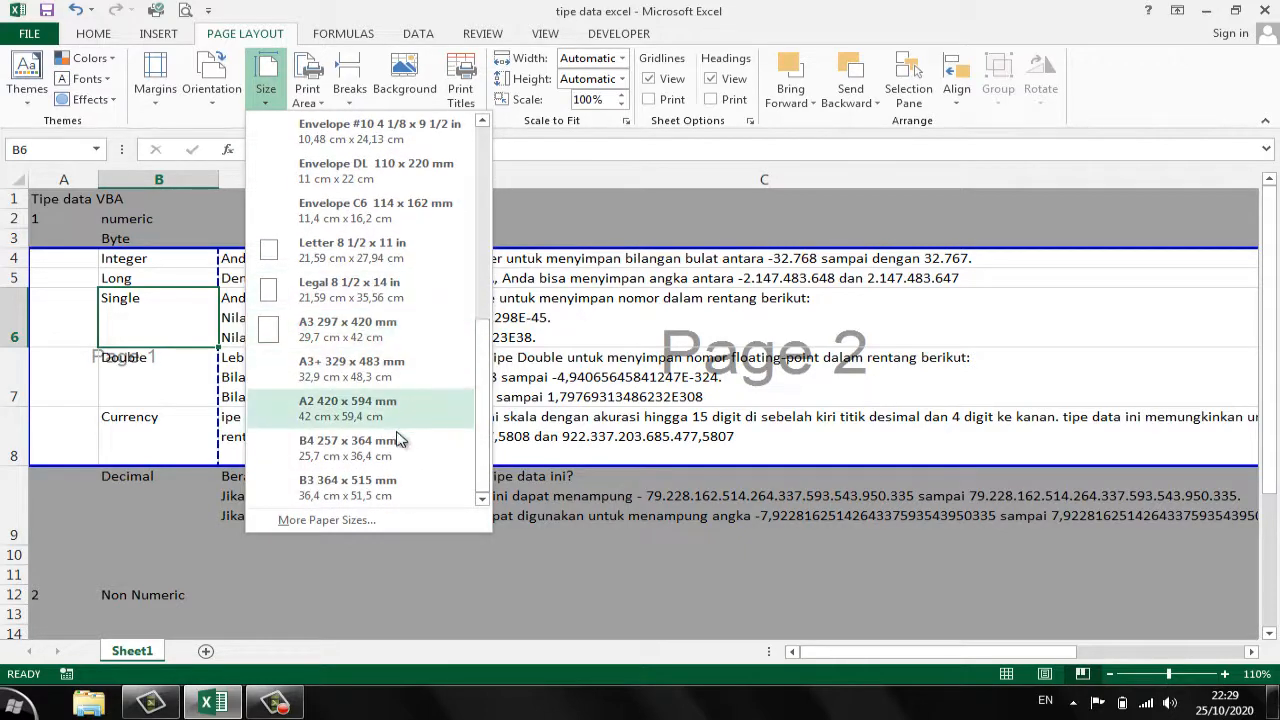
left_click(479, 163)
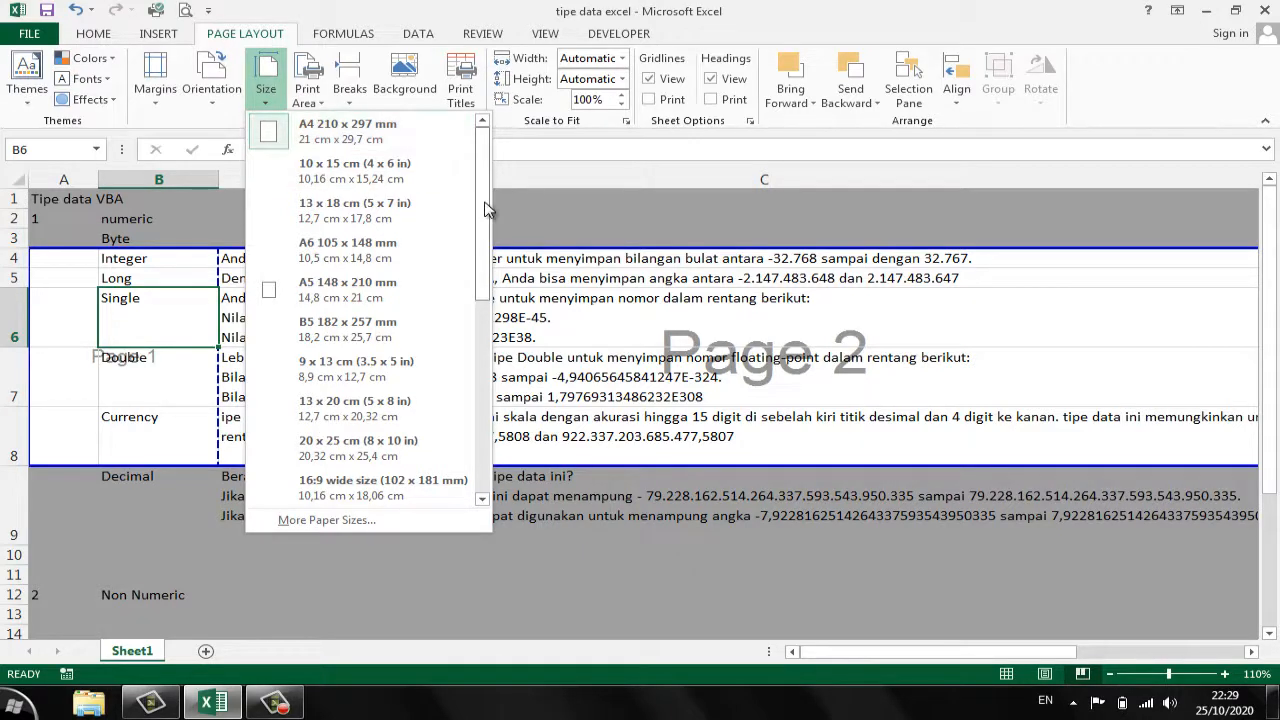
left_click_drag(487, 208, 488, 400)
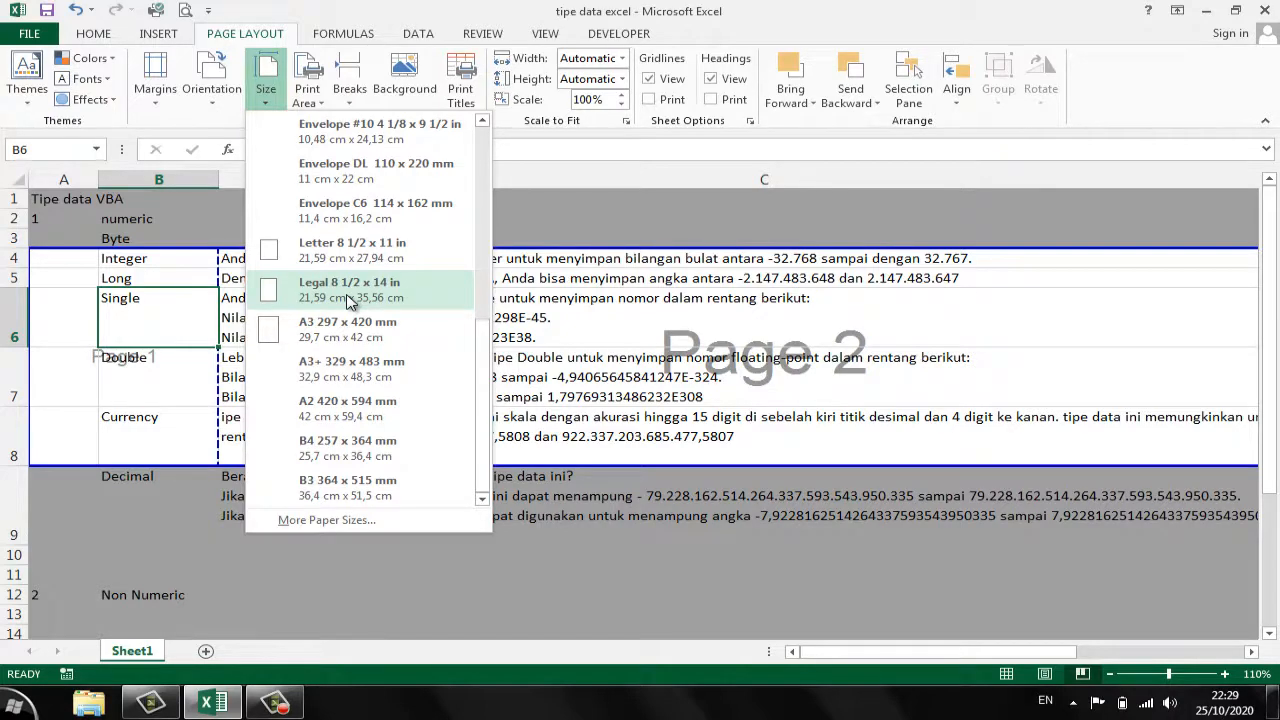
left_click(490, 350)
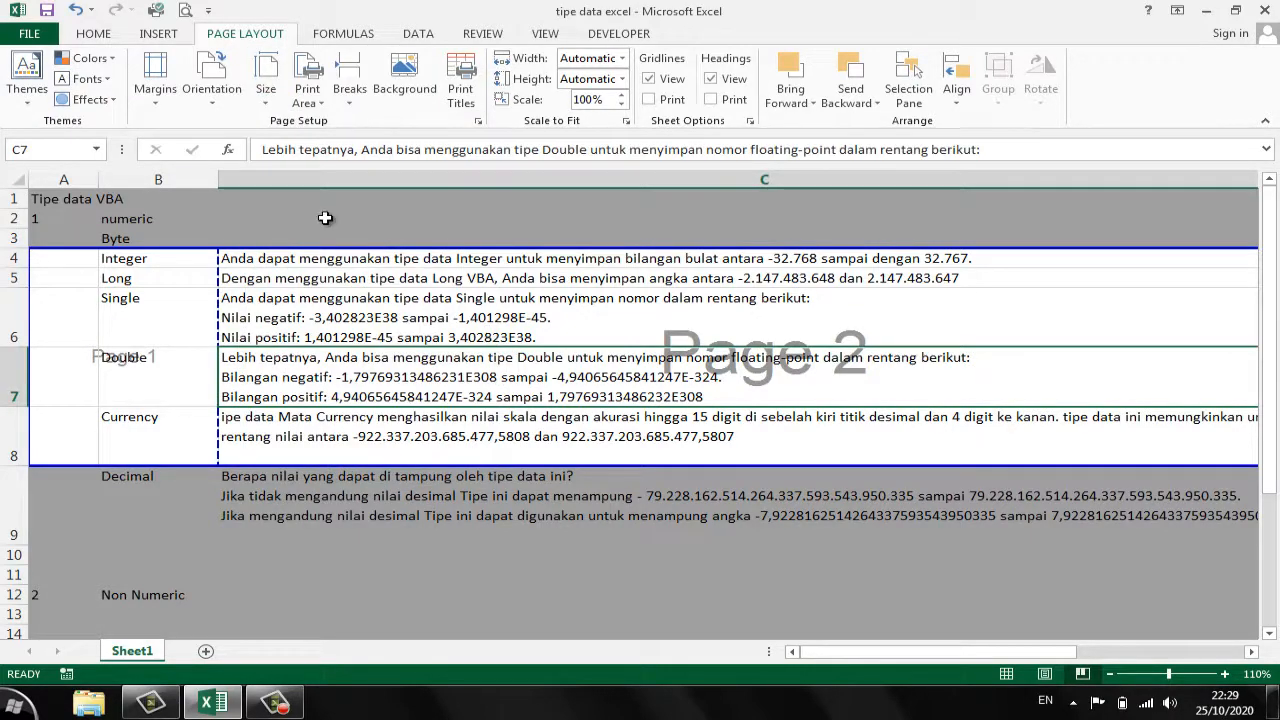
- View the custom margin settings and leave them without applying changes
left_click(163, 108)
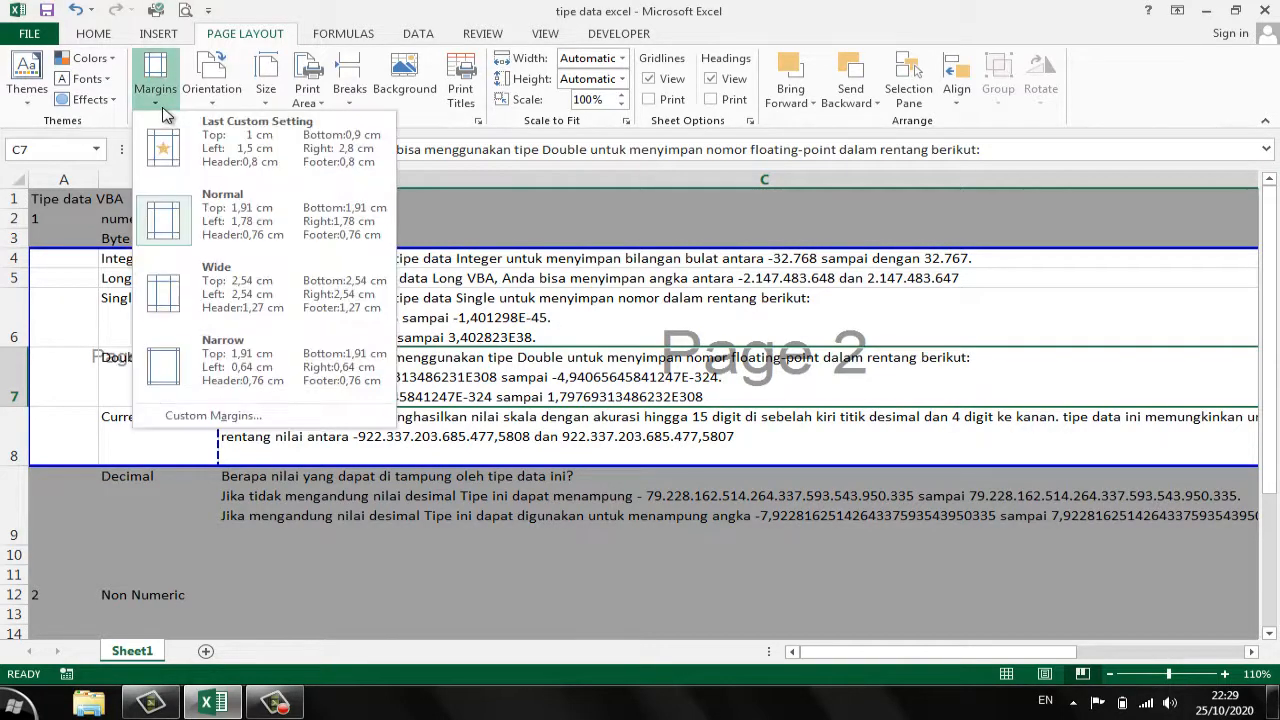
left_click(253, 425)
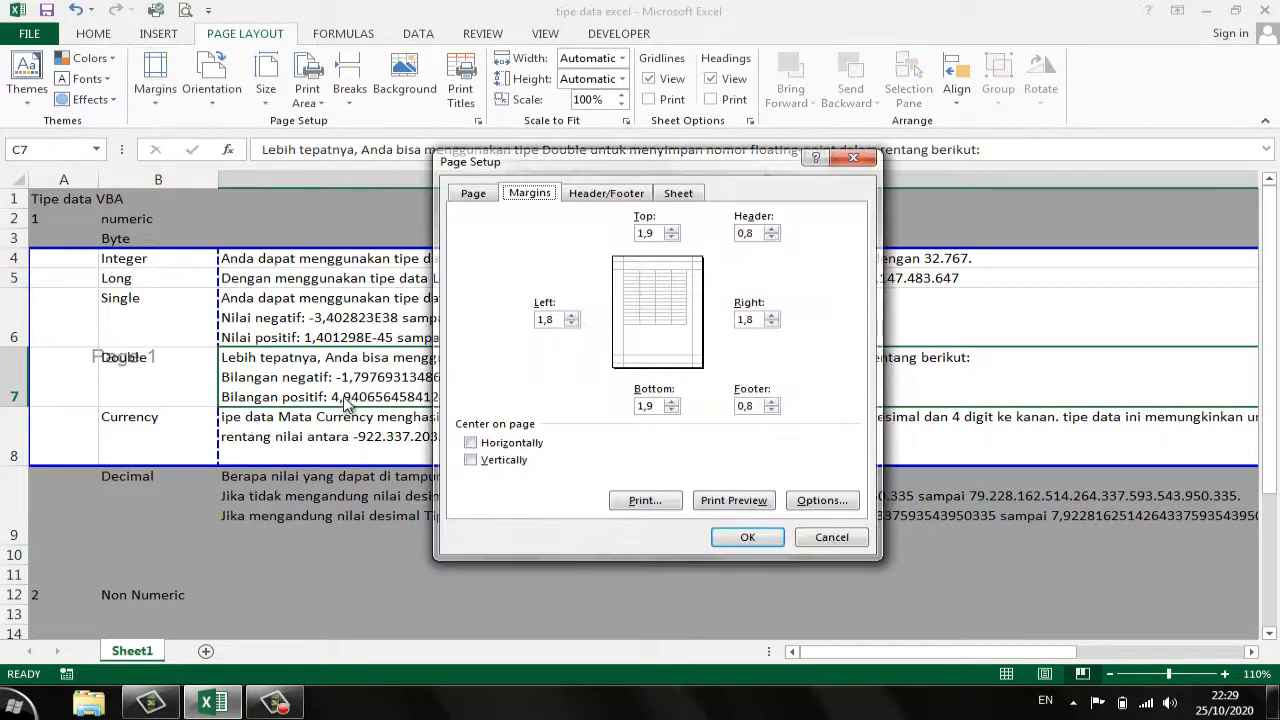
left_click(830, 538)
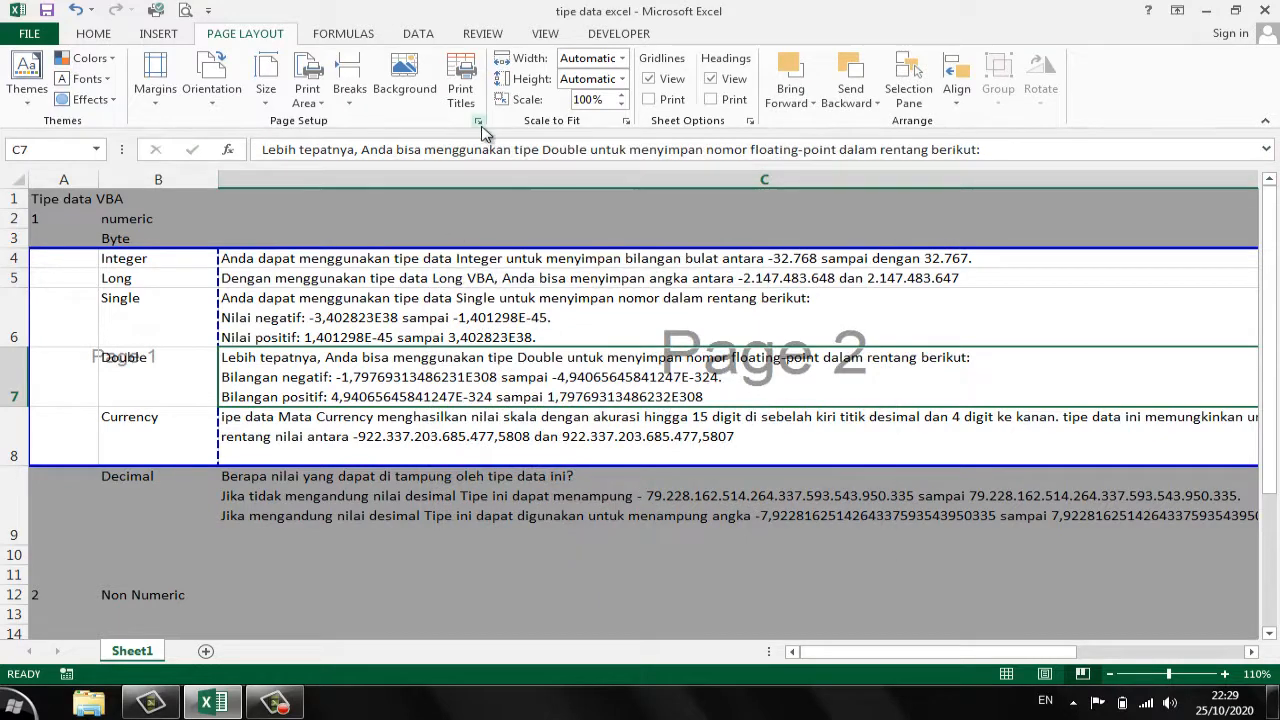
- Try Landscape orientation in the Page Setup dialog, switch back to Portrait and cancel the dialog
left_click(479, 122)
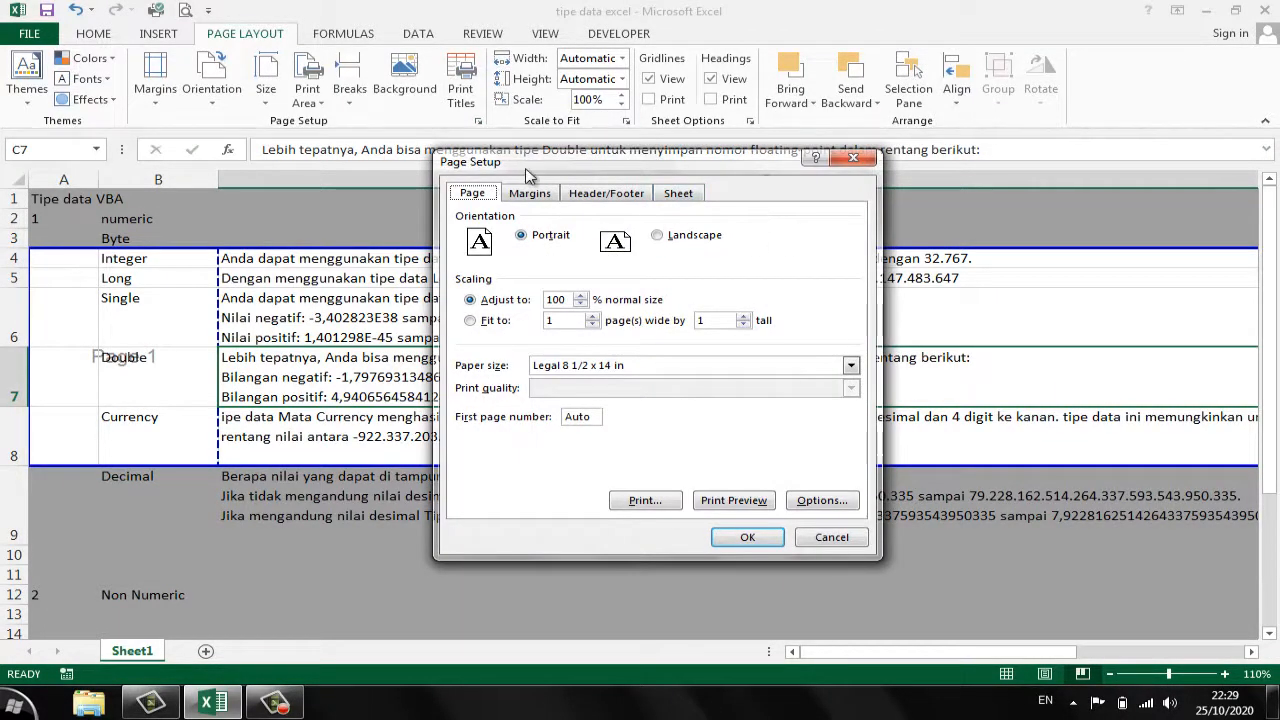
left_click_drag(527, 172, 477, 219)
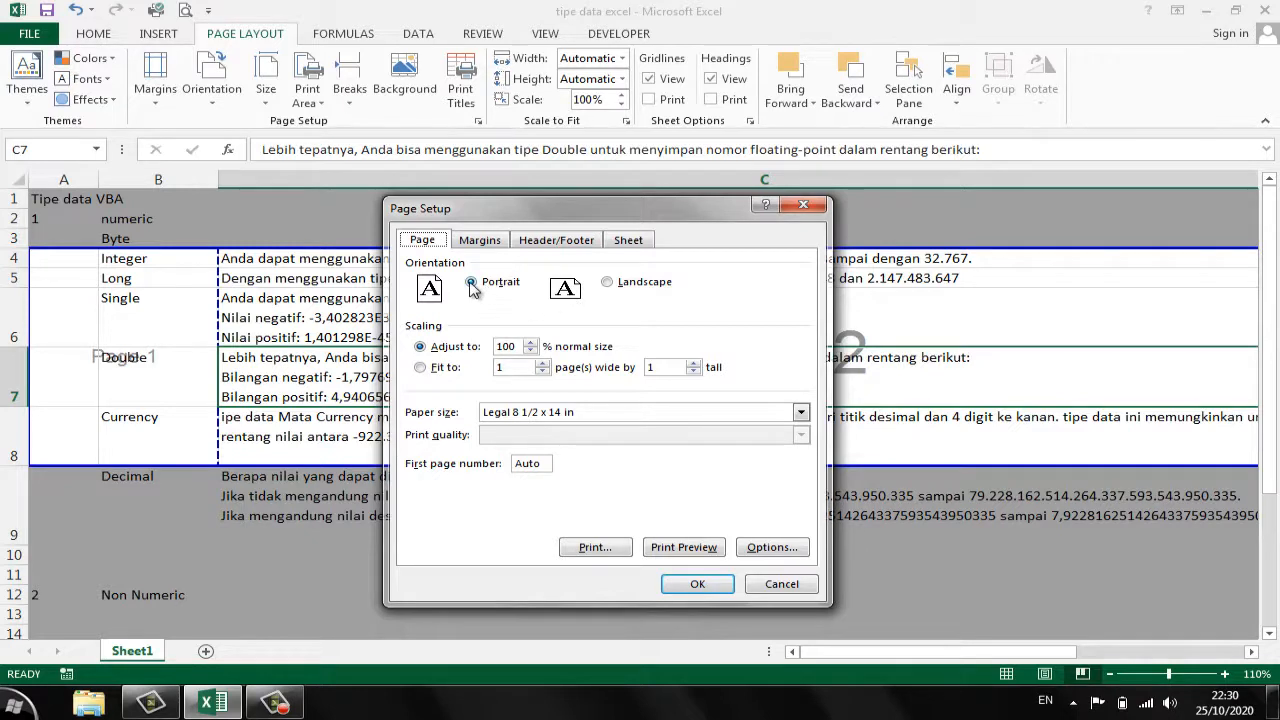
left_click(605, 284)
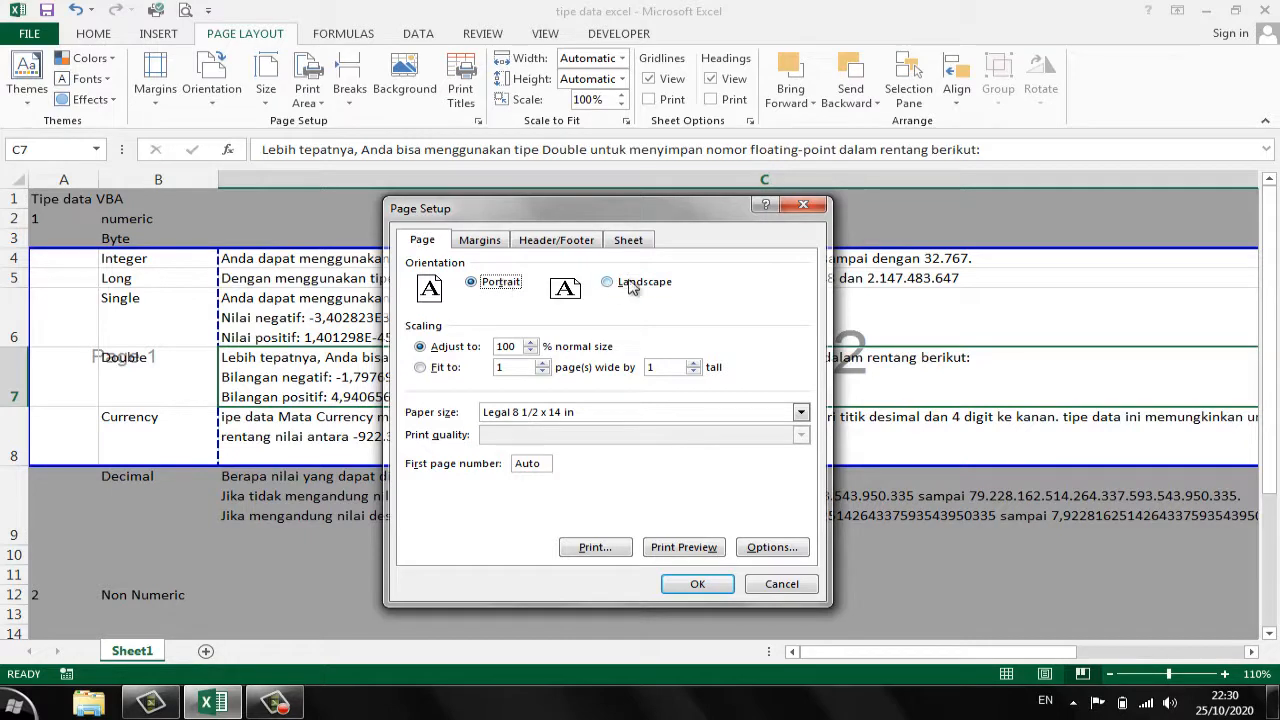
left_click(632, 284)
left_click(500, 285)
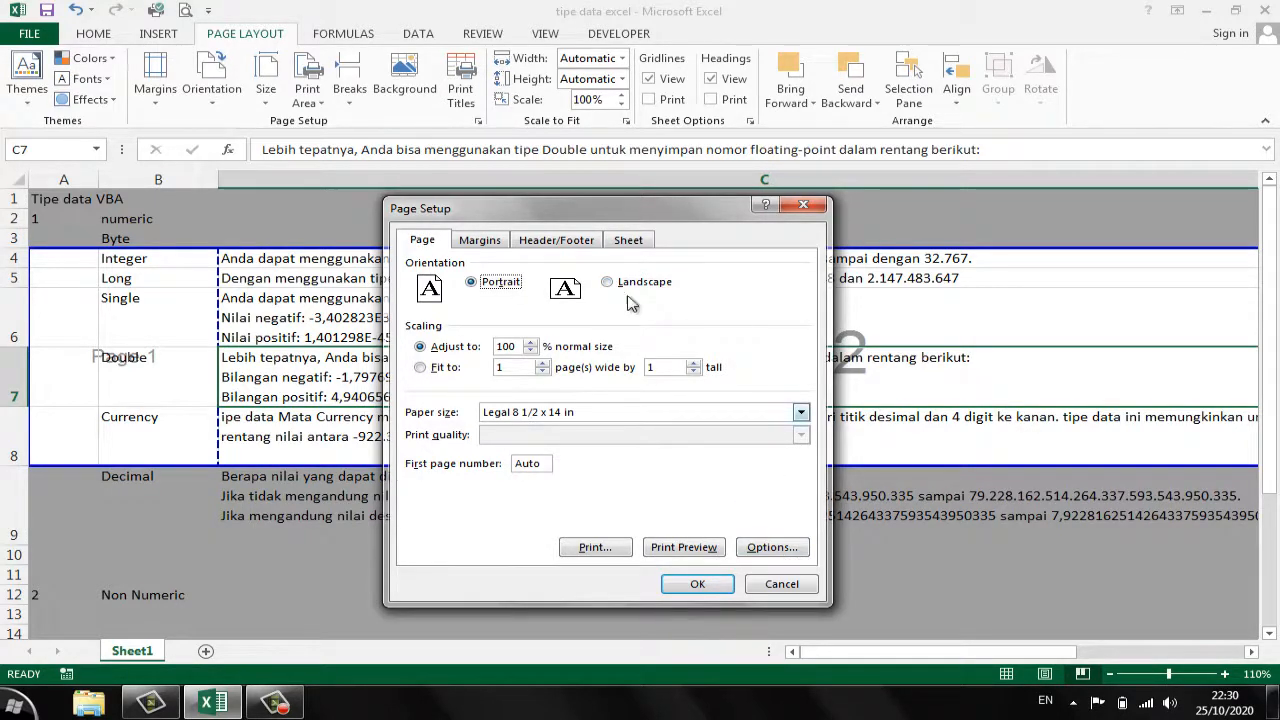
left_click(785, 586)
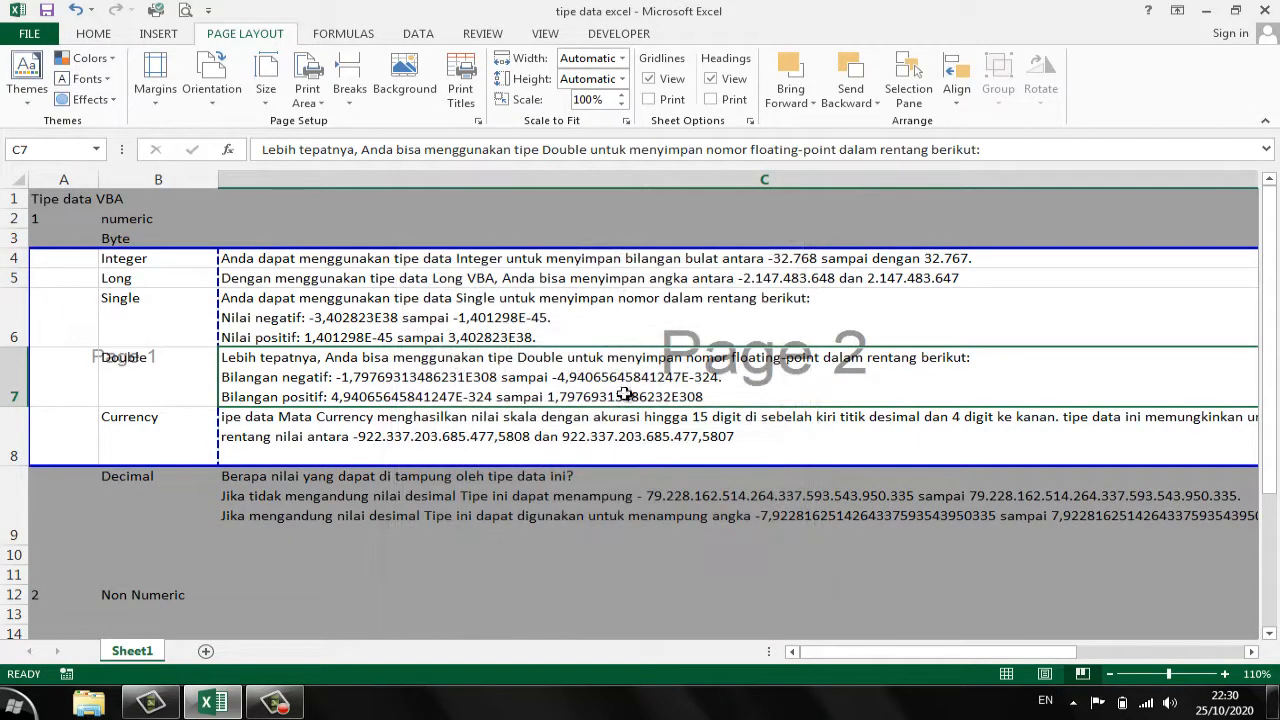
left_click(540, 438)
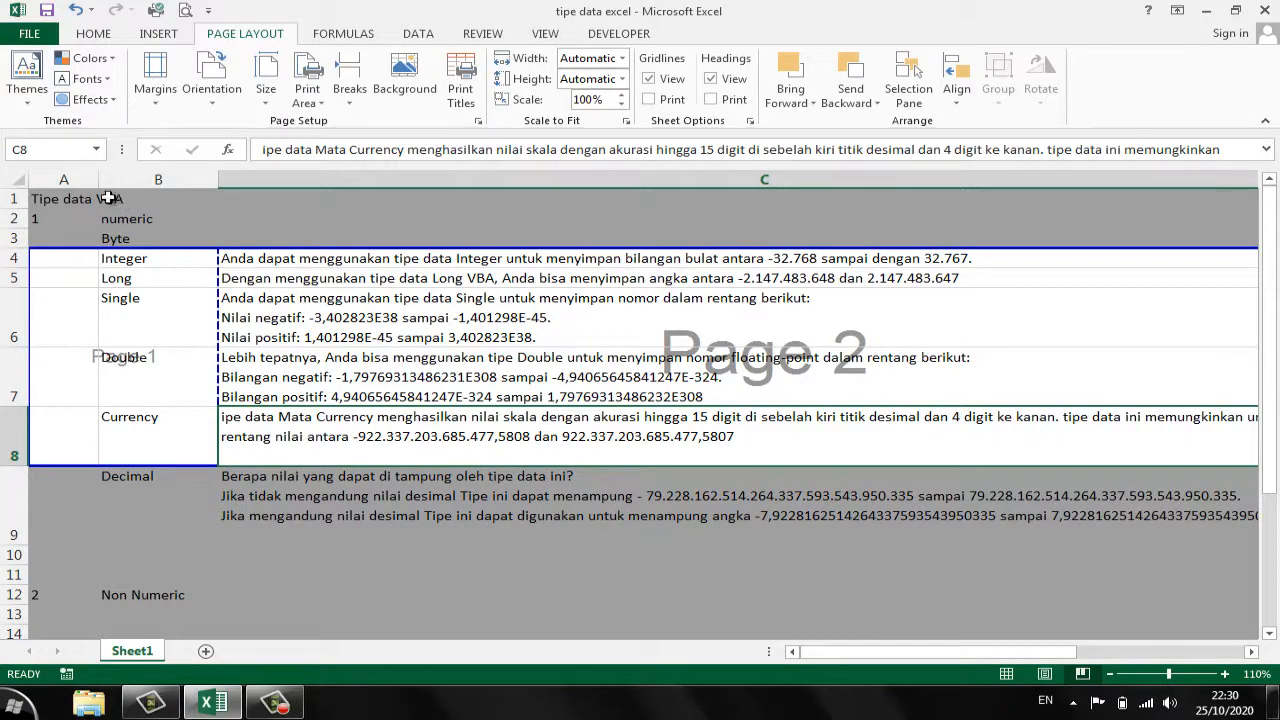
- Set the print area to A1:C13 so it covers everything from the title row through row 13
left_click_drag(54, 198, 104, 212)
left_click_drag(316, 263, 797, 260)
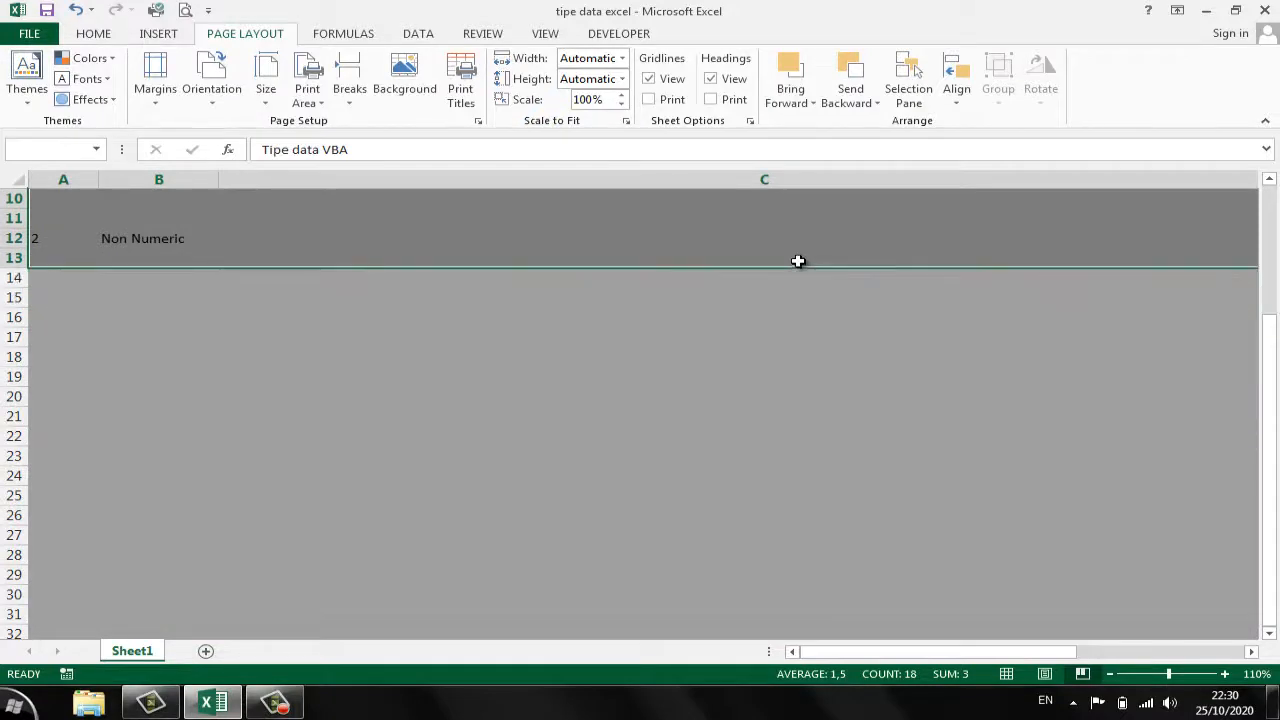
scroll(540, 425, "up", 3)
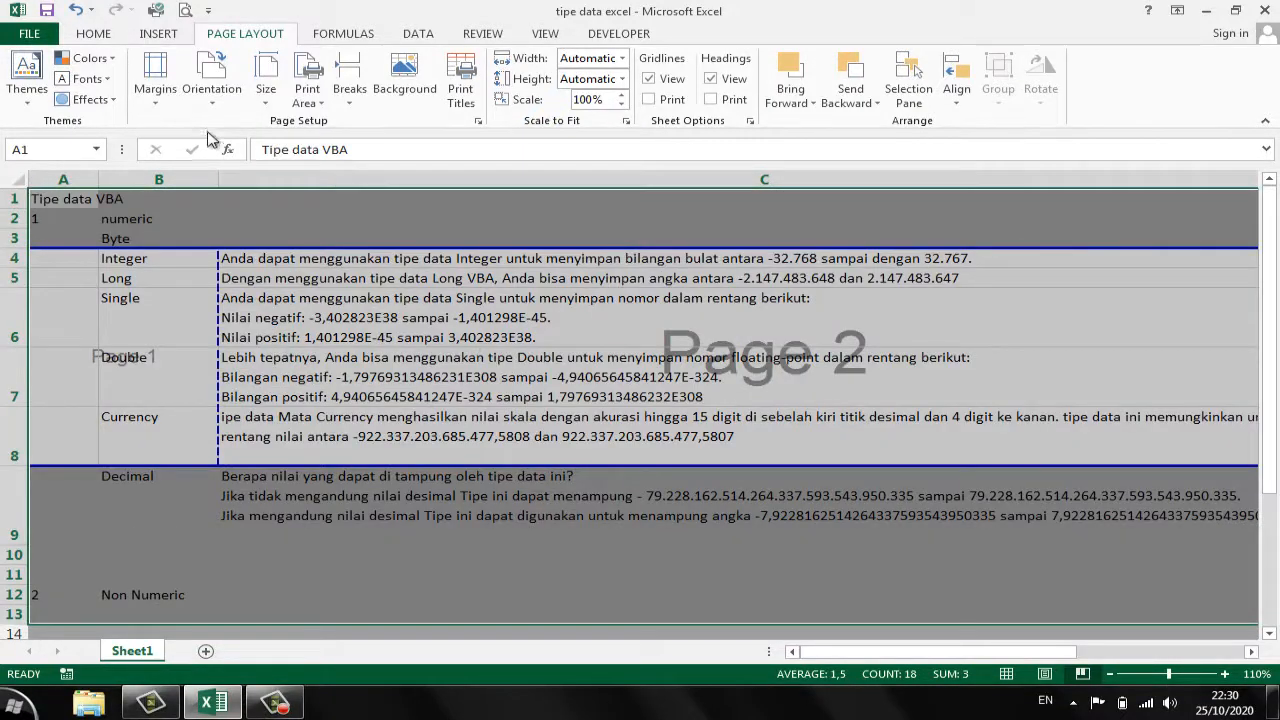
left_click(307, 95)
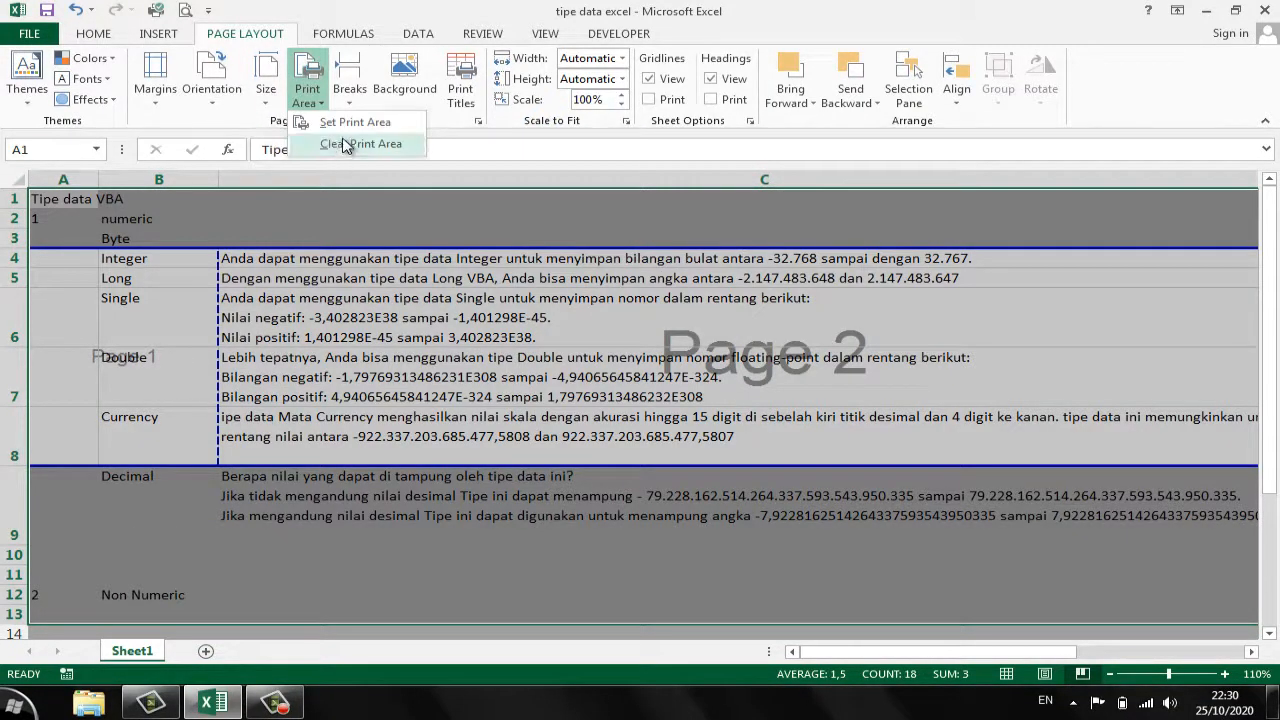
left_click(345, 122)
left_click(308, 98)
left_click(320, 124)
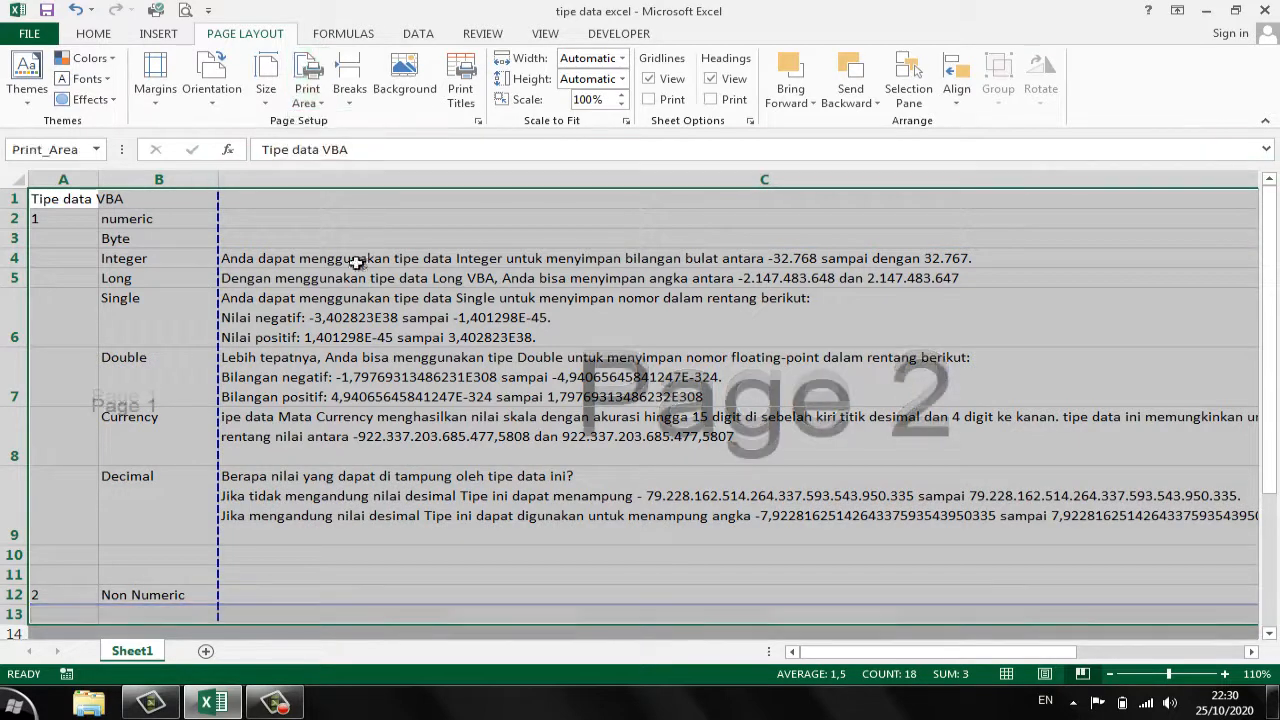
left_click(470, 392)
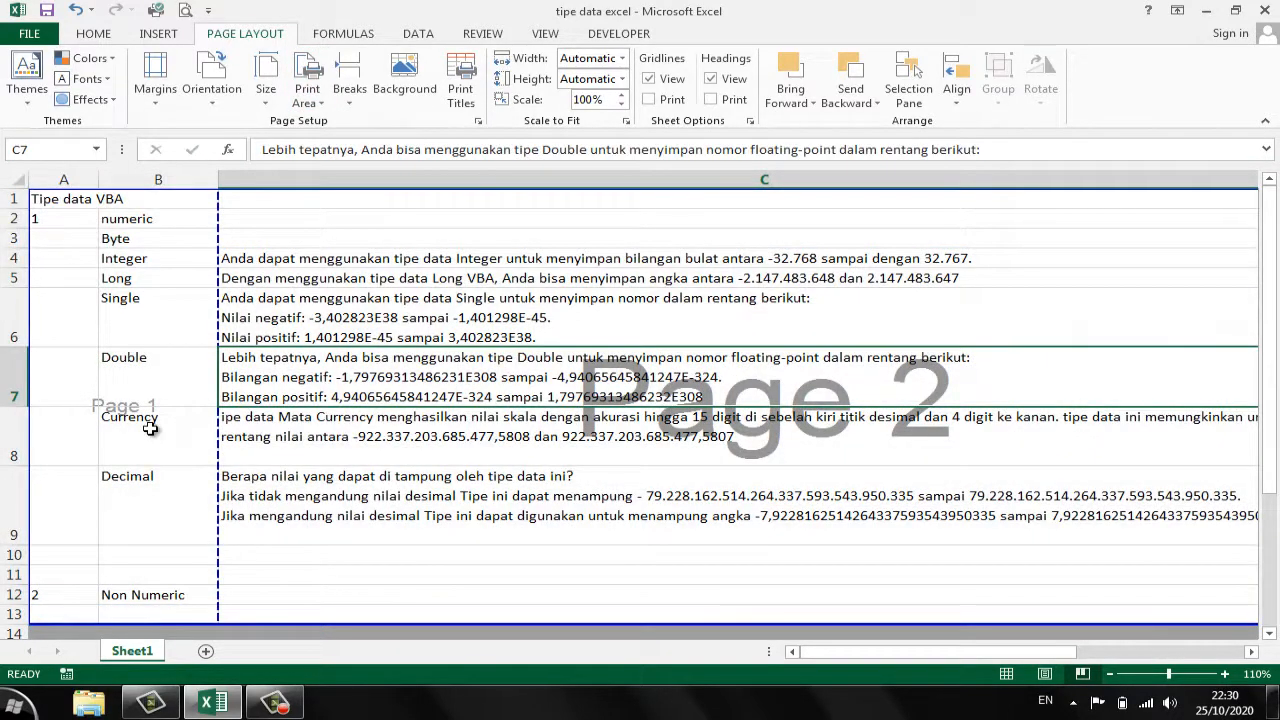
left_click(114, 402)
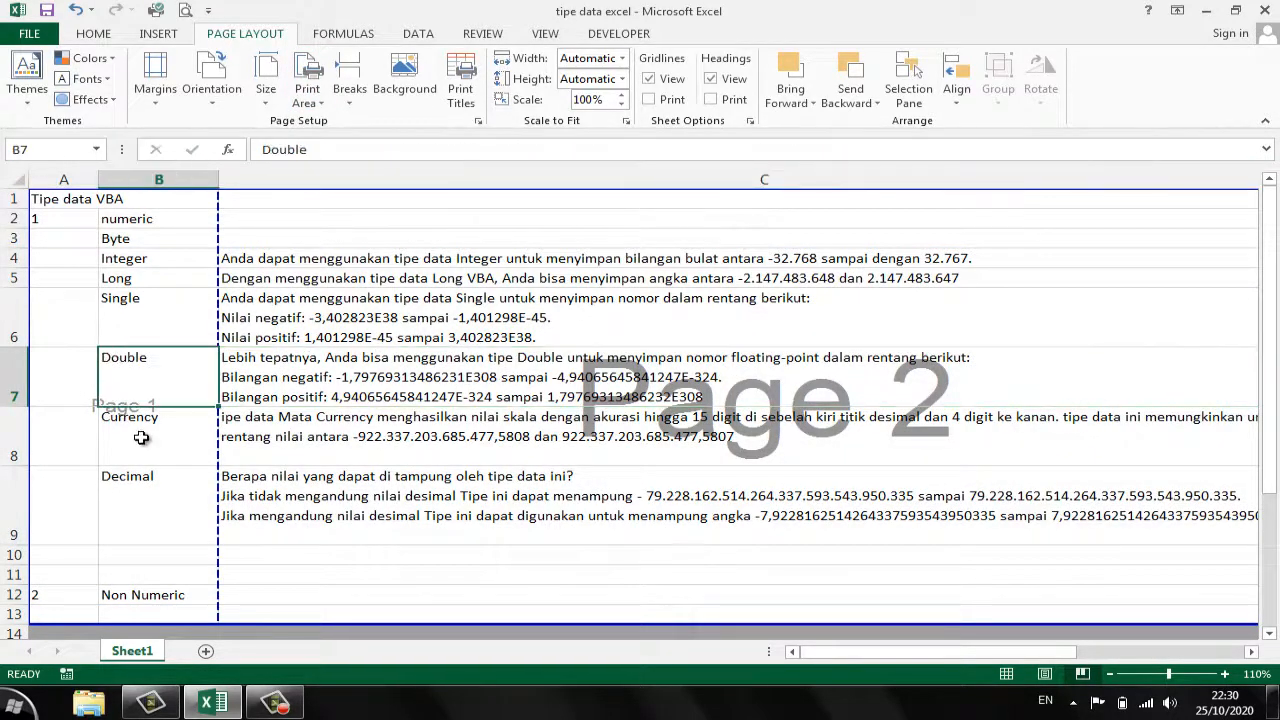
left_click(145, 434)
left_click(676, 437)
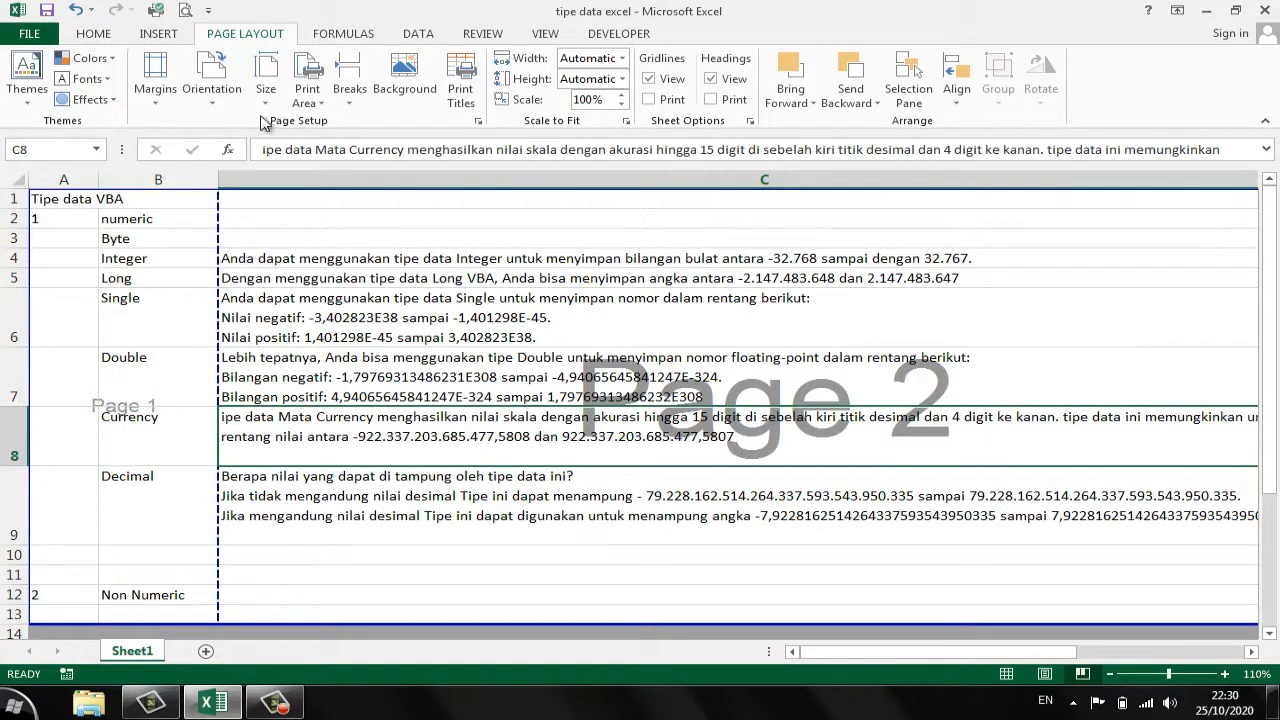
- Check both pages of the sheet in print preview, then return to the worksheet
left_click(184, 10)
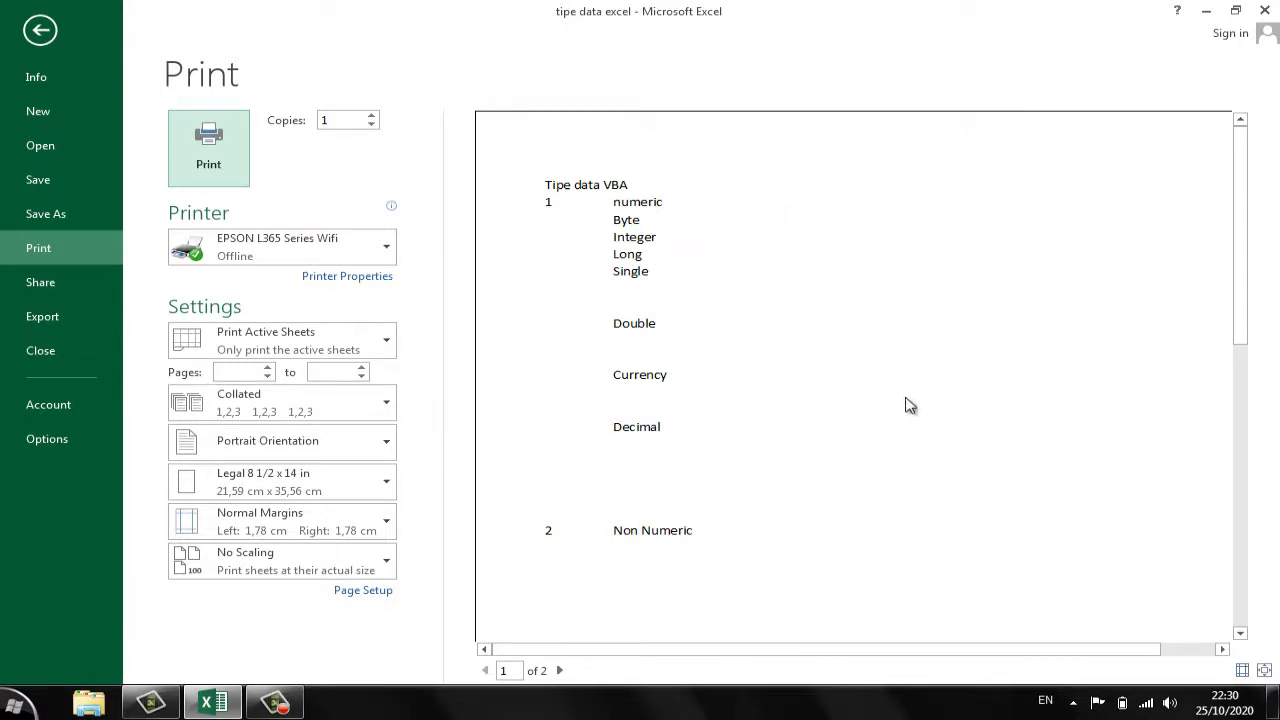
left_click(559, 671)
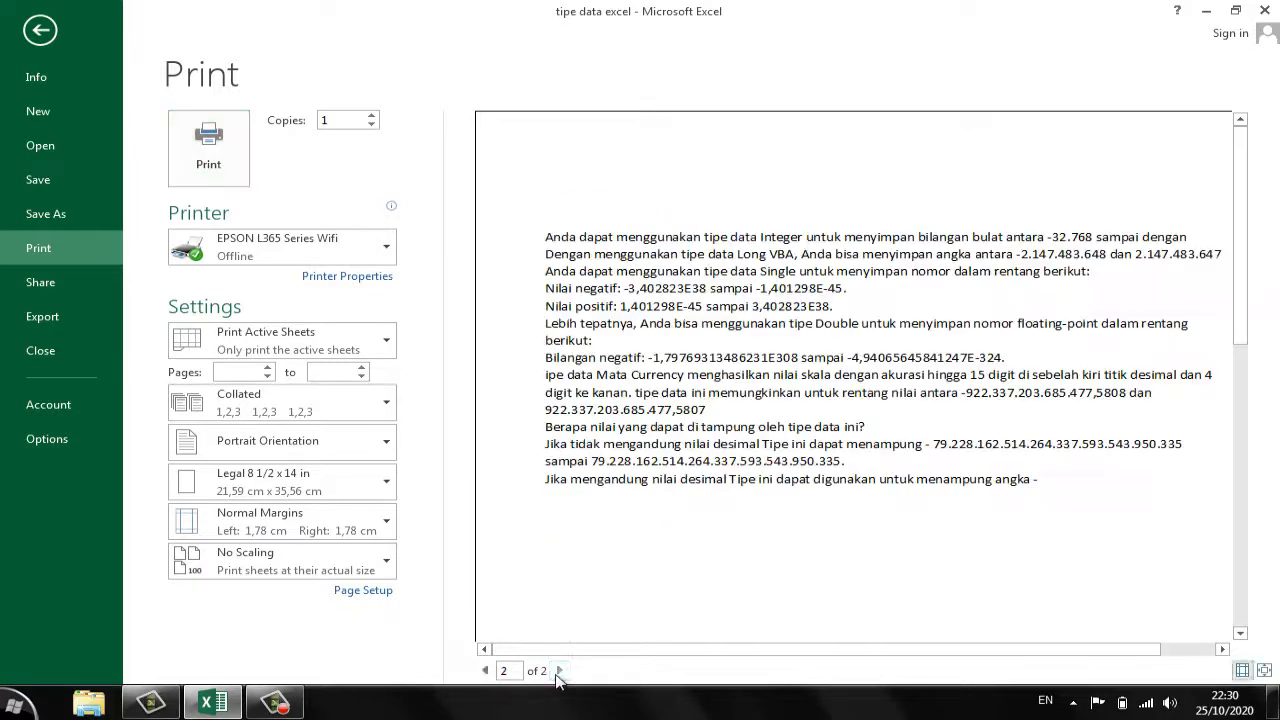
left_click(45, 31)
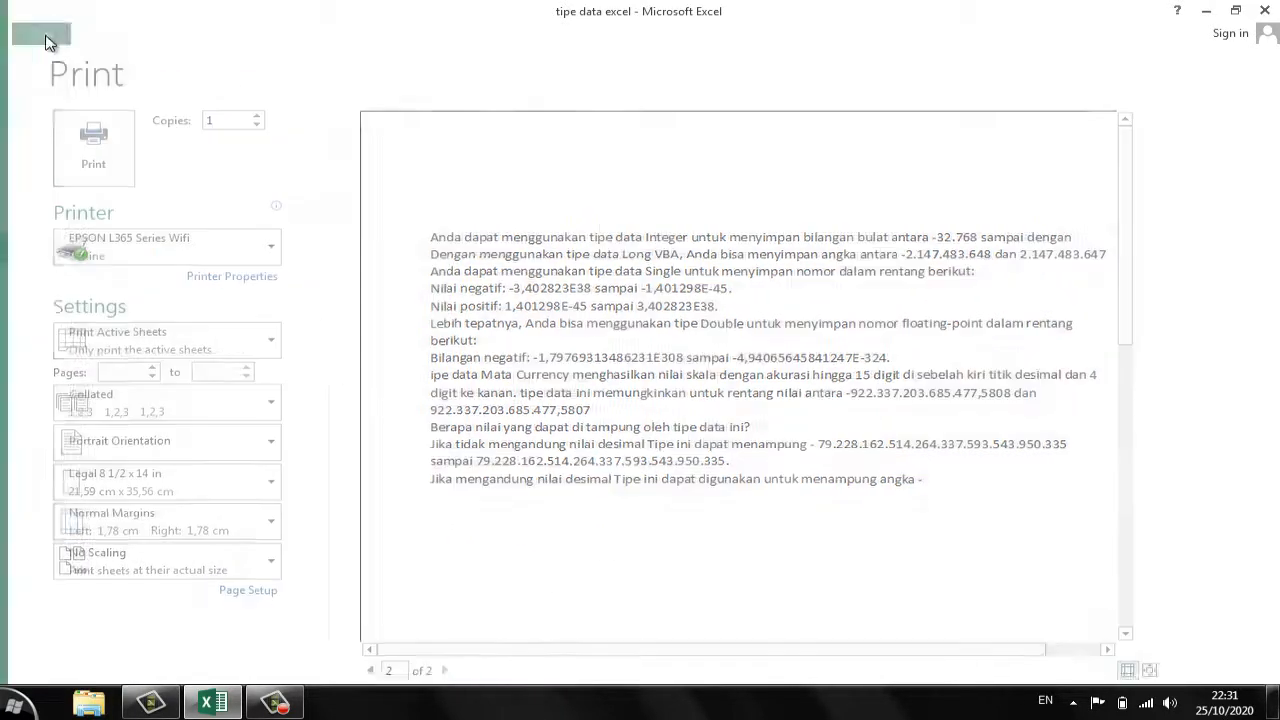
left_click(400, 313)
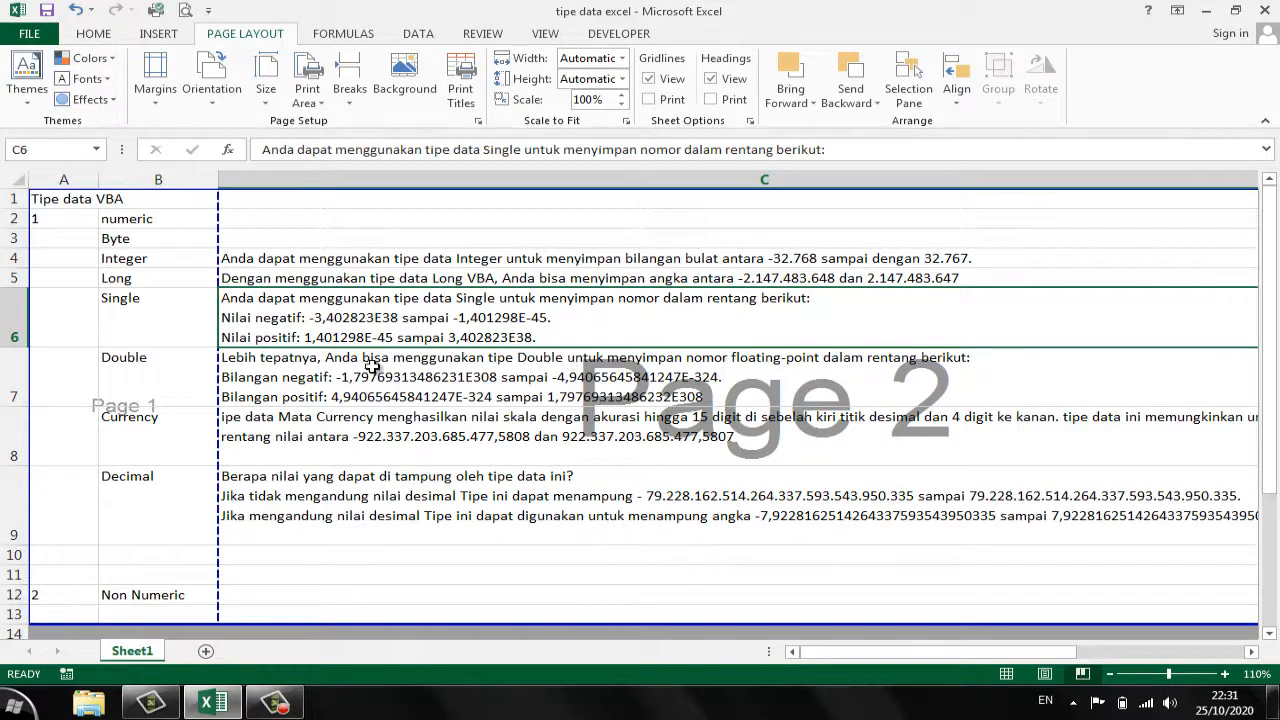
left_click_drag(60, 203, 650, 606)
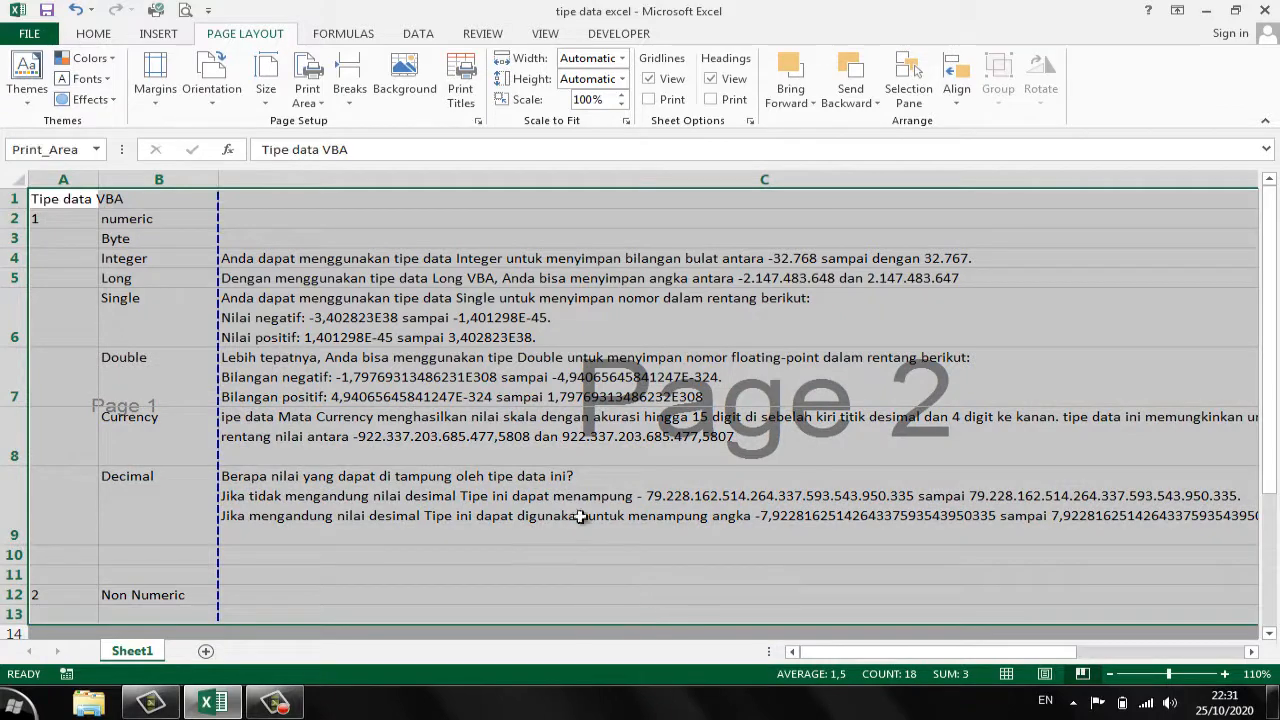
left_click(487, 330)
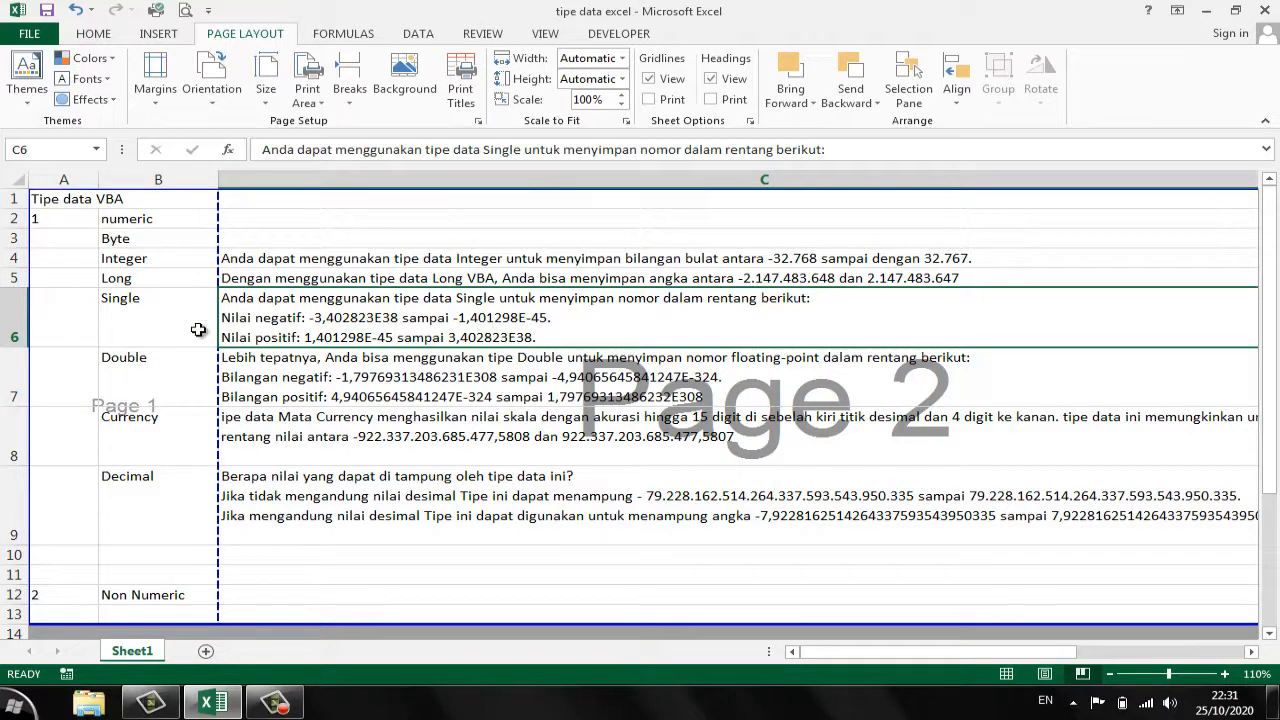
- Choose Landscape orientation and Legal 8 1/2 x 14 in paper in the Page Setup dialog
left_click(478, 121)
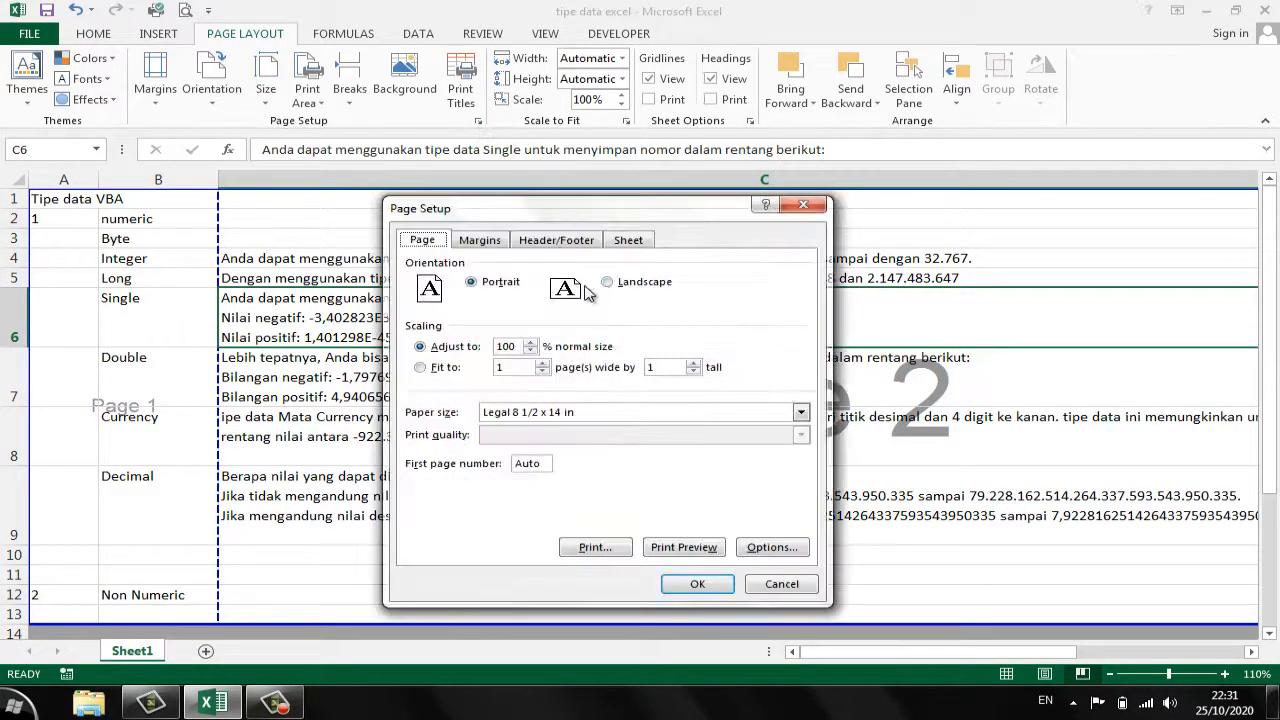
left_click(622, 285)
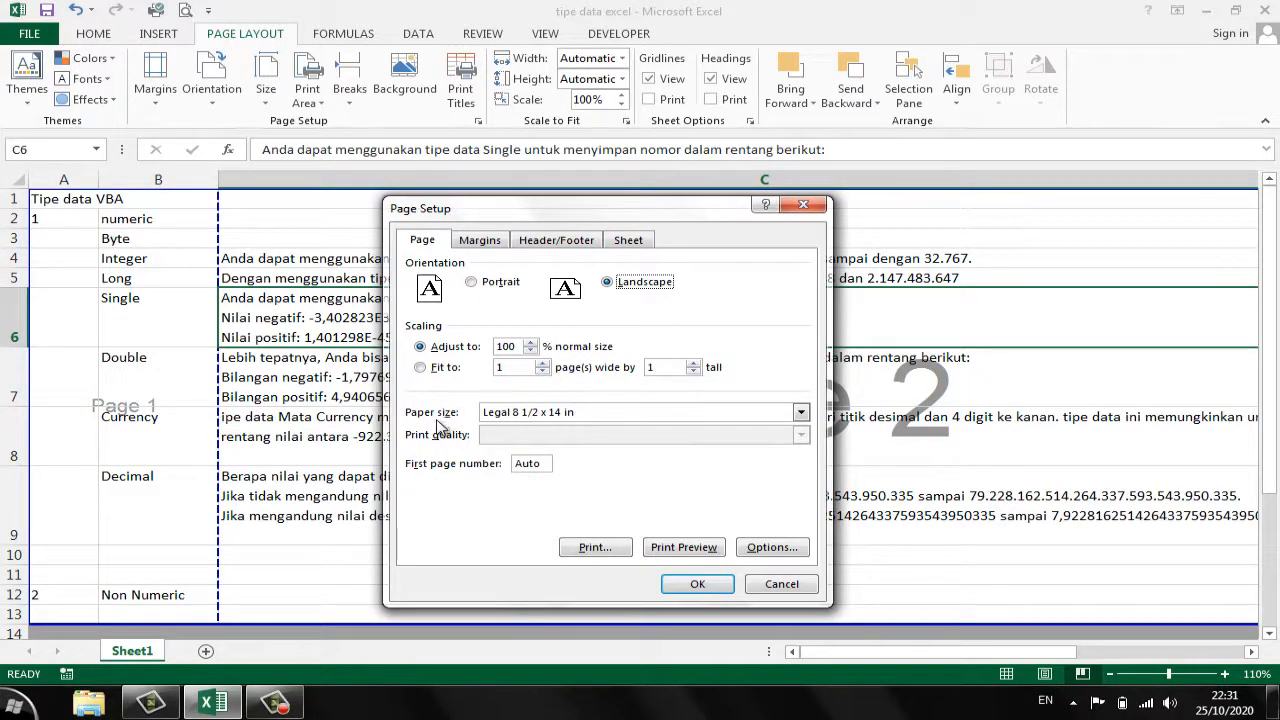
left_click(544, 417)
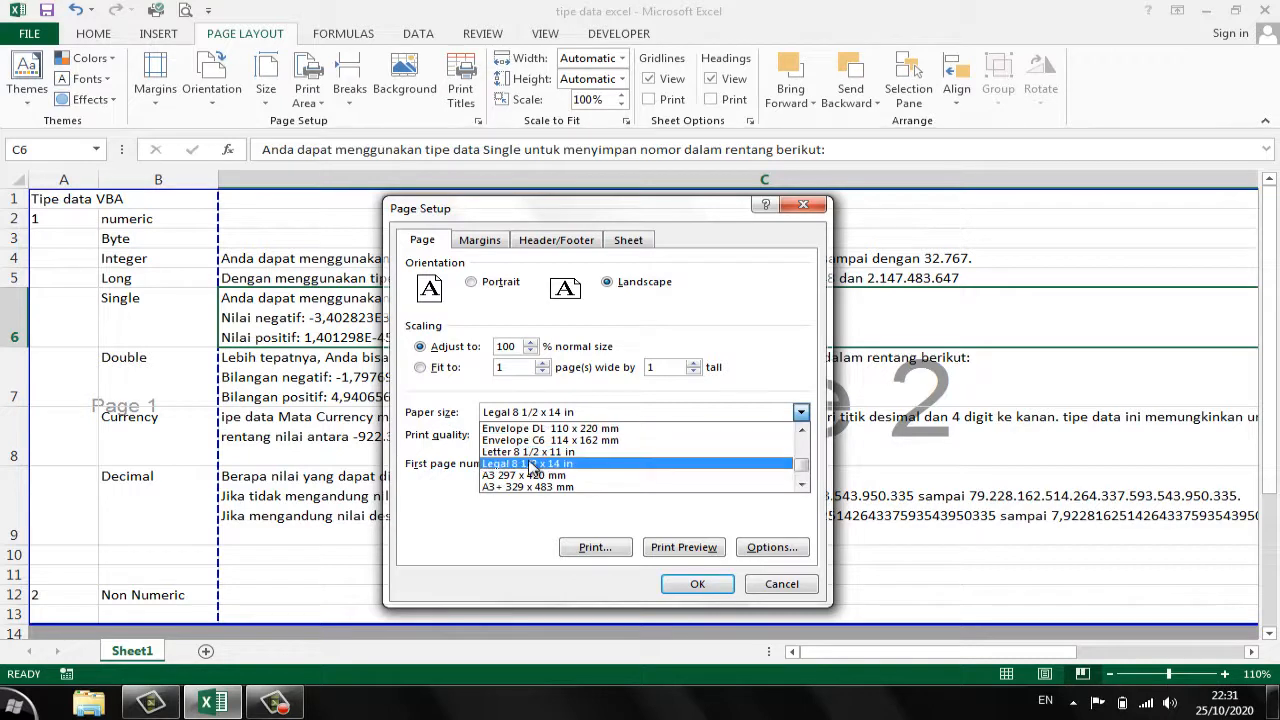
left_click(531, 465)
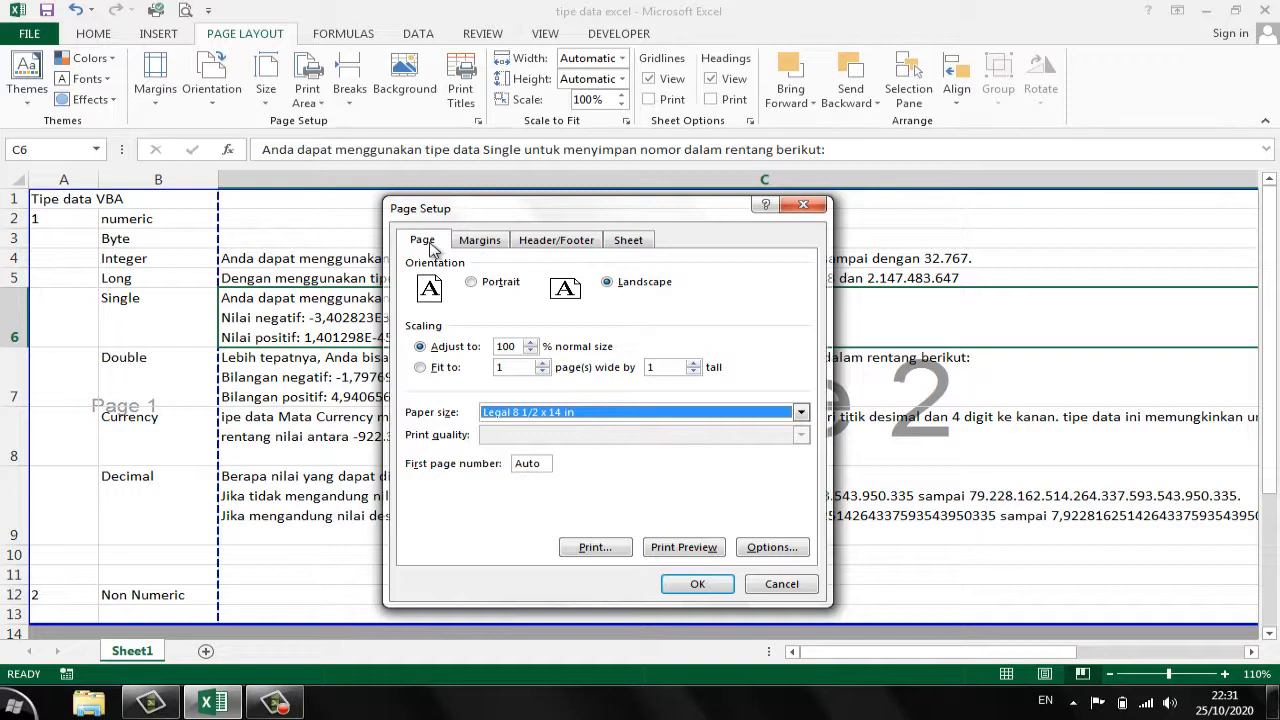
- Set both the right and left page margins to 3 and apply the page setup
left_click(489, 247)
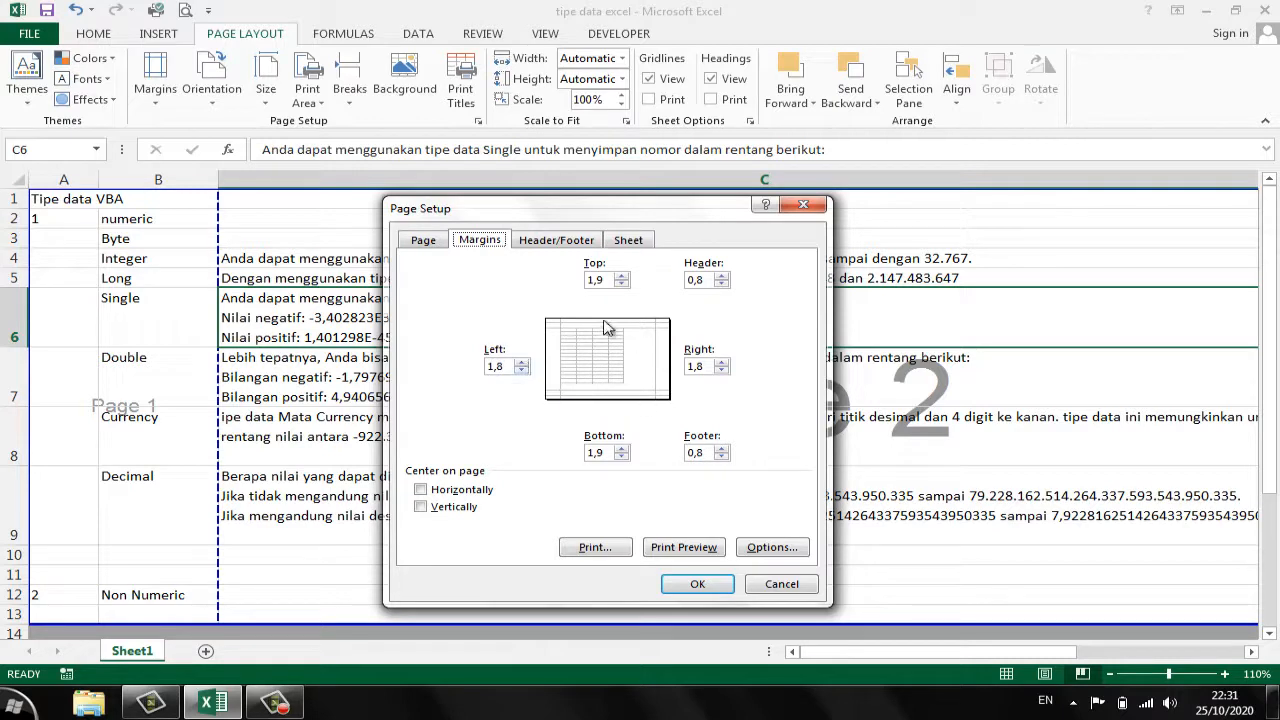
left_click(707, 366)
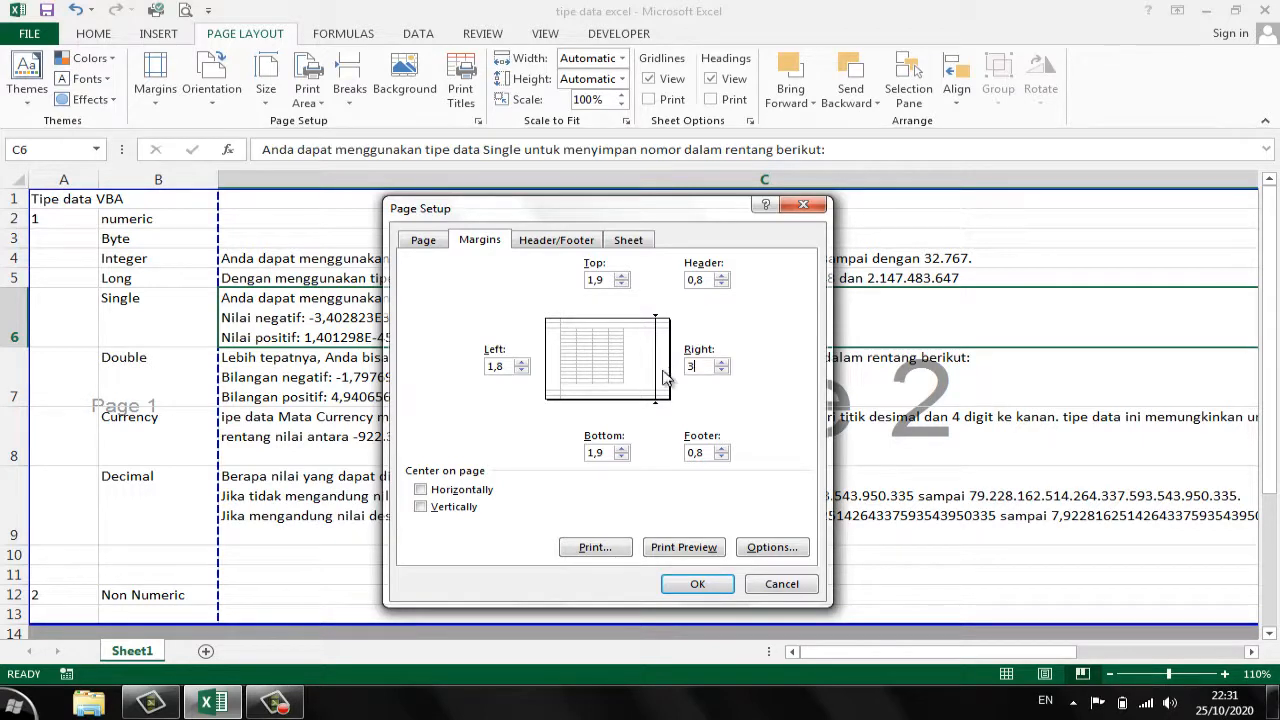
left_click(717, 370)
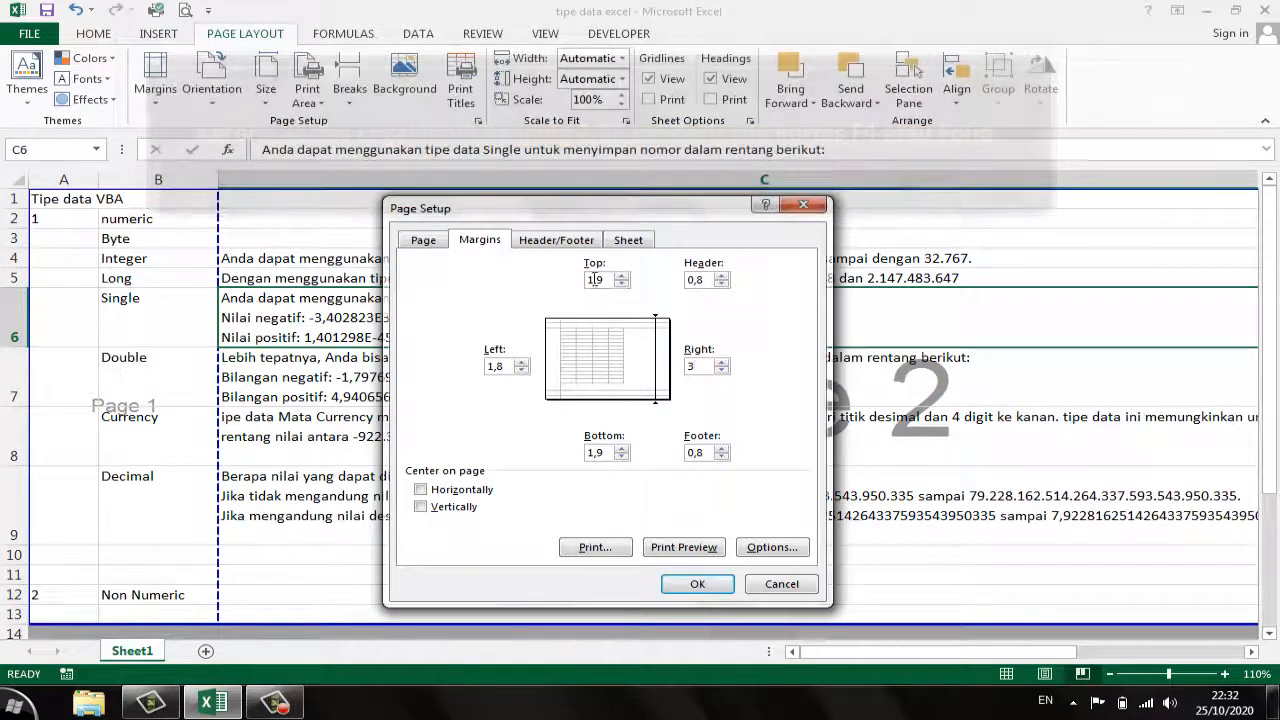
left_click(495, 366)
left_click(597, 452)
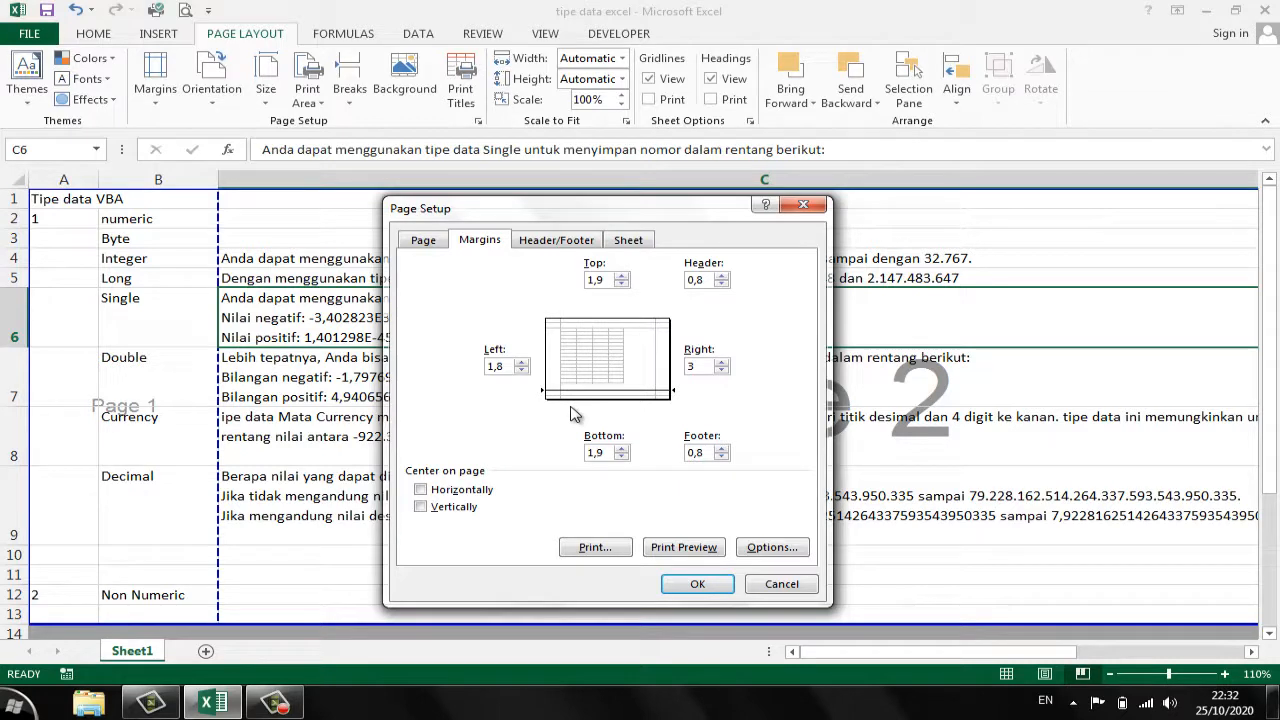
left_click(520, 363)
left_click(423, 241)
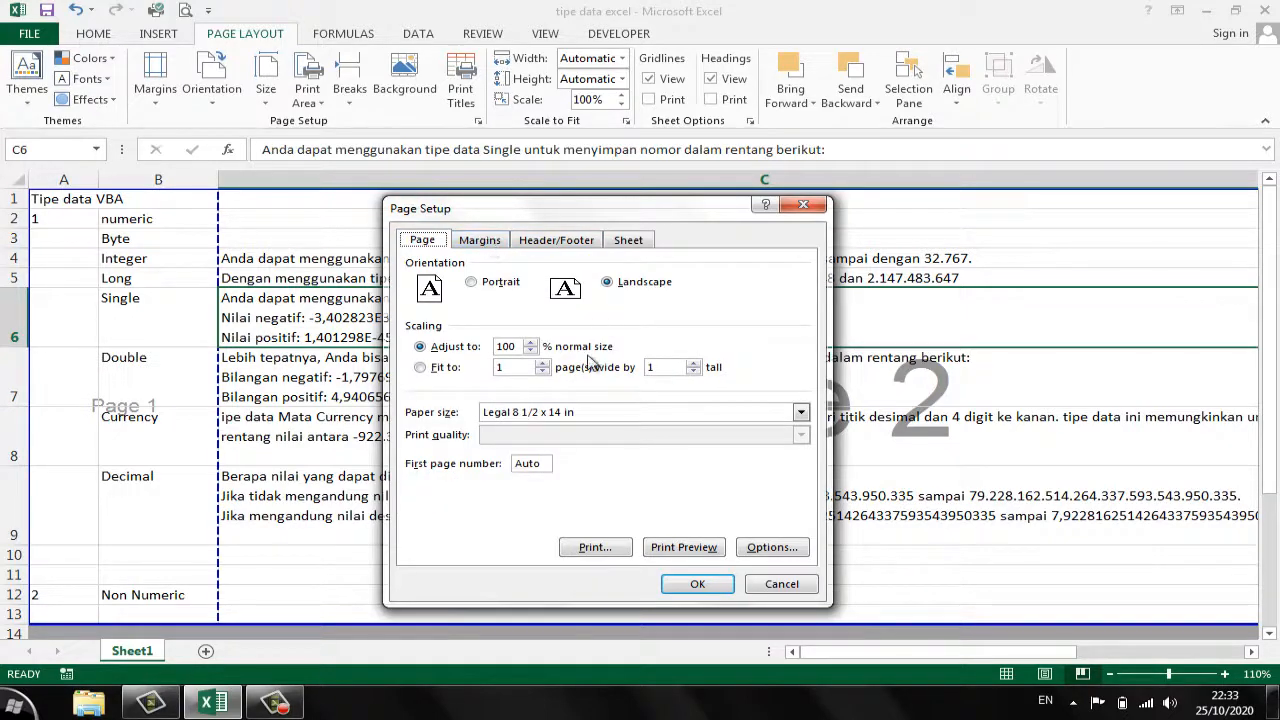
left_click(697, 585)
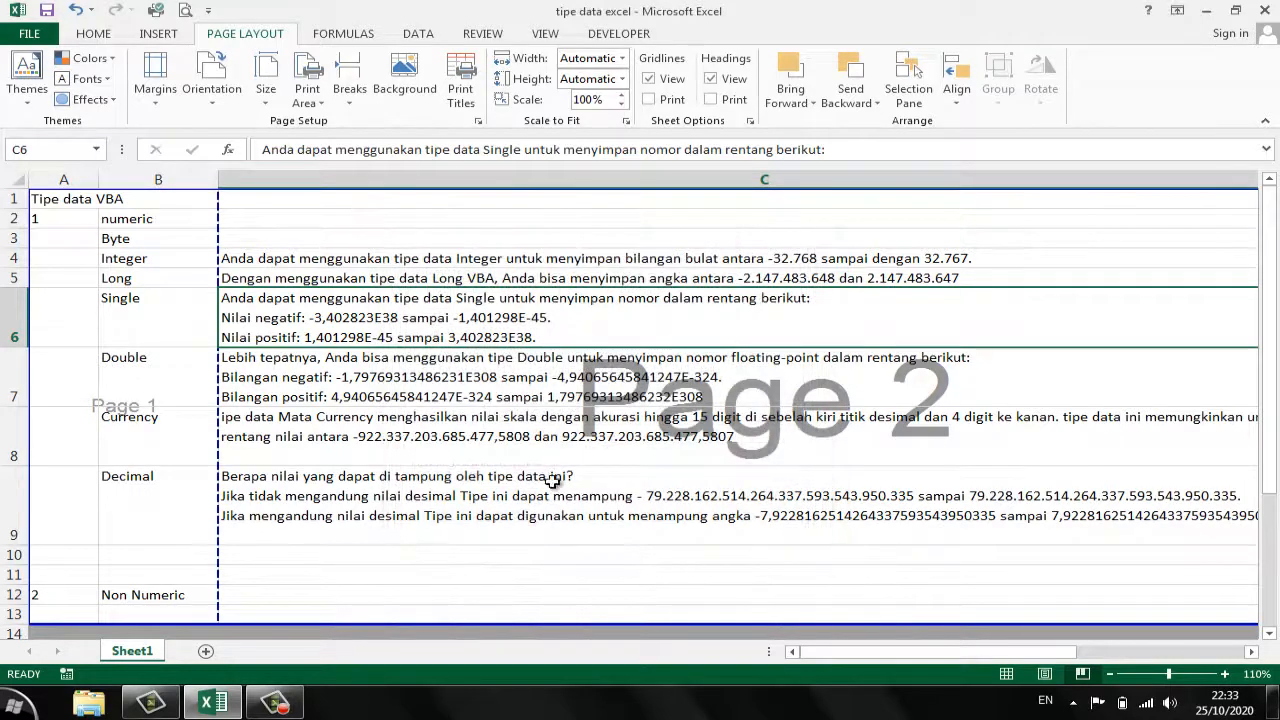
left_click(447, 478)
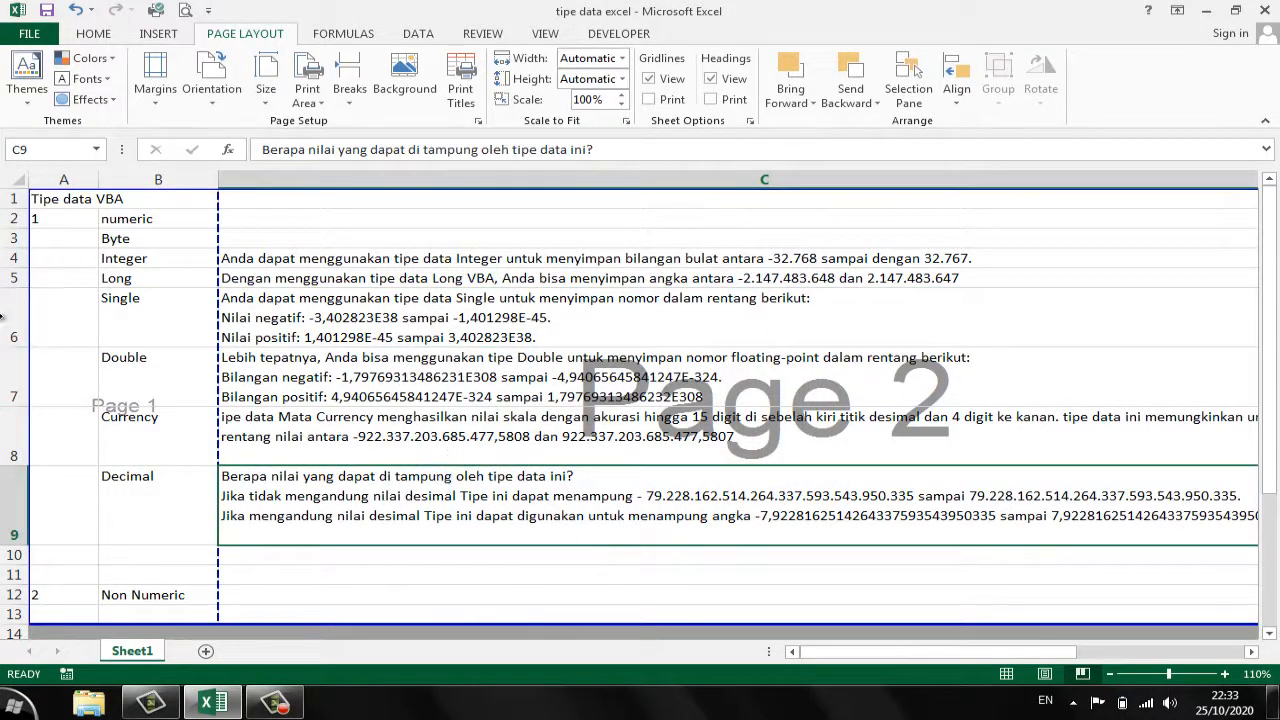
left_click(143, 379)
left_click(332, 372)
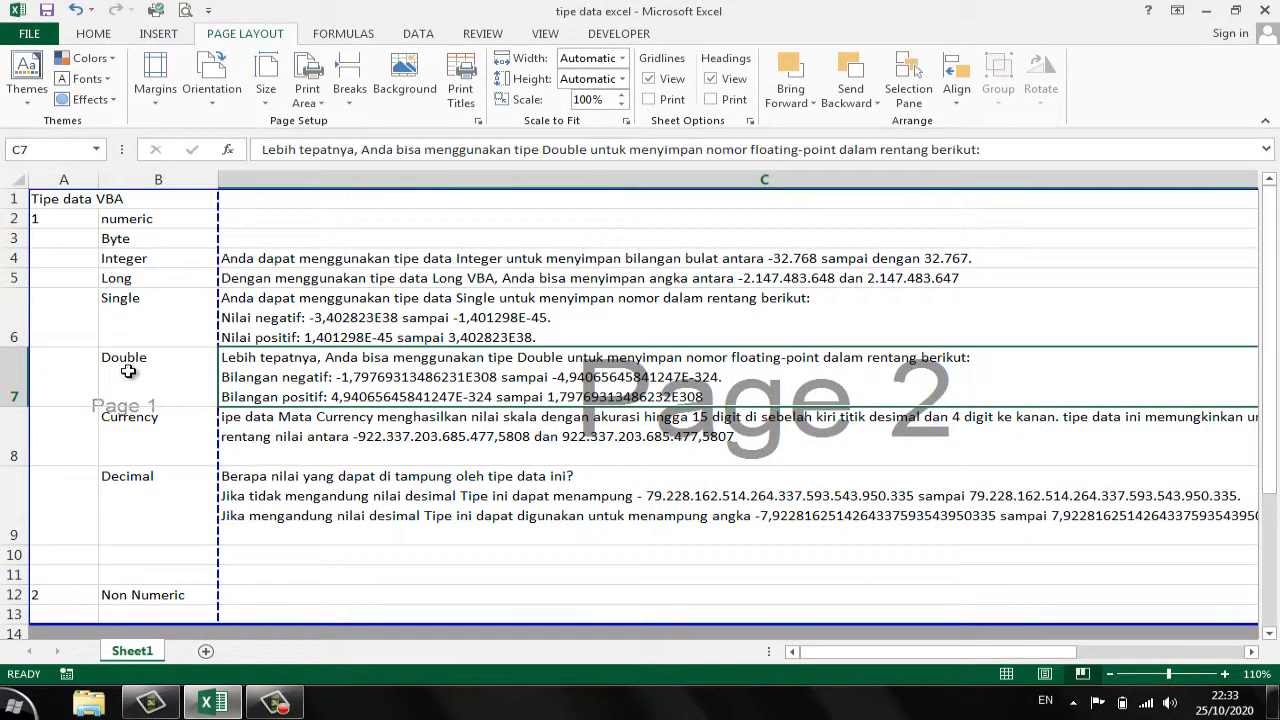
left_click(128, 371)
left_click(320, 386)
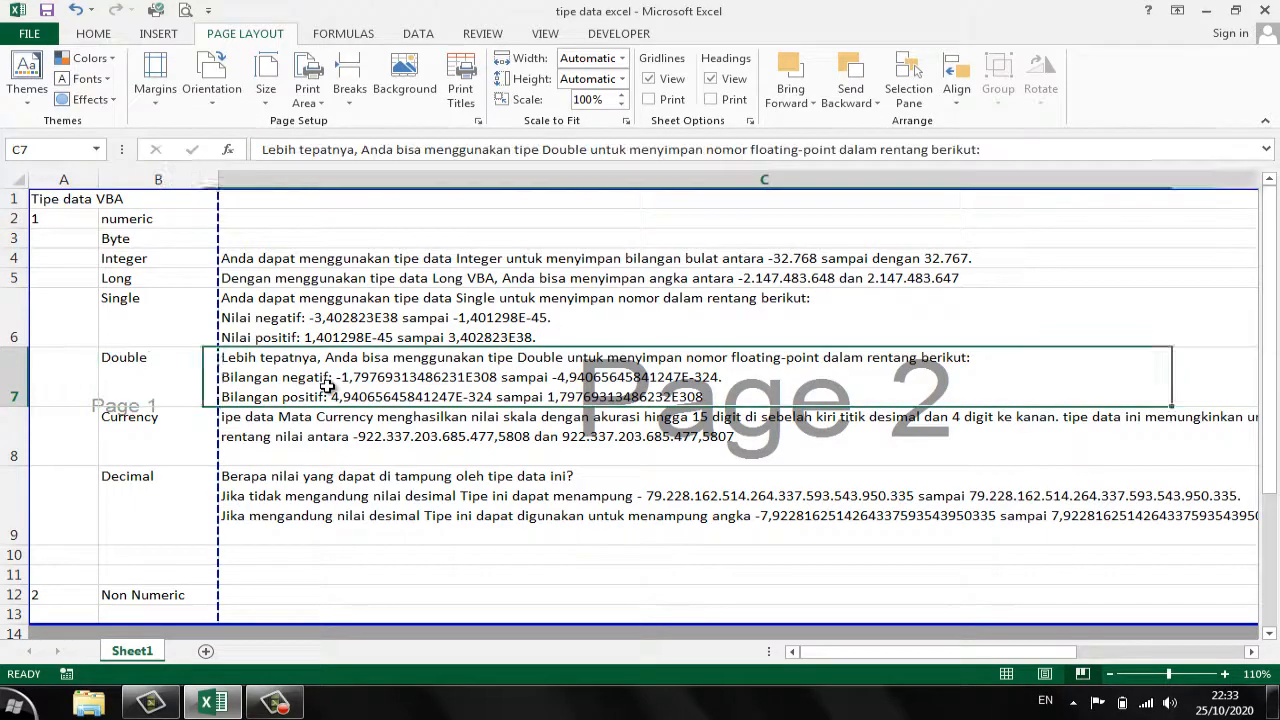
left_click(121, 414)
left_click(710, 436)
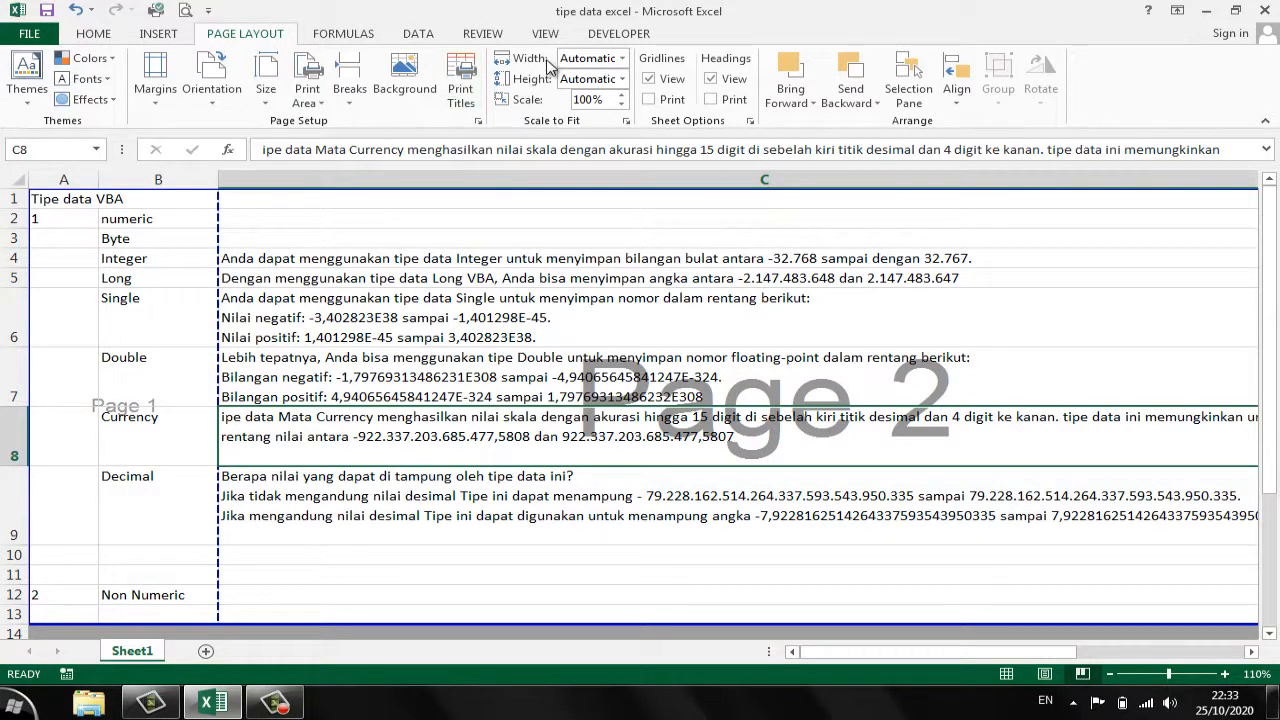
- View the page-count choices for the Scale to Fit width without selecting one
left_click(622, 59)
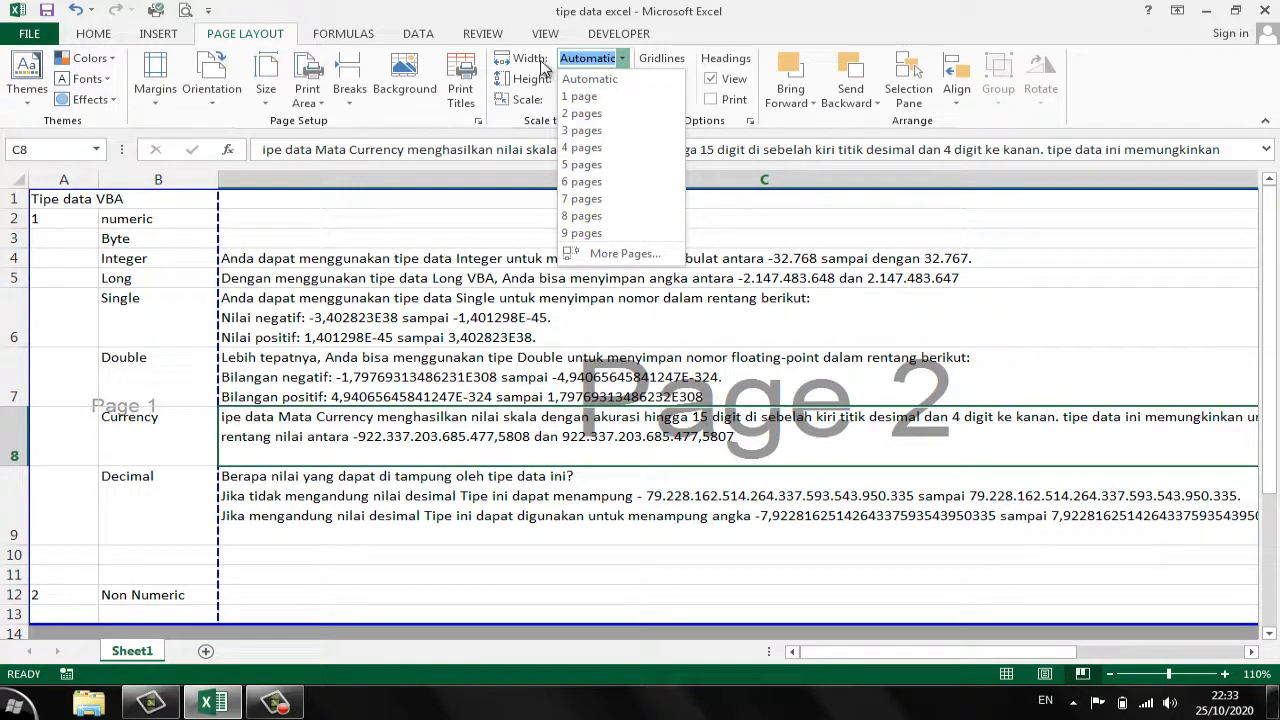
left_click(546, 66)
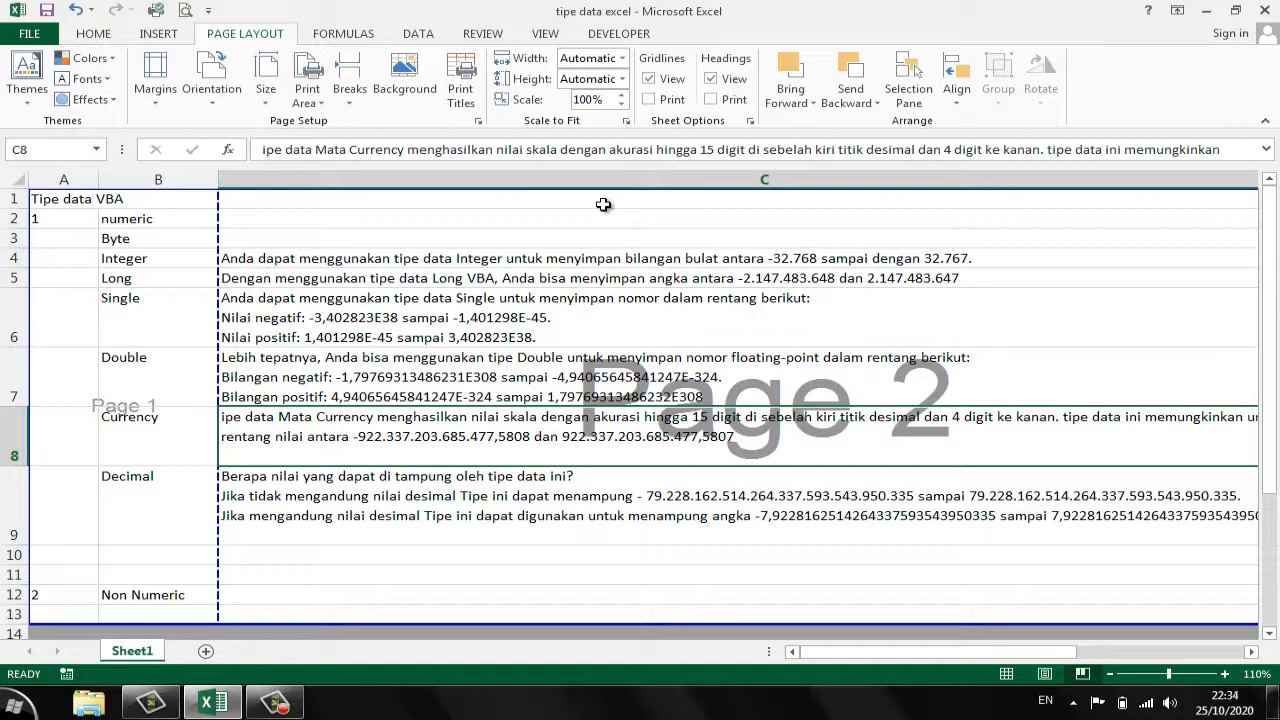
left_click(620, 58)
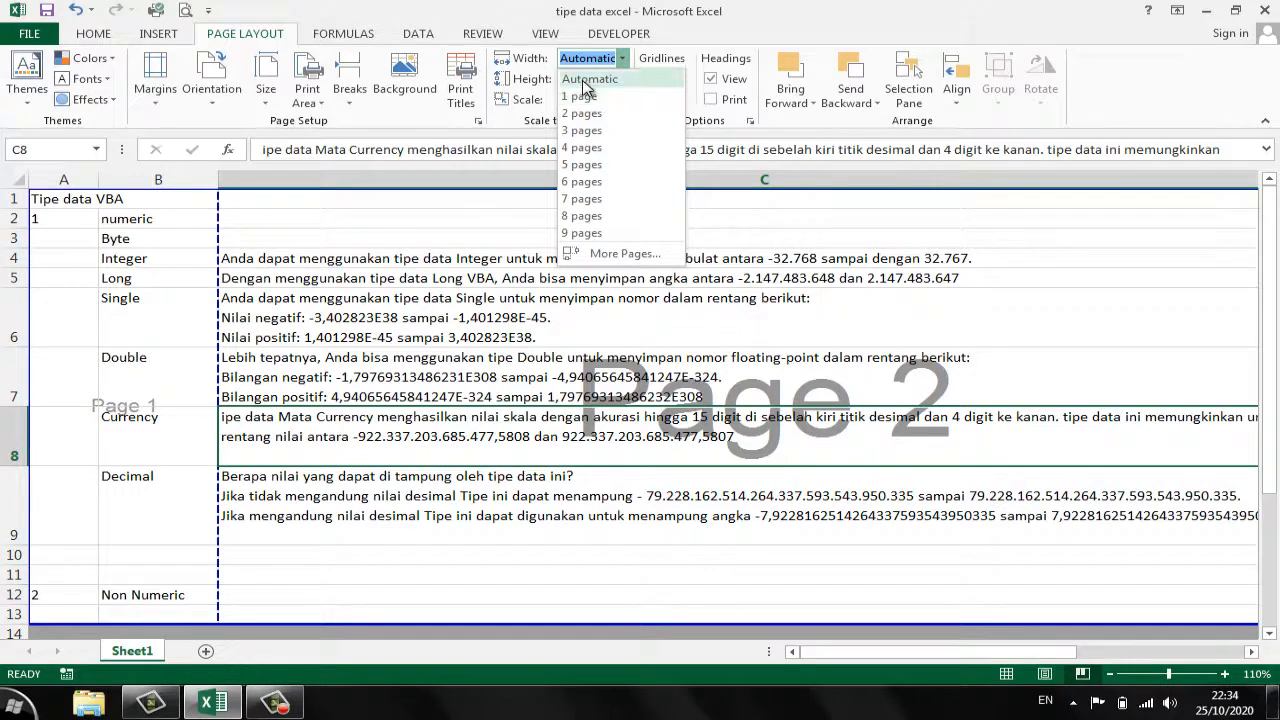
left_click(429, 320)
left_click(147, 382)
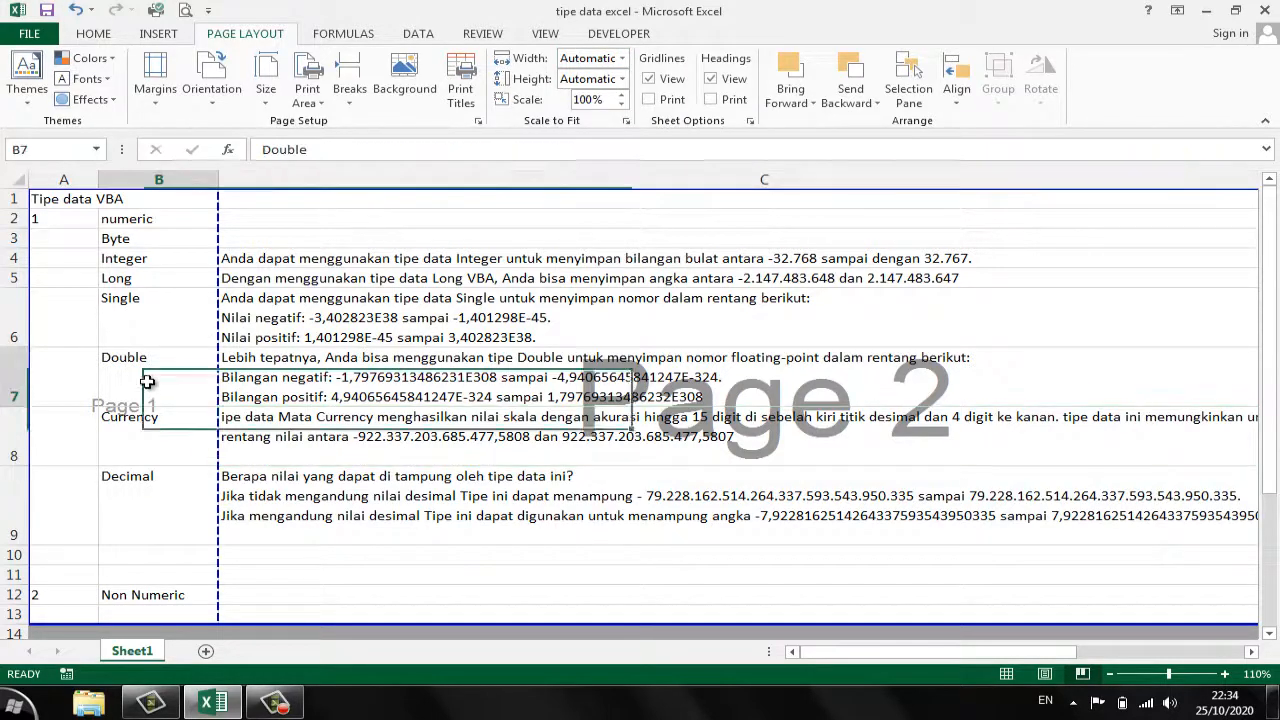
left_click(115, 425)
left_click(485, 418)
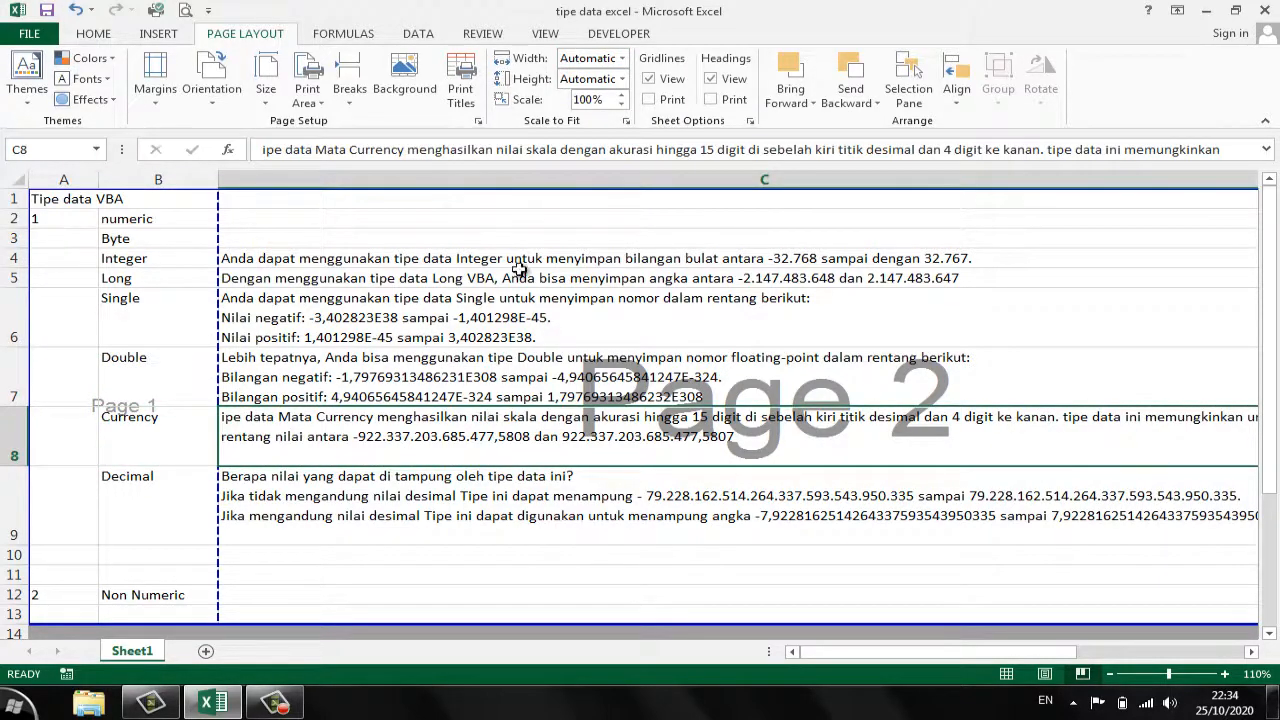
left_click_drag(45, 203, 1006, 557)
left_click(666, 362)
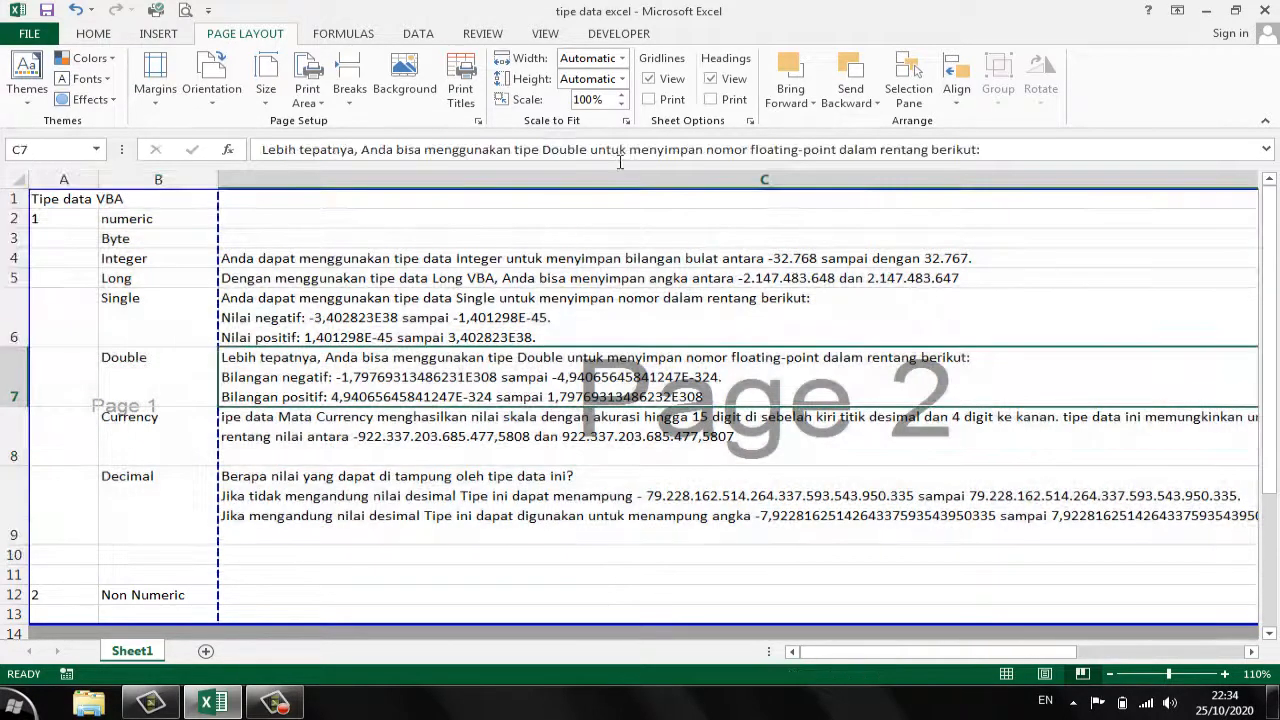
- Scale the printout's width to fit 1 page
left_click(621, 64)
left_click(640, 96)
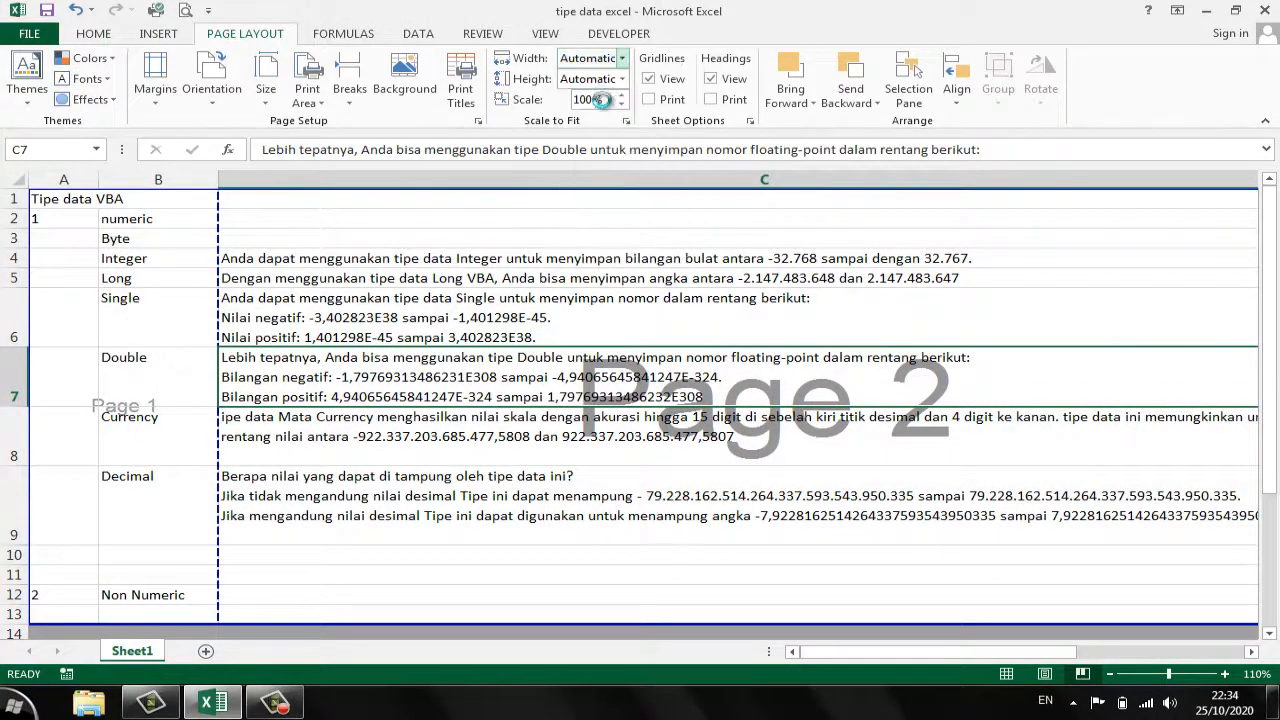
left_click(571, 258)
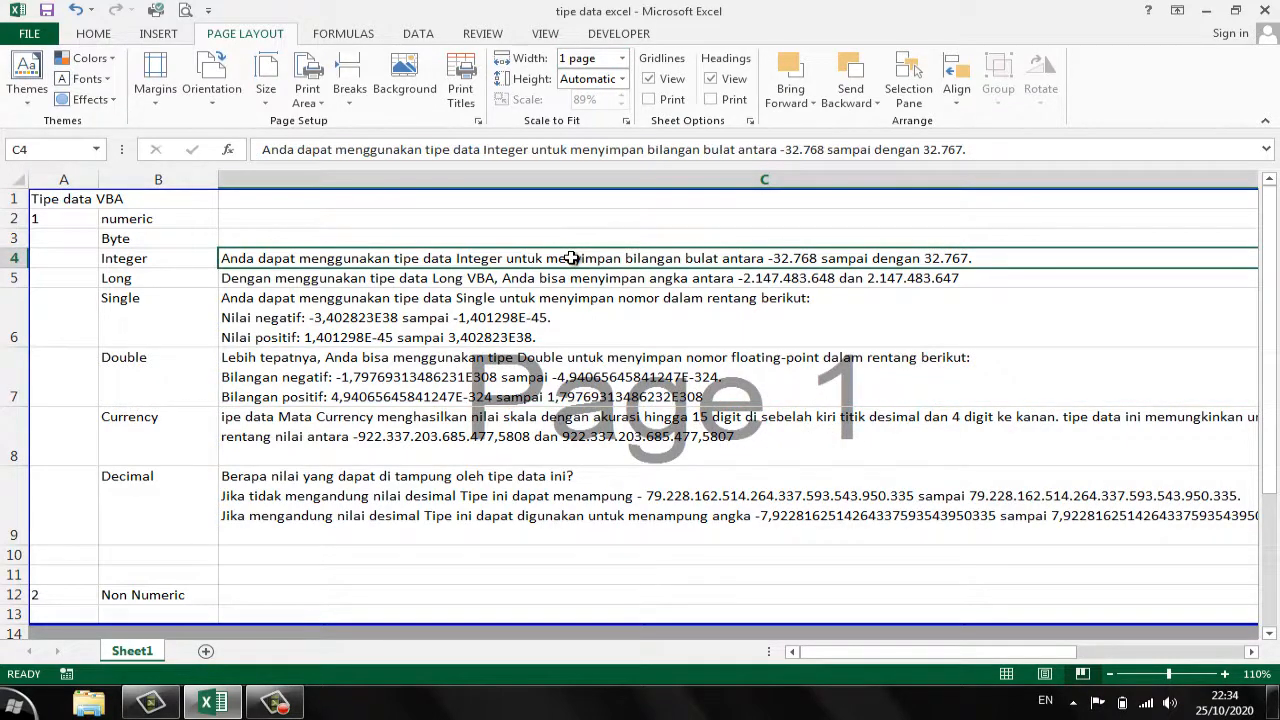
- Inspect the fitted sheet in print preview across its full width and as a whole page, and return to the worksheet
left_click_drag(474, 329, 838, 470)
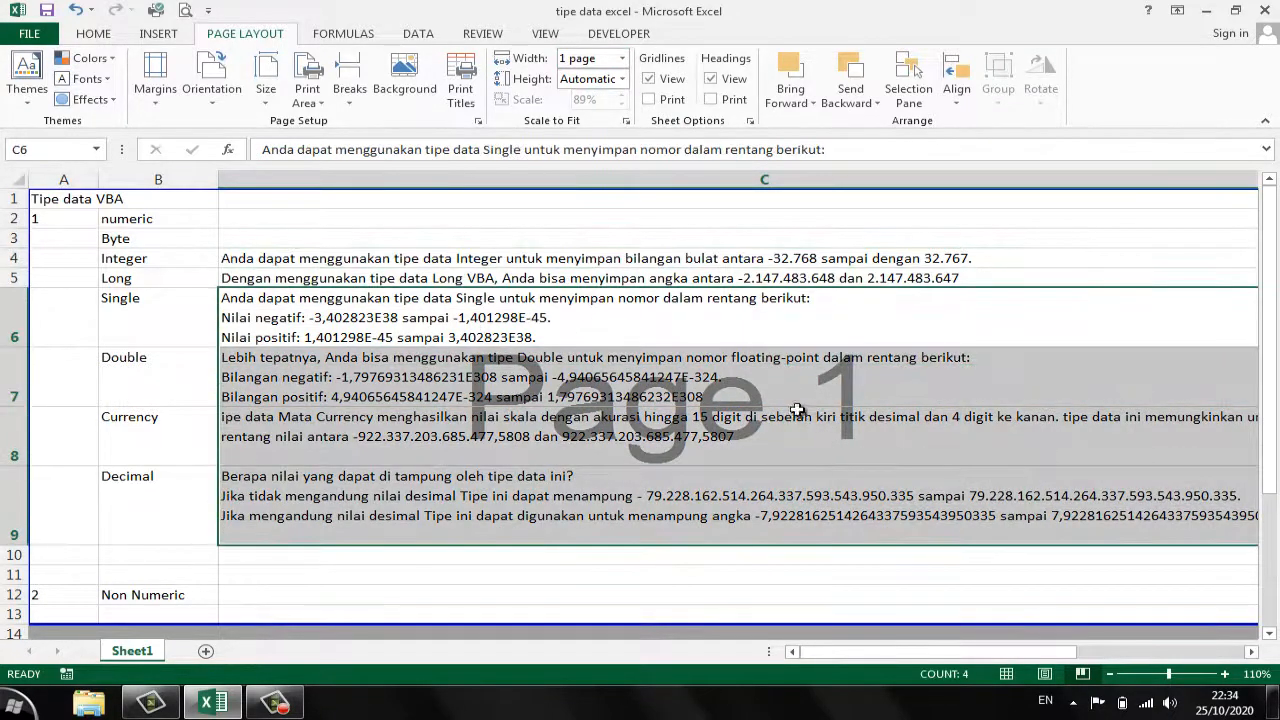
left_click(680, 398)
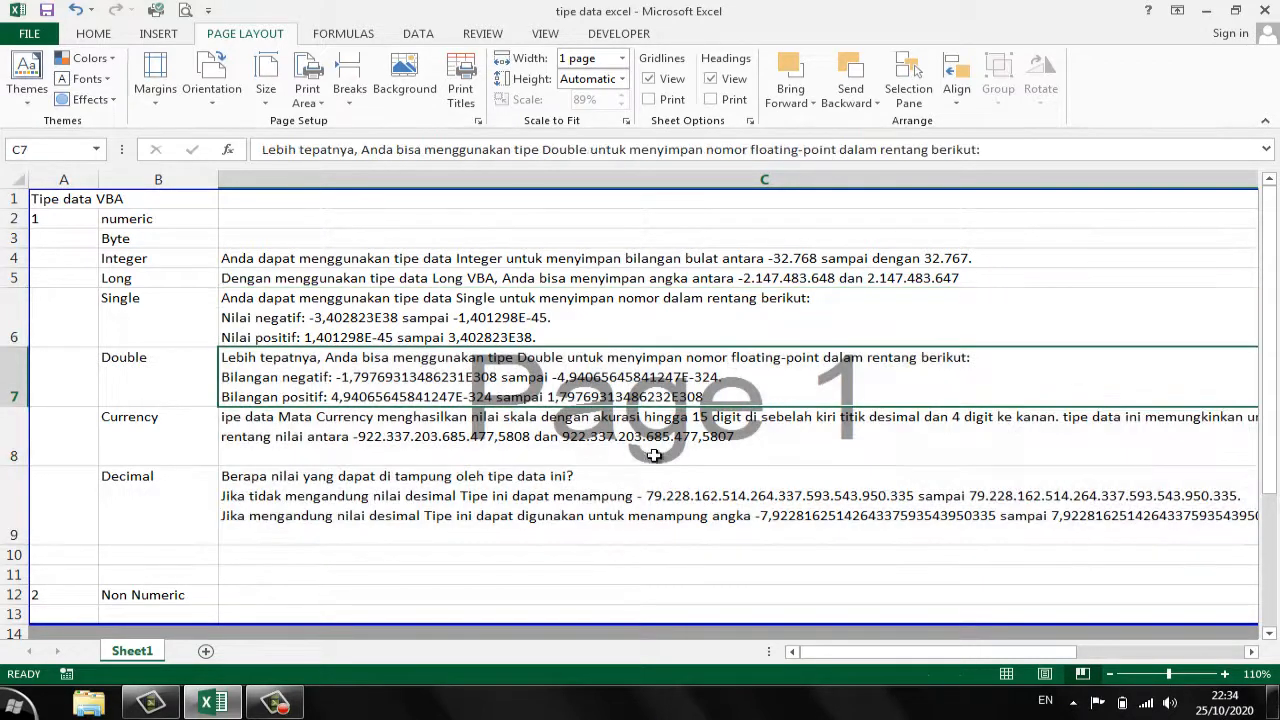
left_click(184, 11)
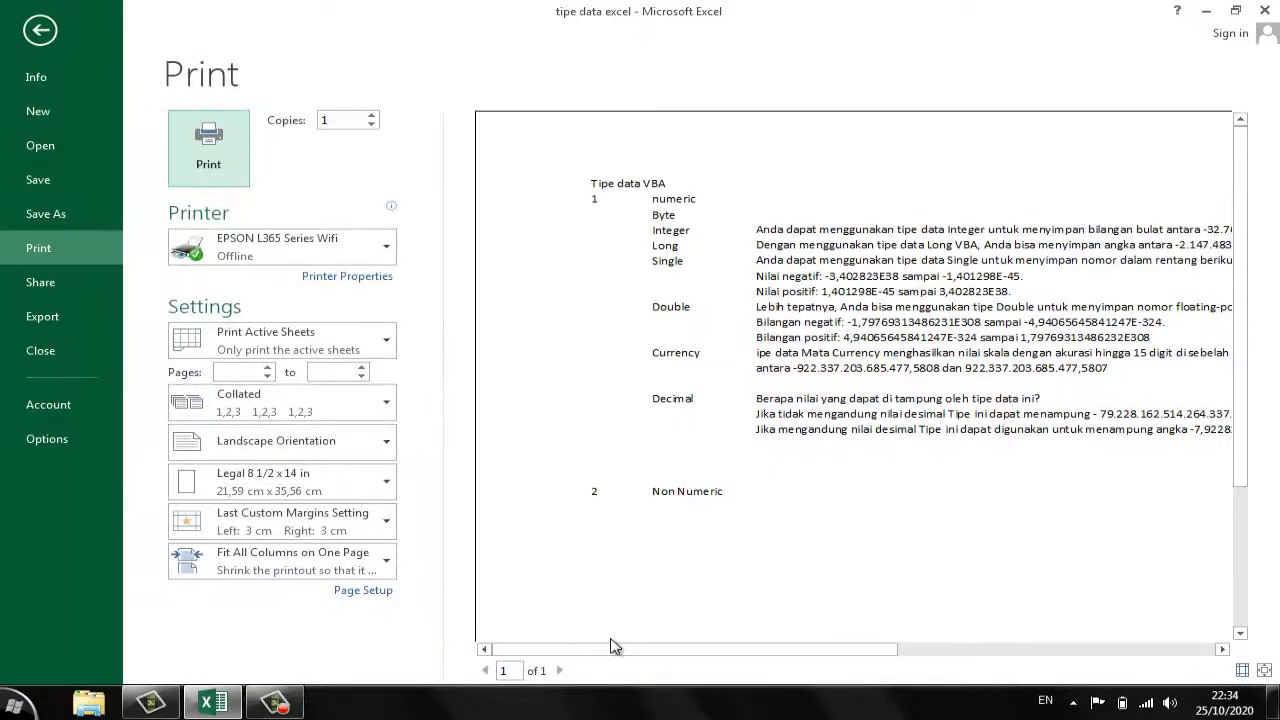
left_click_drag(614, 654, 932, 652)
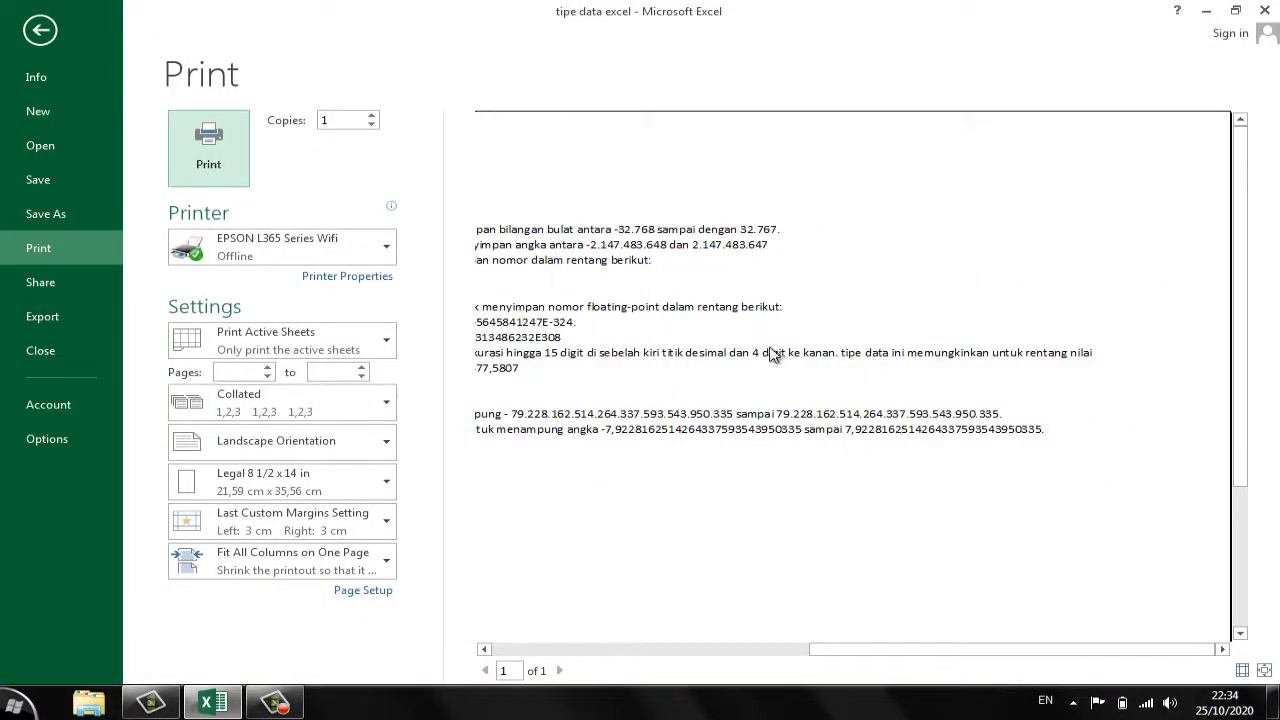
left_click_drag(1096, 648, 749, 663)
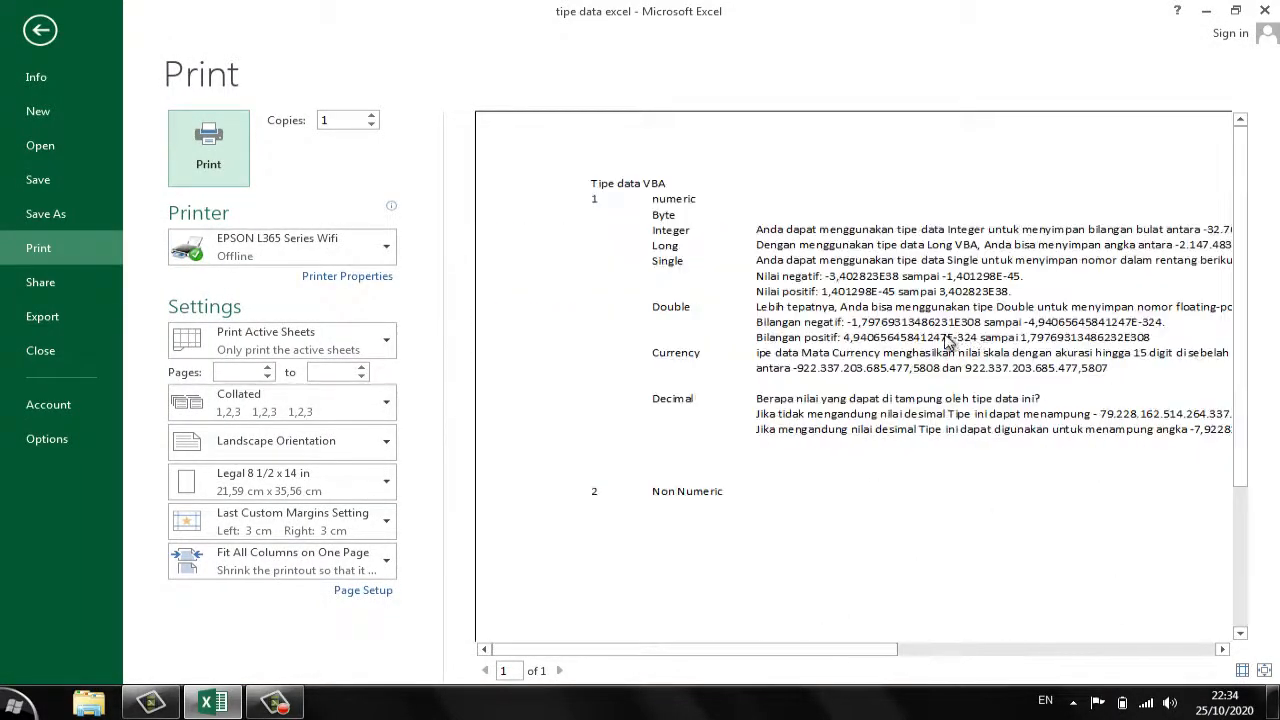
left_click(1264, 670)
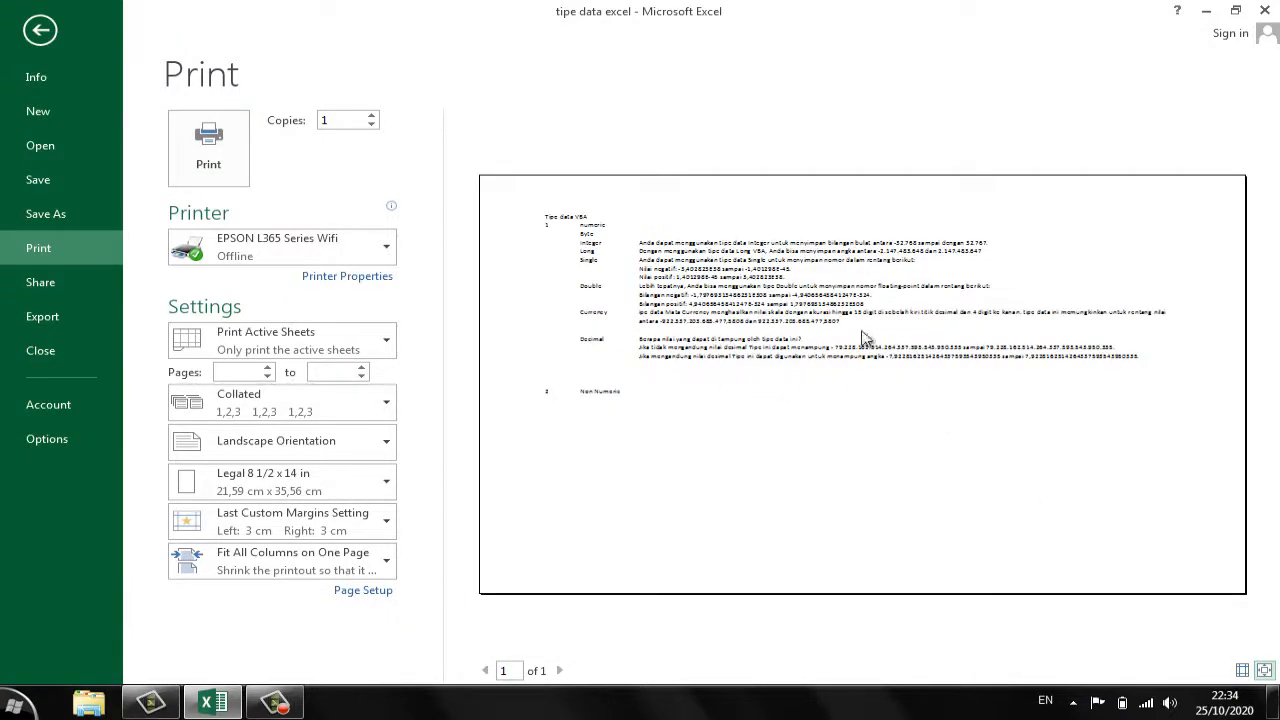
left_click(44, 35)
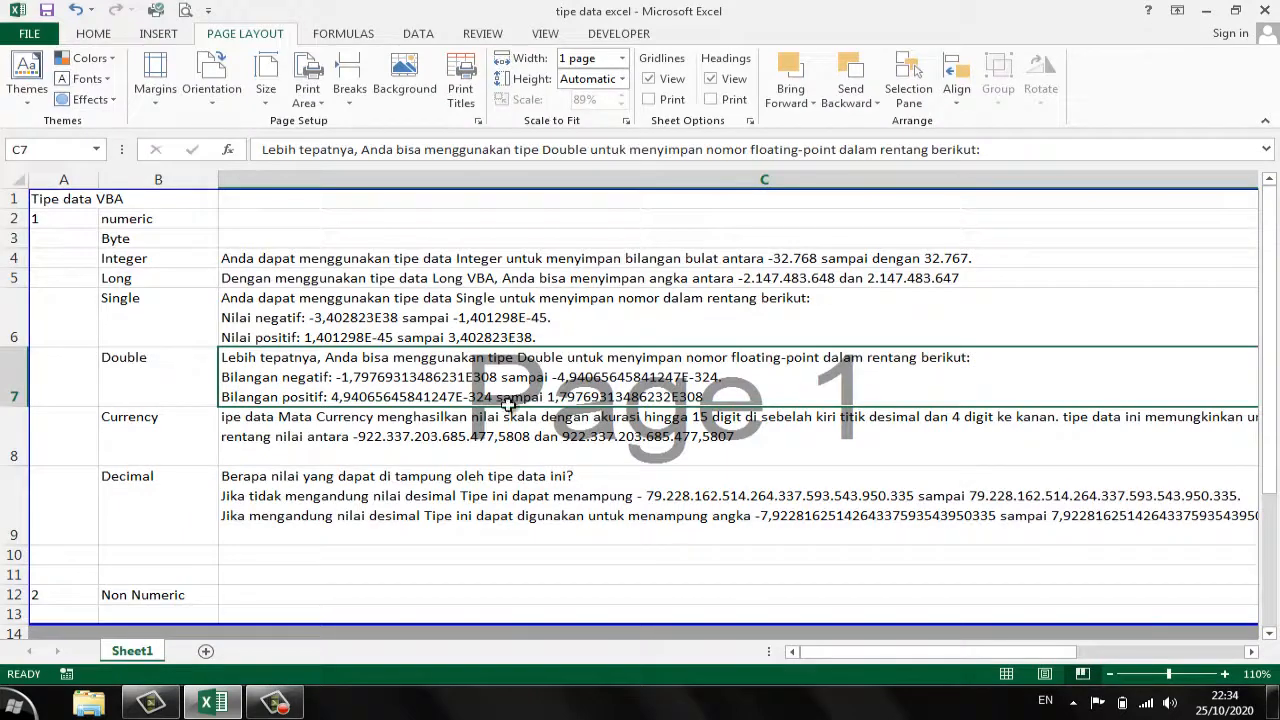
- Extend the print area's lower boundary from below the Non Numeric row down to row 34
left_click(480, 480)
scroll(383, 381, "down", 5)
scroll(414, 389, "up", 5)
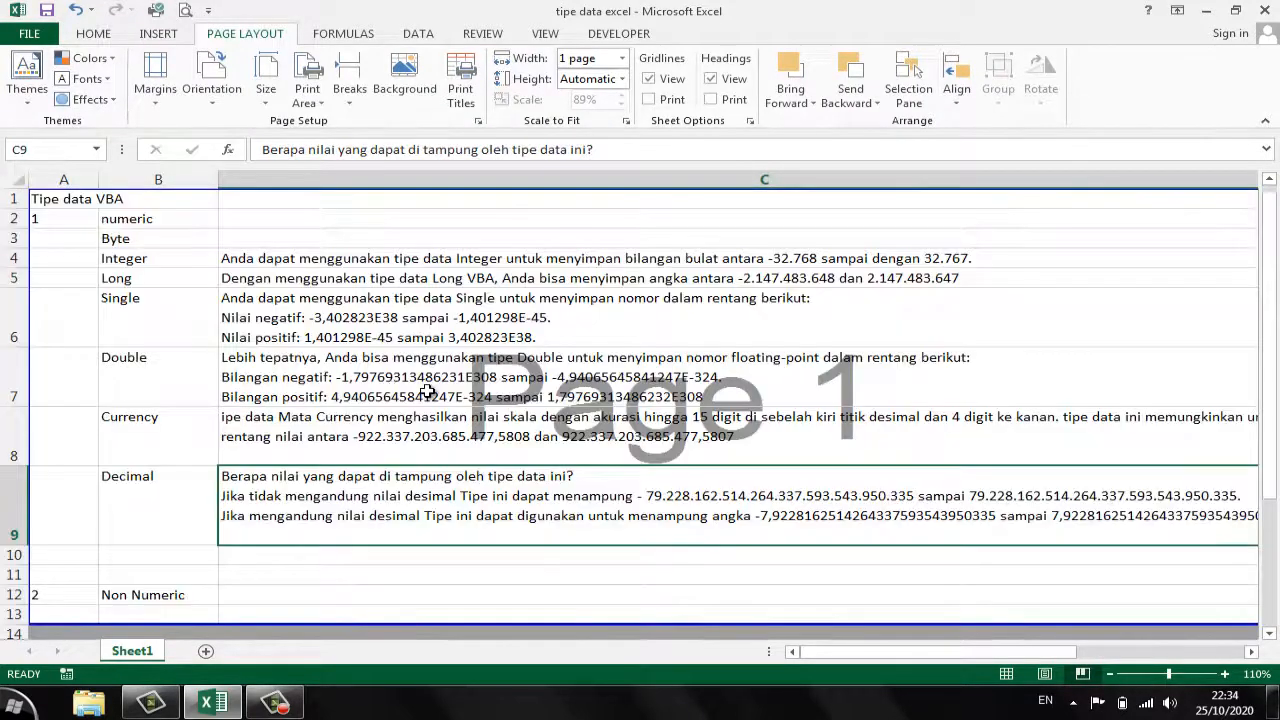
scroll(490, 390, "down", 3)
scroll(520, 440, "up", 2)
scroll(594, 466, "down", 3)
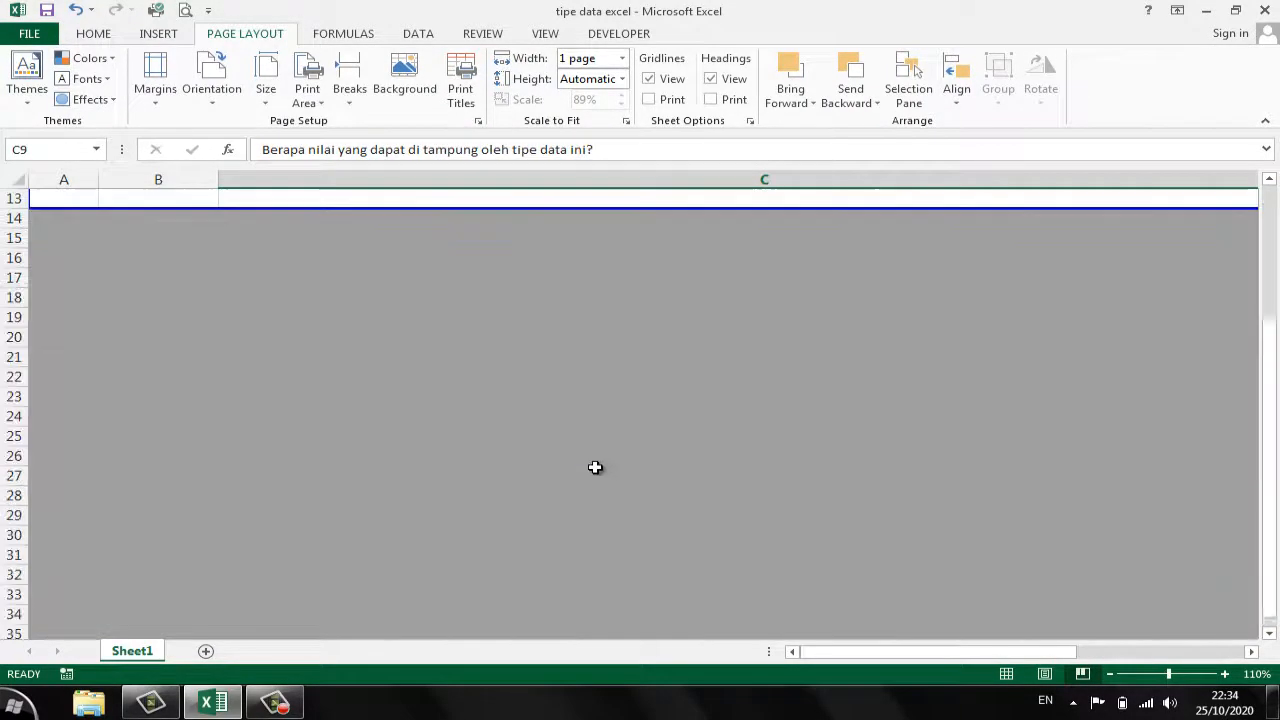
scroll(640, 333, "up", 1)
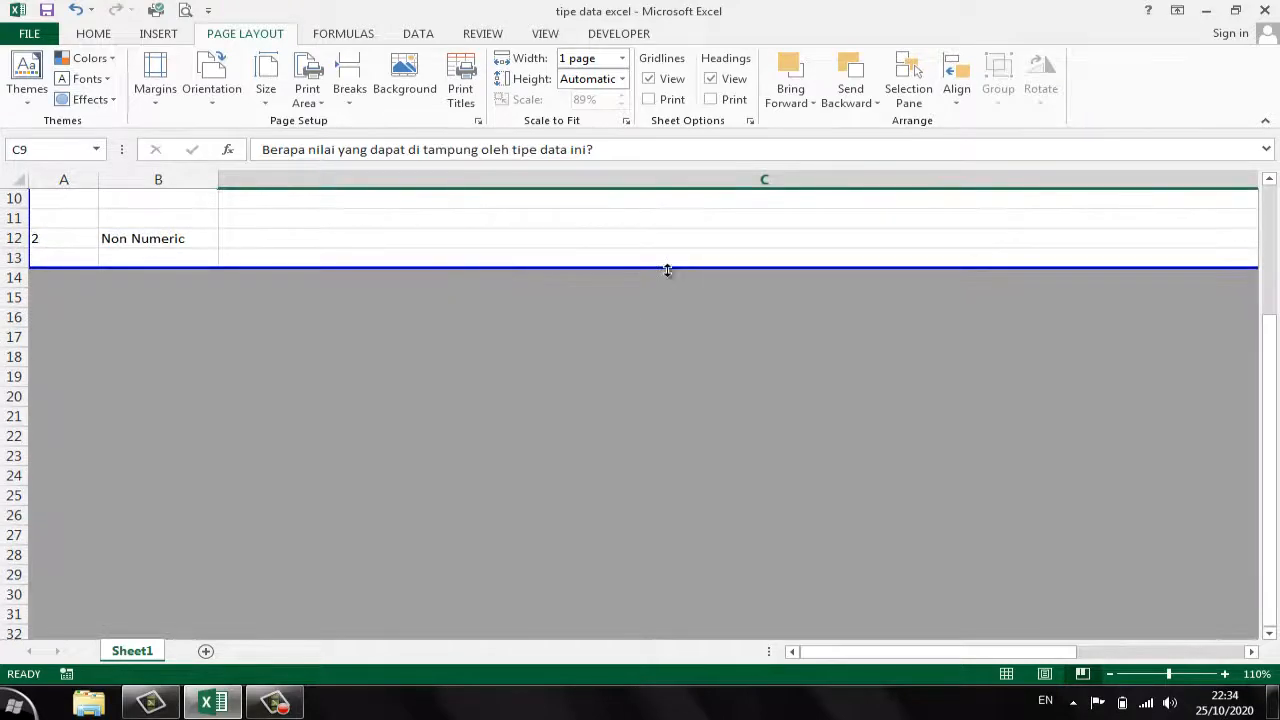
left_click_drag(667, 270, 634, 577)
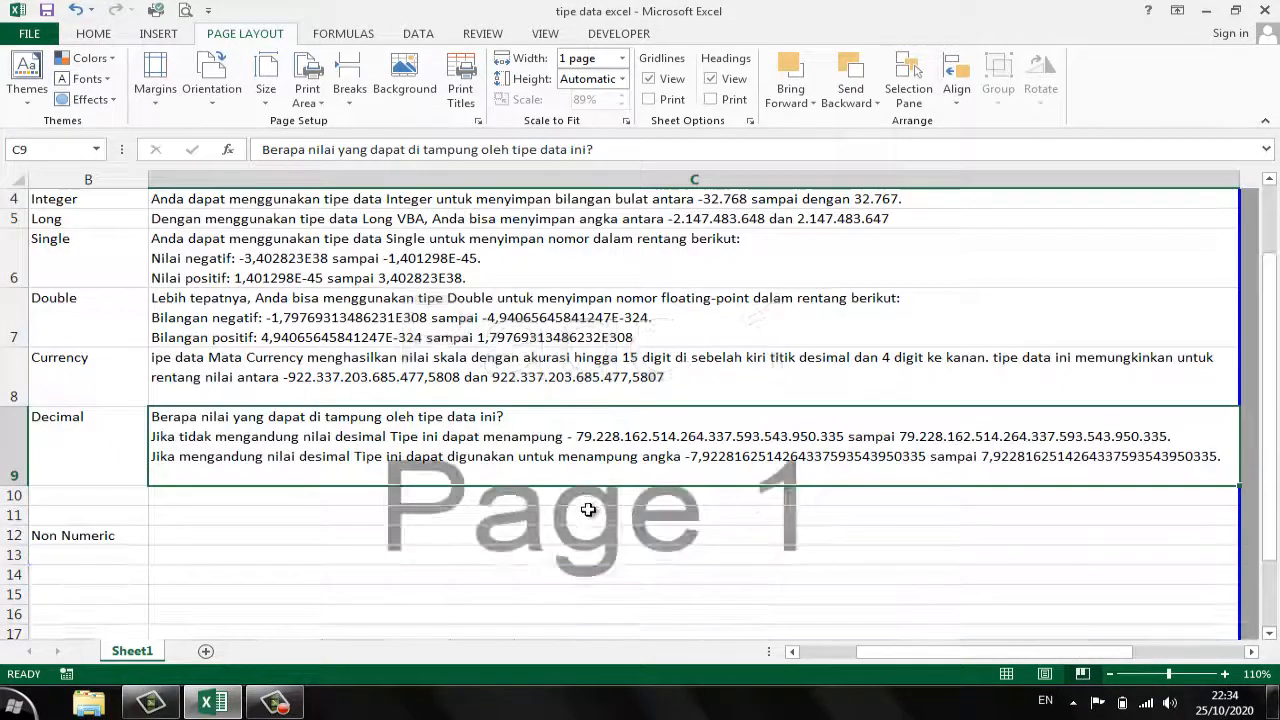
scroll(588, 510, "down", 6)
scroll(199, 325, "up", 2)
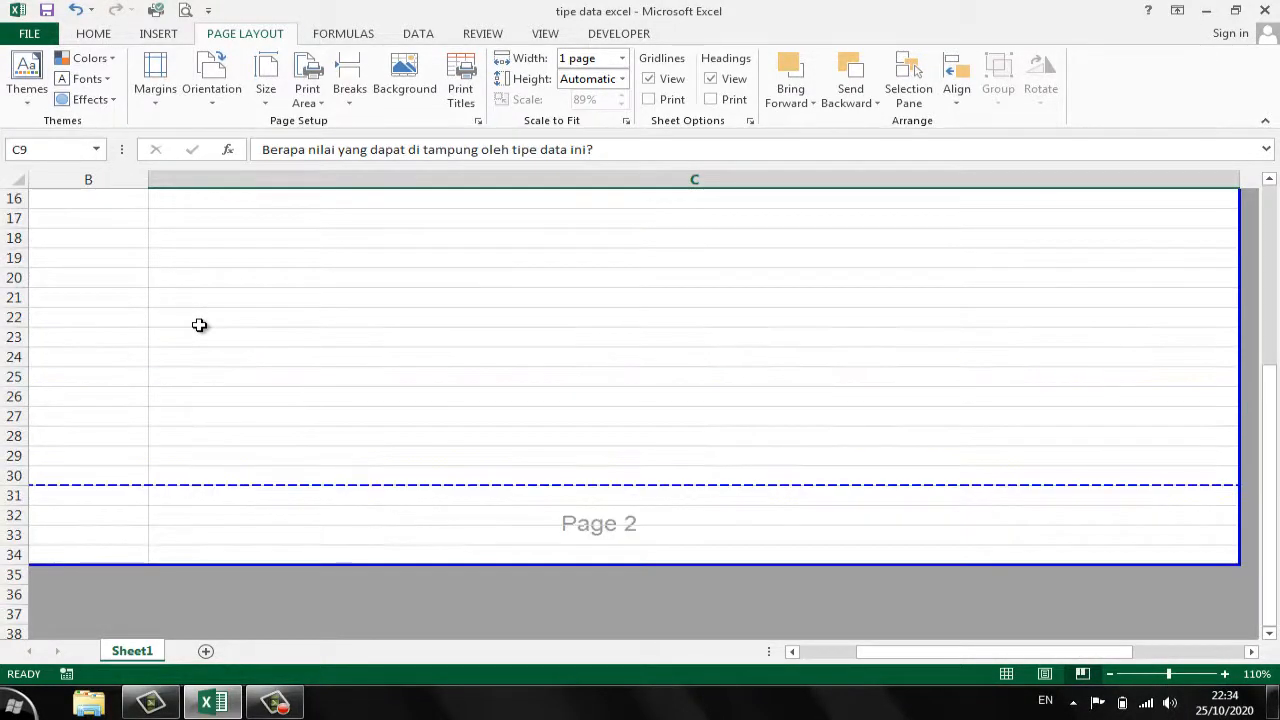
- Copy the Double, Currency and Decimal descriptions in C7:C9 and paste them at C31, just below the page break
scroll(199, 325, "up", 3)
left_click_drag(170, 232, 388, 330)
right_click(392, 322)
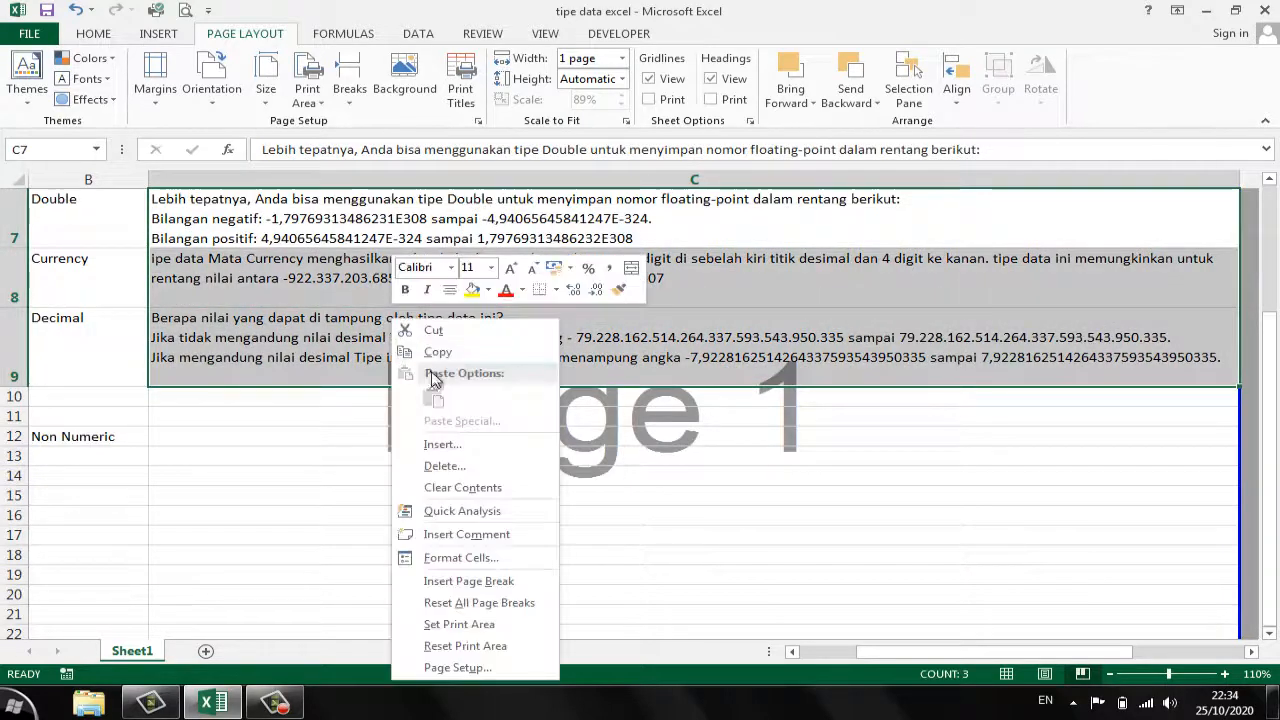
left_click(437, 351)
scroll(420, 429, "down", 5)
left_click(211, 376)
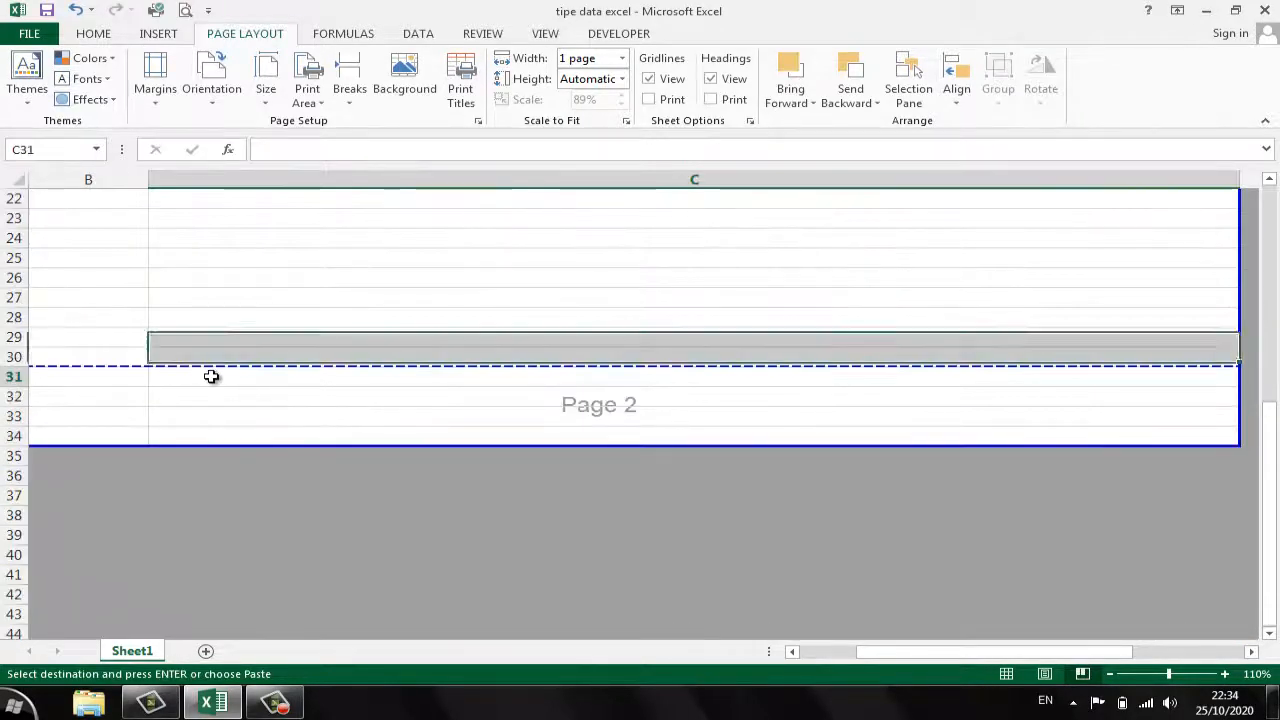
right_click(211, 376)
left_click(291, 95)
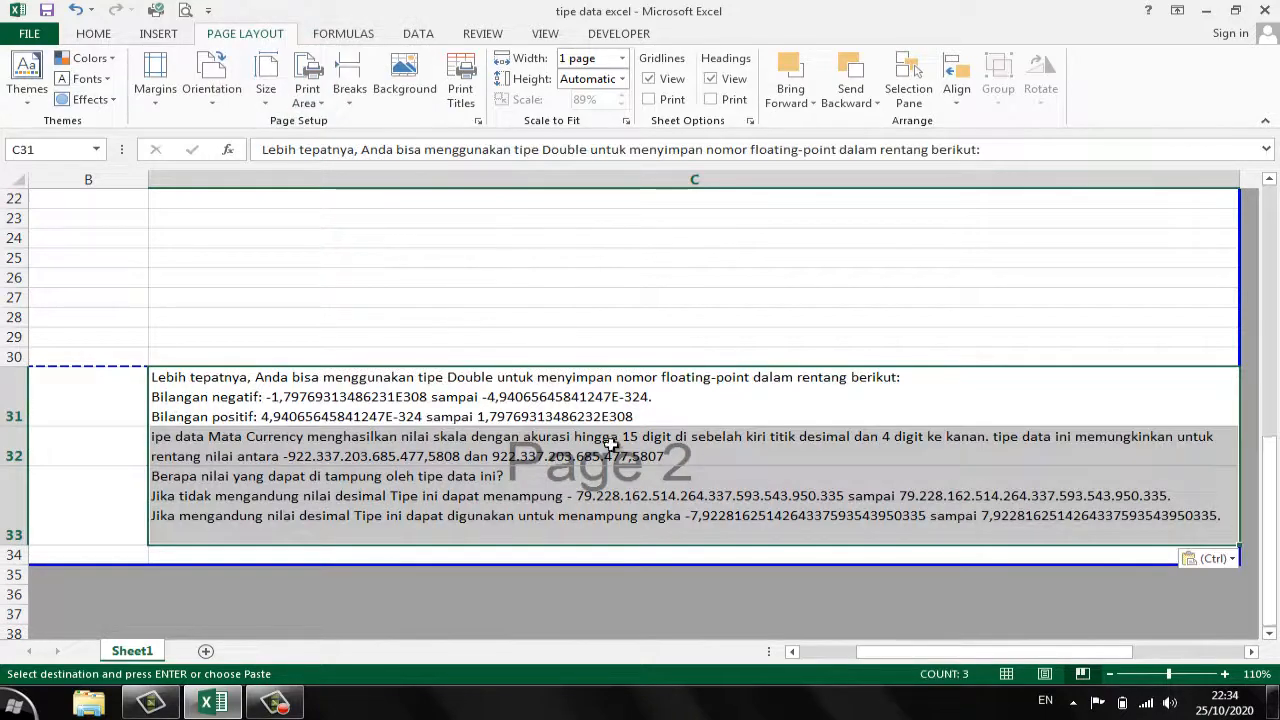
left_click(491, 259)
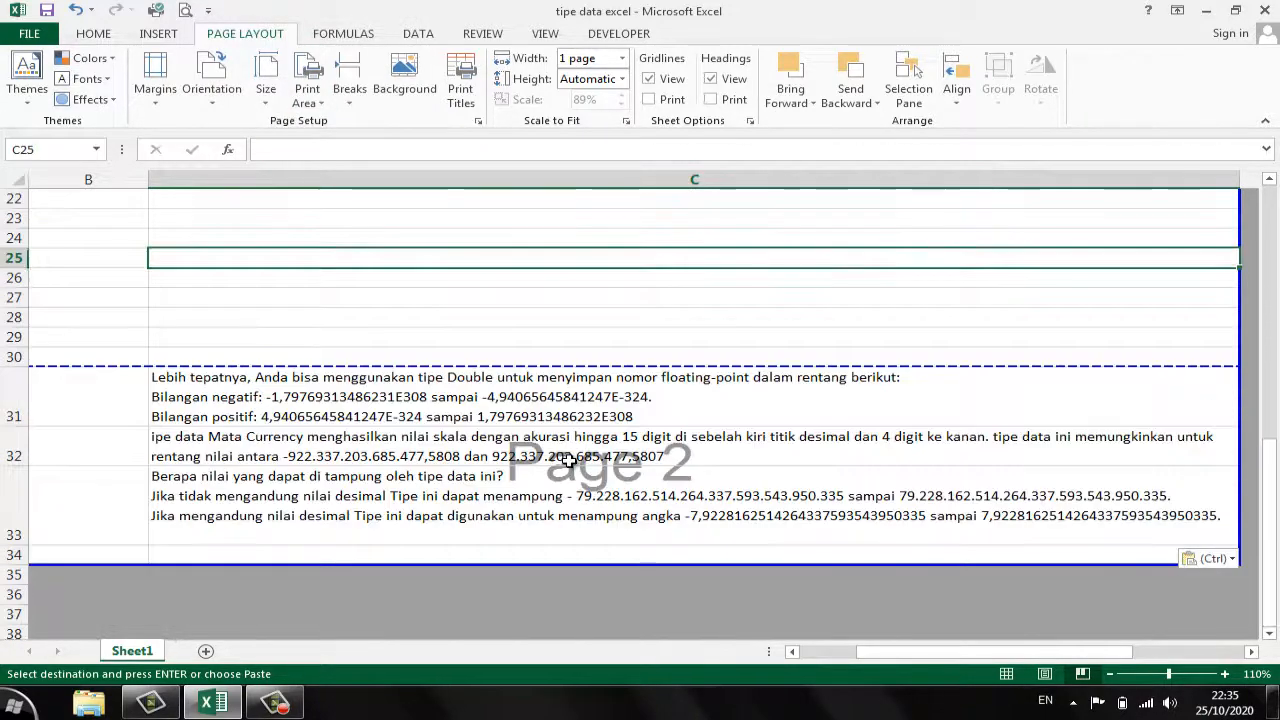
- Examine how the original rows and the pasted descriptions are divided between page 1 and page 2
scroll(568, 459, "up", 7)
scroll(565, 430, "down", 2)
scroll(563, 423, "up", 2)
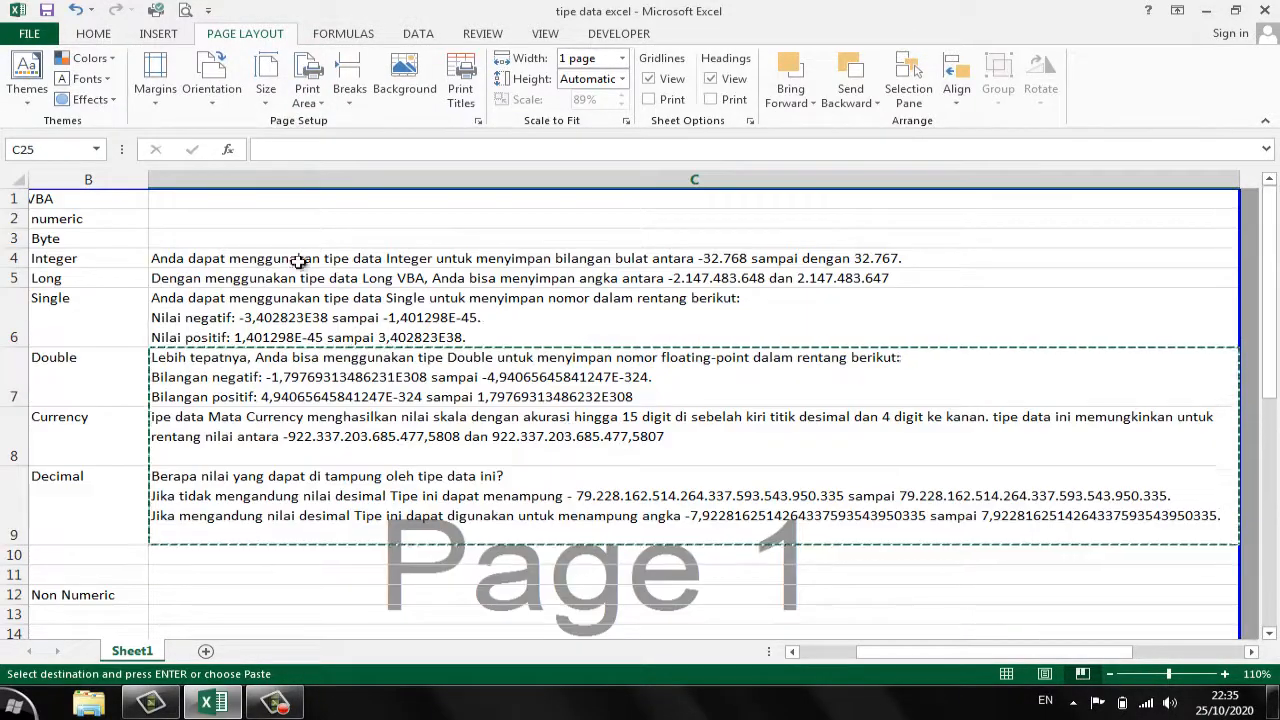
left_click(86, 198)
scroll(486, 429, "down", 6)
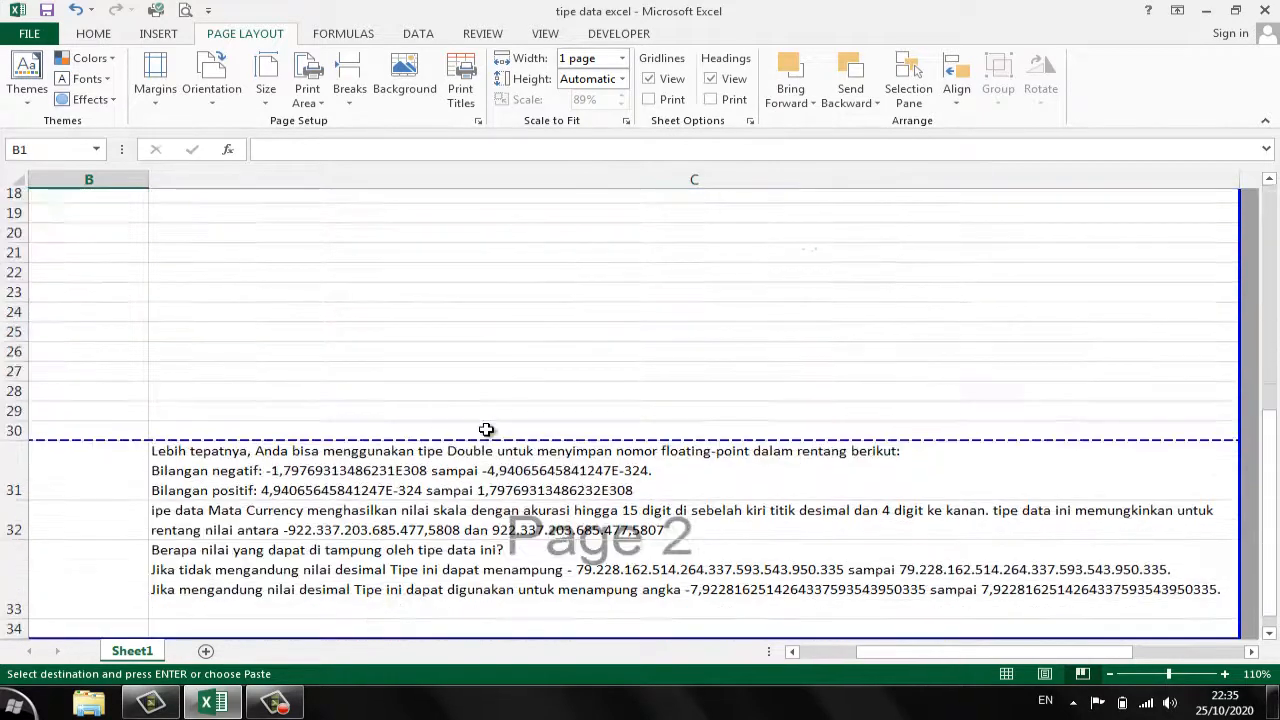
scroll(486, 429, "down", 2)
left_click(548, 460)
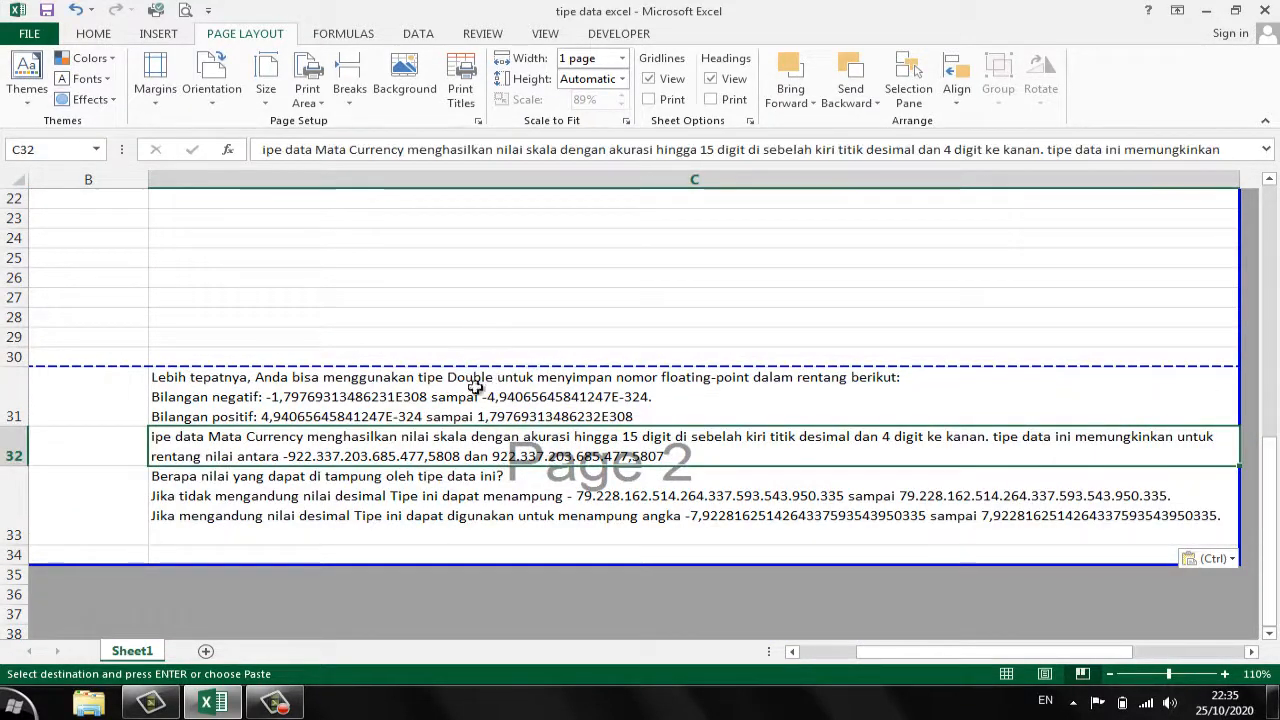
left_click(518, 302)
left_click(533, 441)
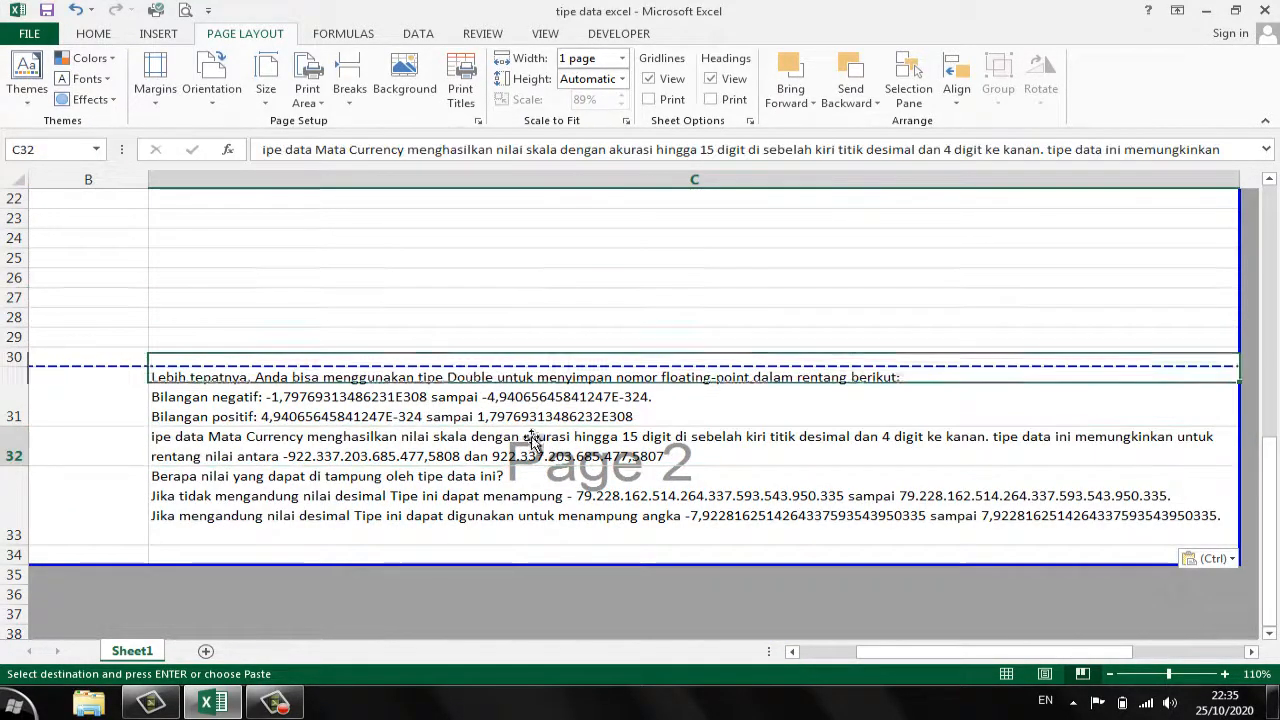
left_click(529, 303)
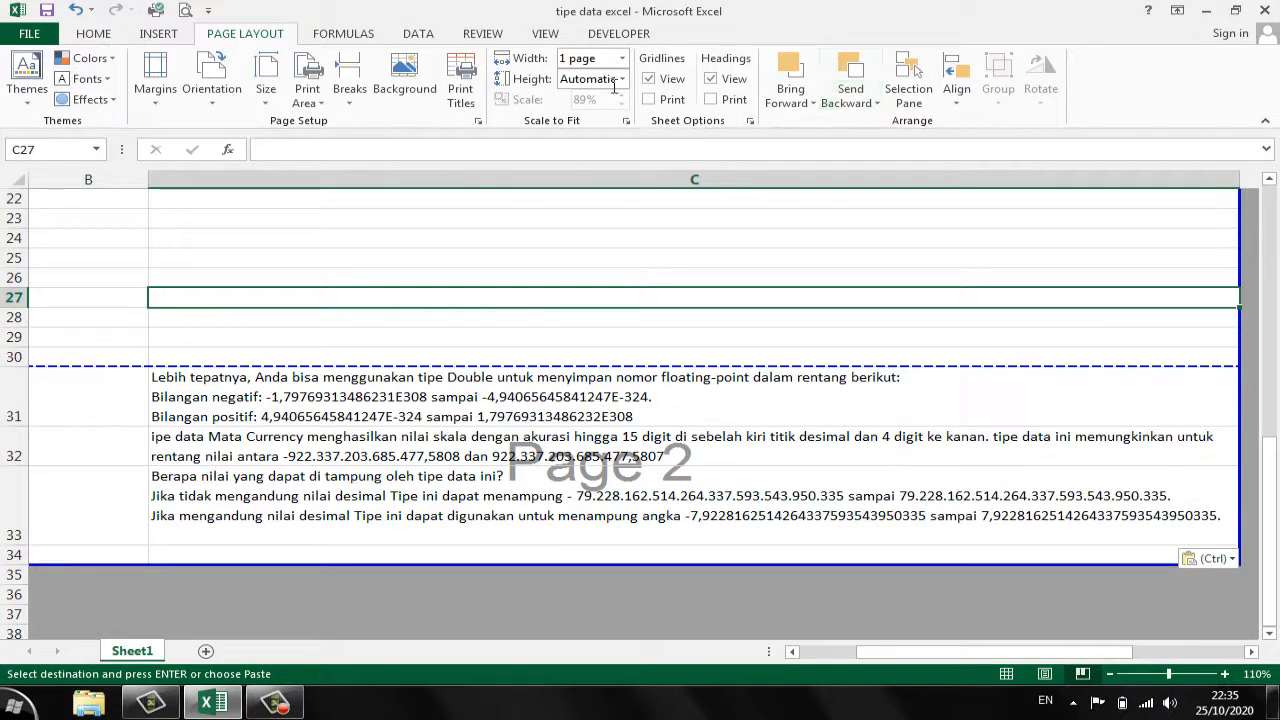
left_click(586, 417)
scroll(477, 432, "up", 7)
scroll(520, 373, "down", 7)
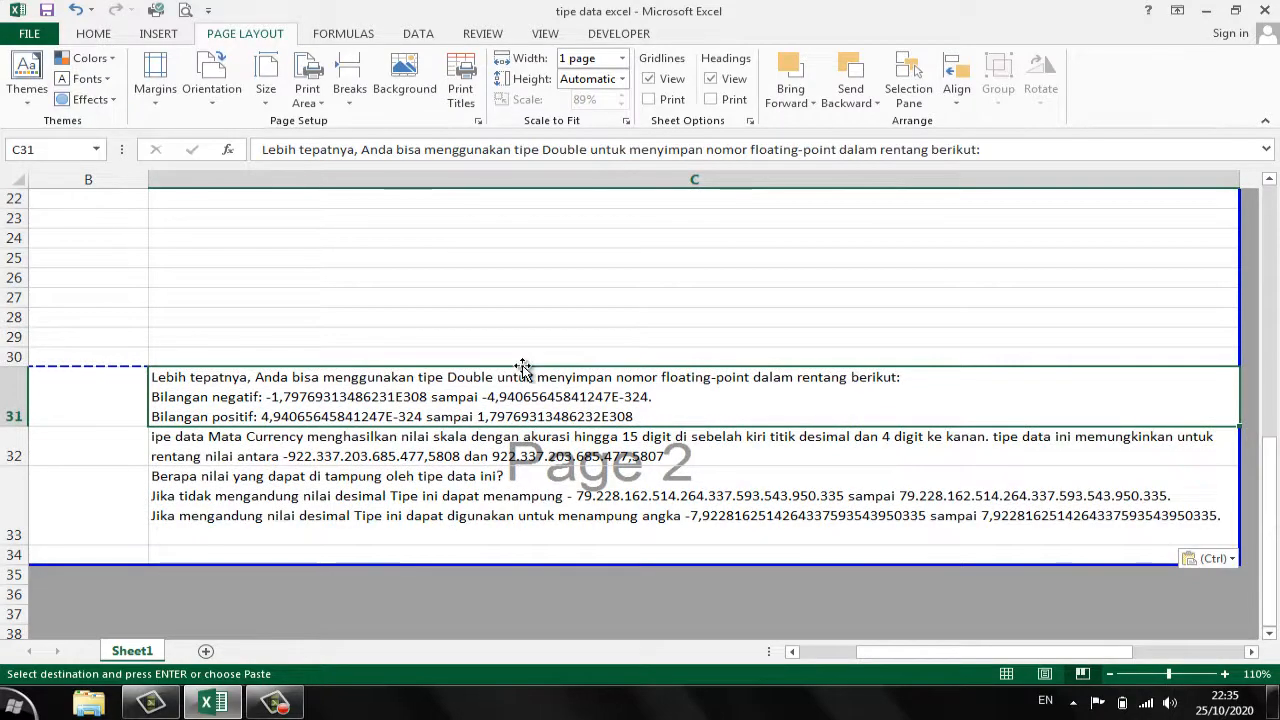
scroll(522, 368, "up", 6)
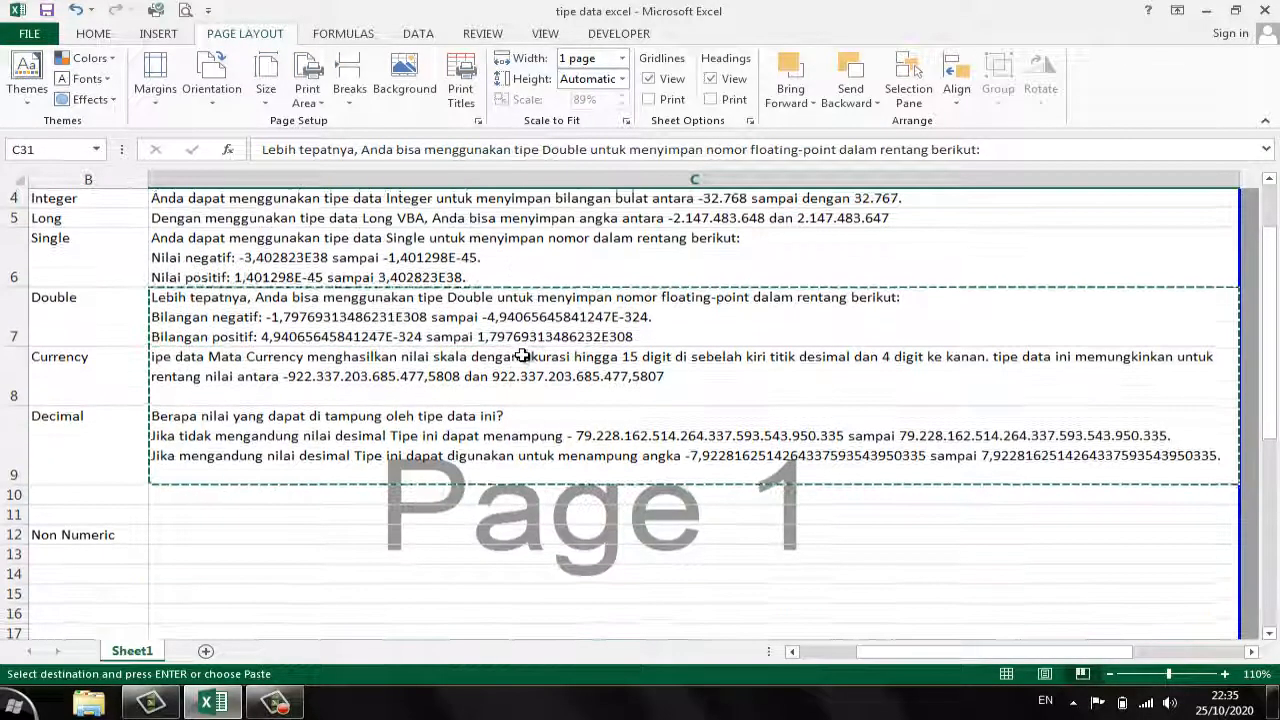
scroll(522, 356, "down", 6)
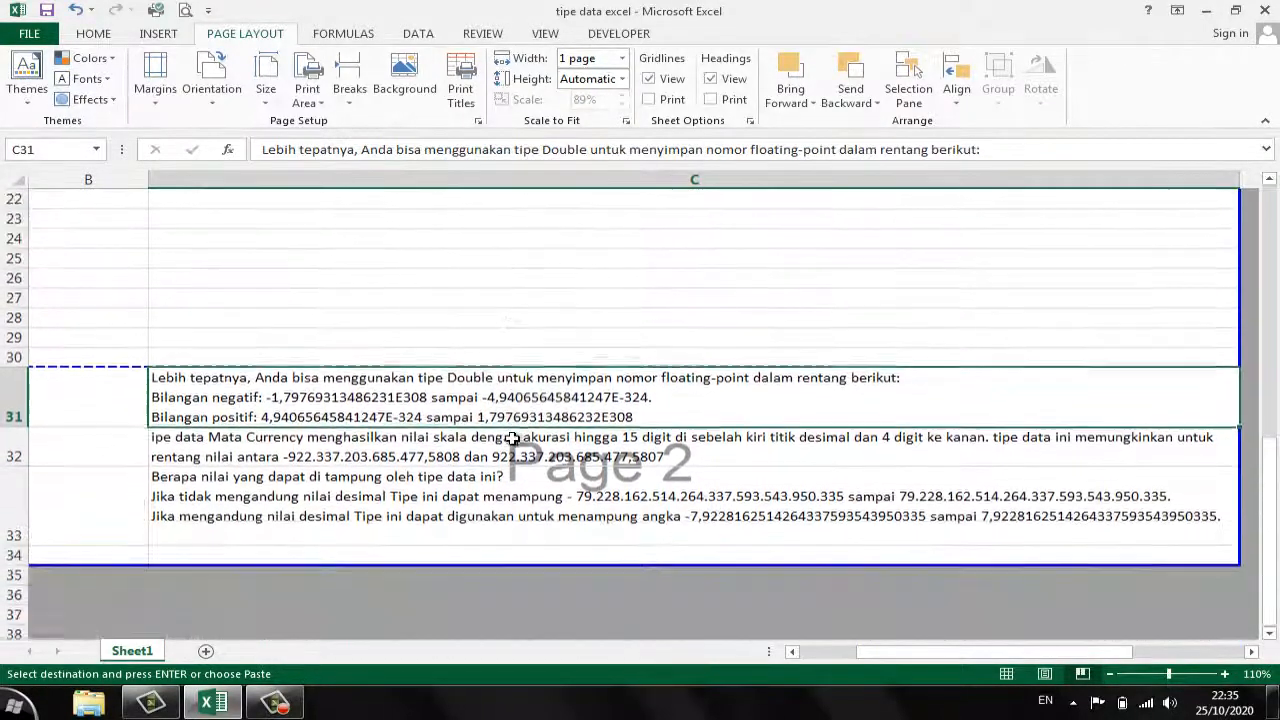
key("ctrl+v")
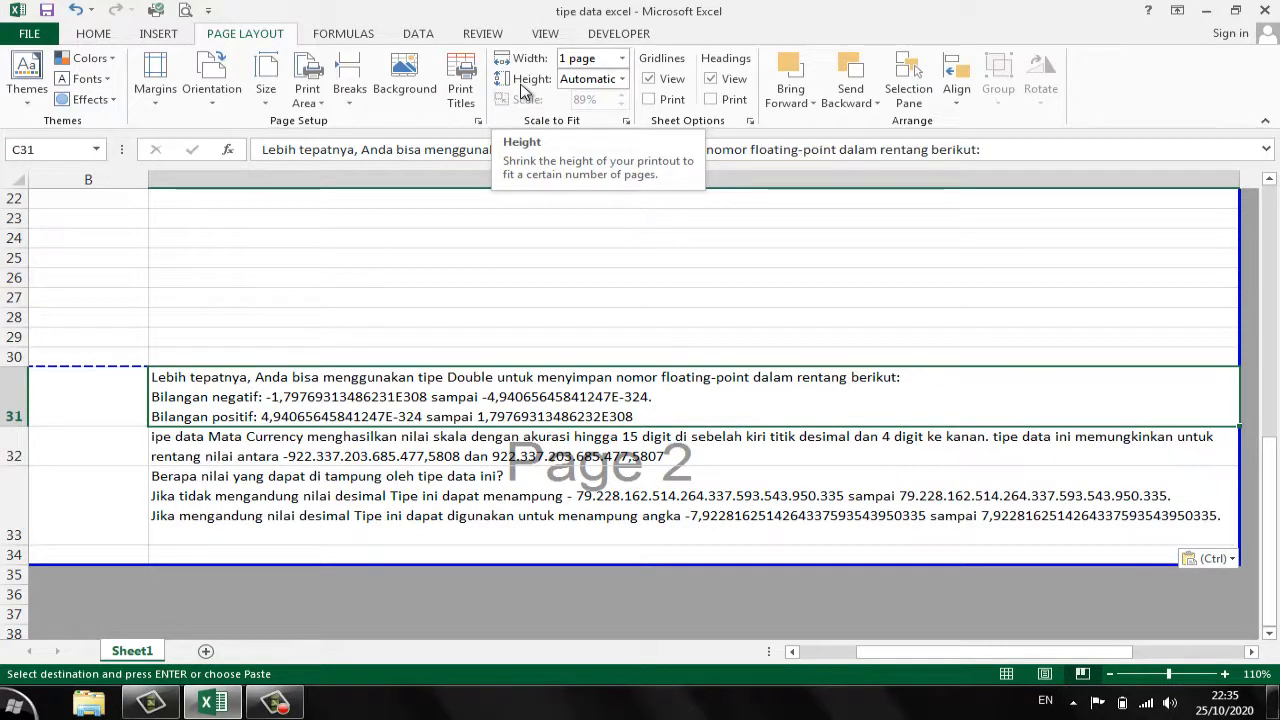
- Scale the printout's height to fit 1 page
left_click(623, 79)
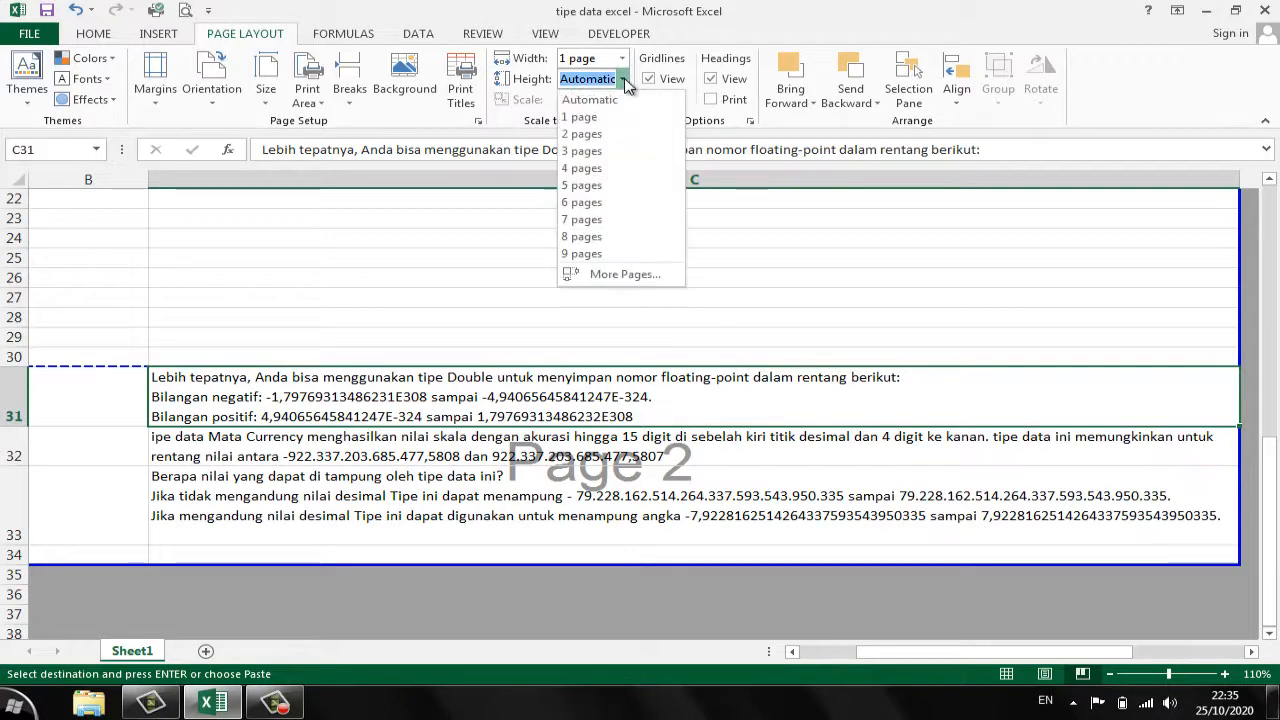
left_click(603, 119)
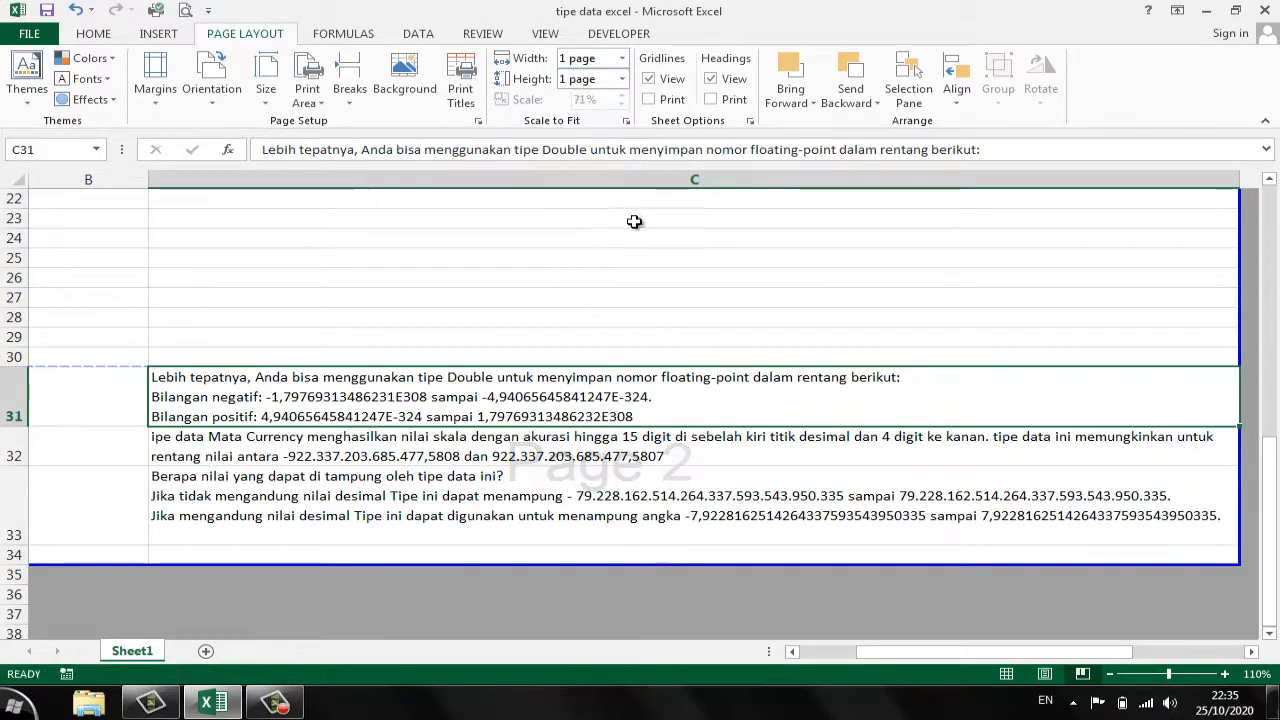
left_click(562, 298)
- Look through the rescaled sheet, check its print preview and return to the worksheet
scroll(587, 345, "up", 7)
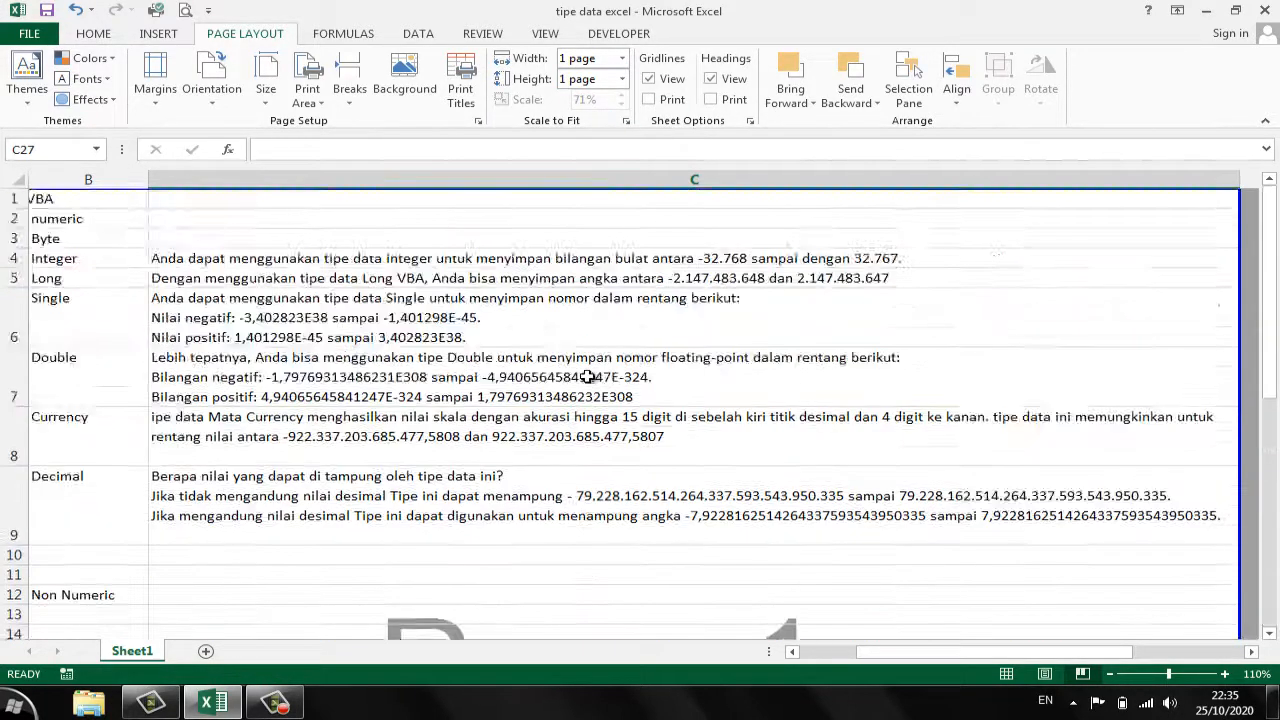
scroll(587, 375, "down", 3)
left_click(188, 12)
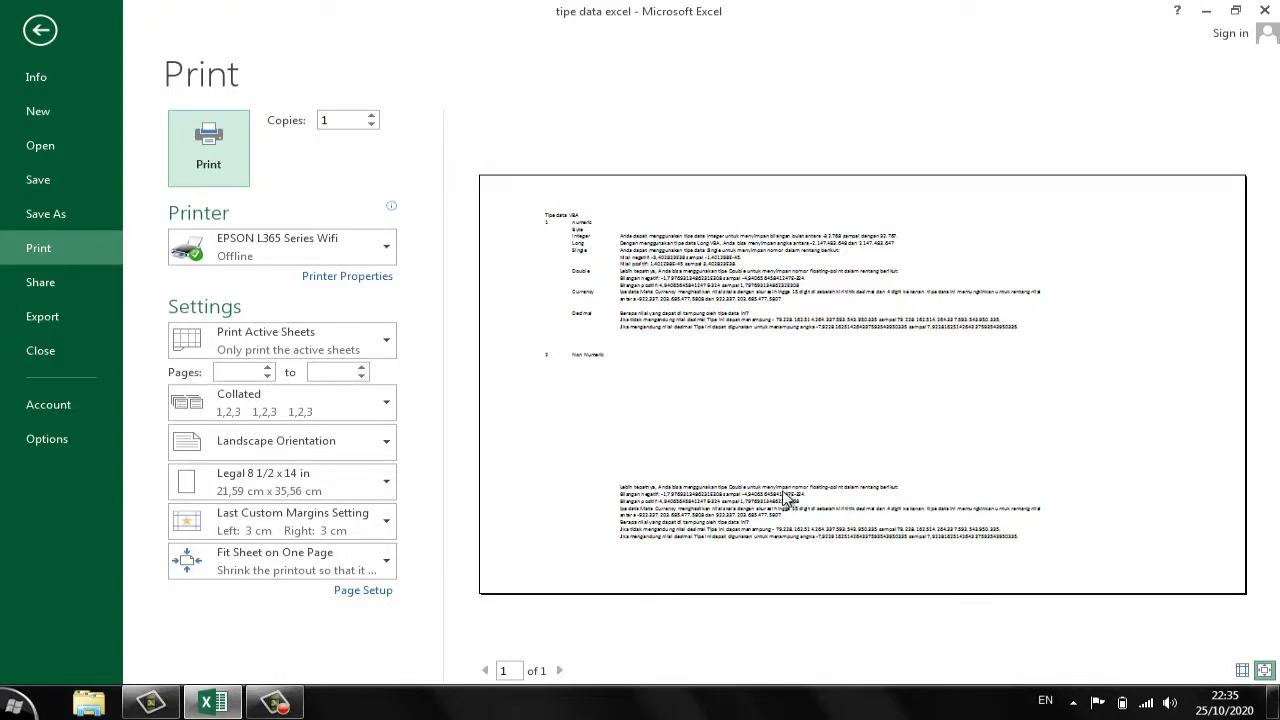
left_click(45, 34)
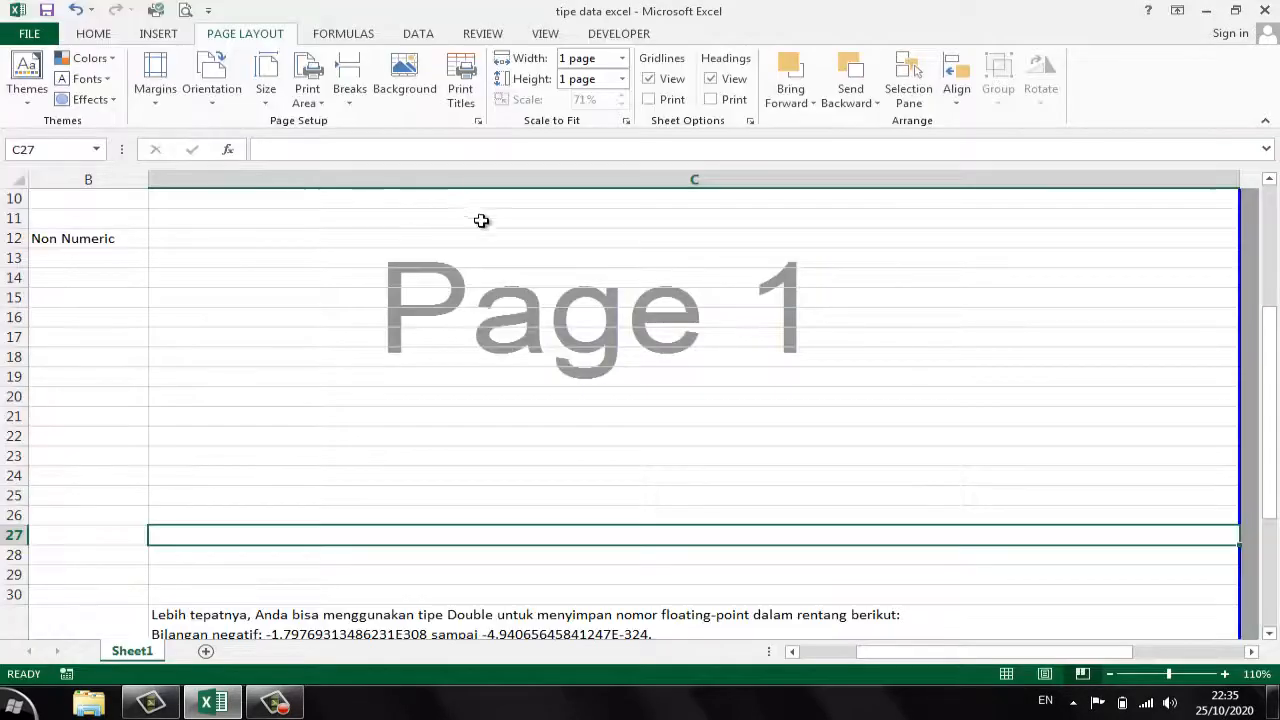
left_click(523, 336)
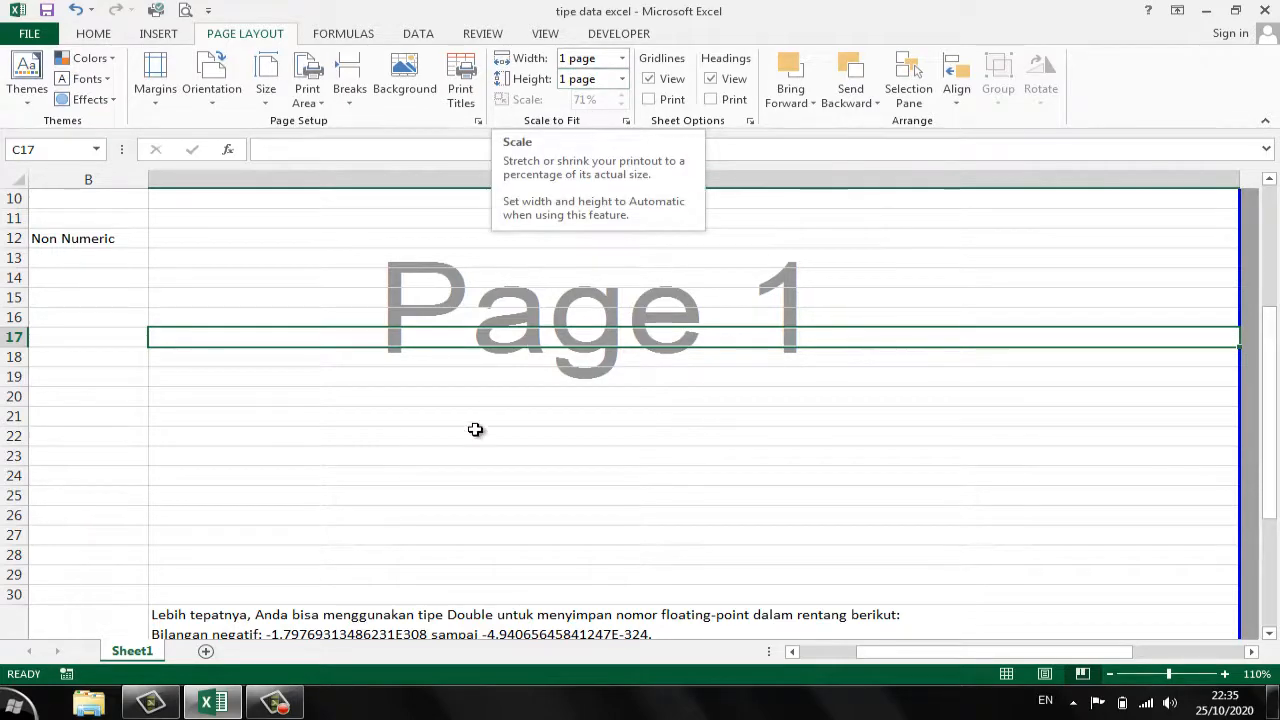
left_click(410, 476)
scroll(409, 501, "down", 5)
scroll(410, 501, "up", 5)
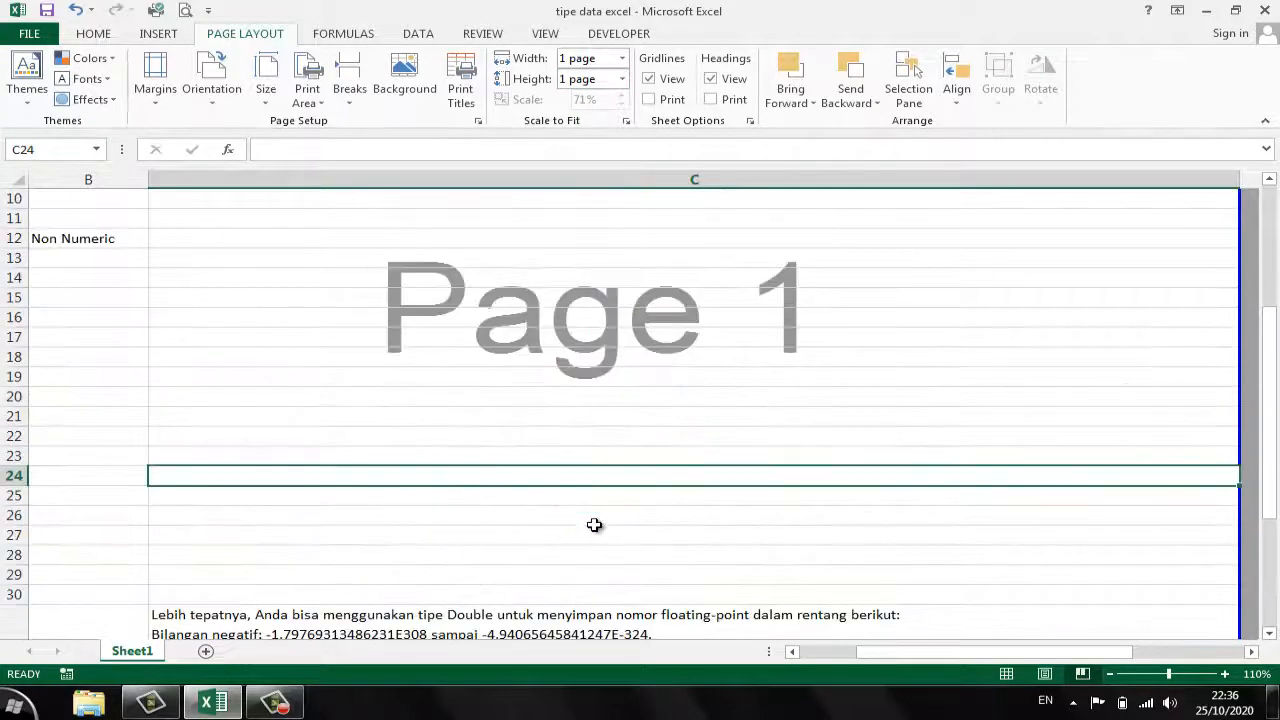
left_click_drag(855, 654, 806, 652)
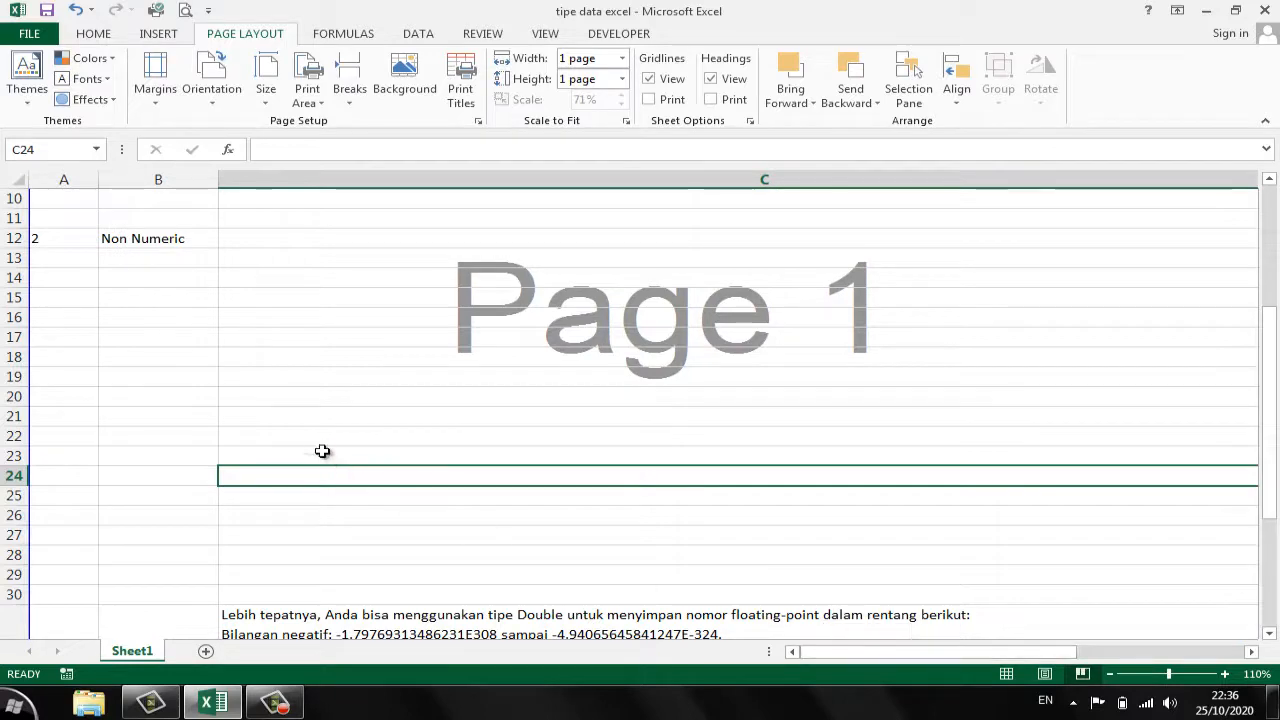
scroll(323, 449, "up", 3)
left_click(323, 318)
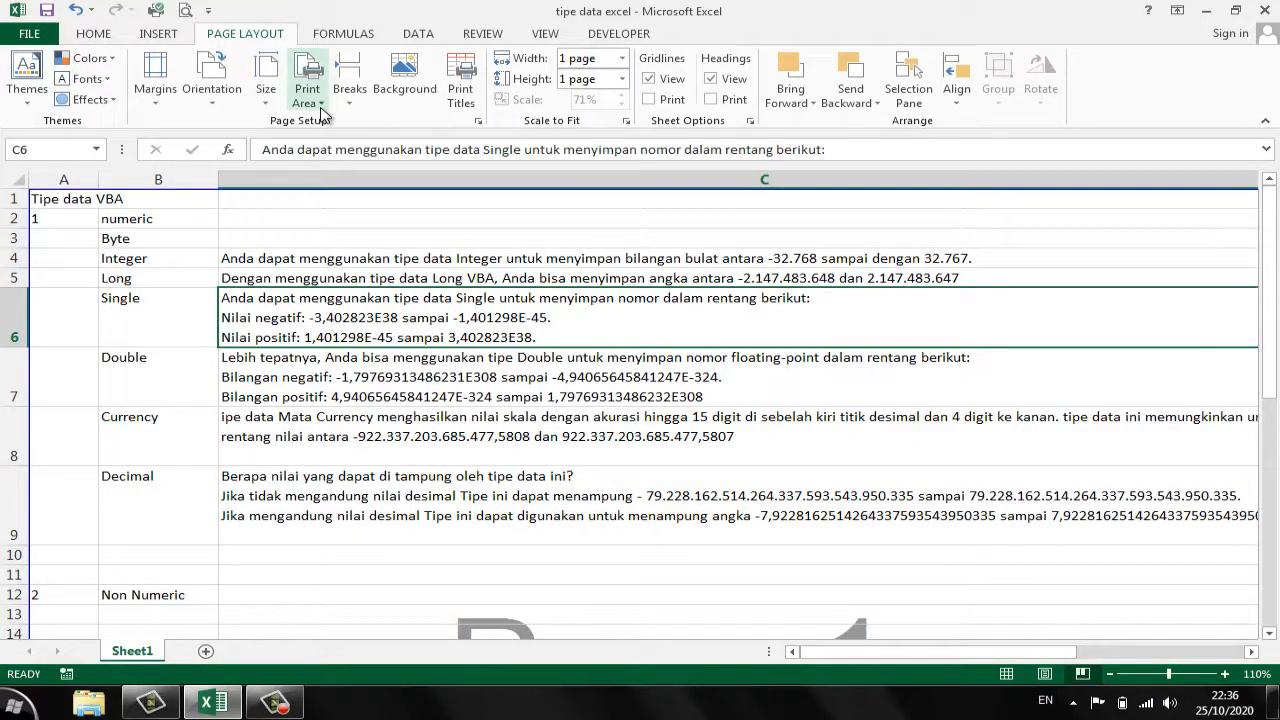